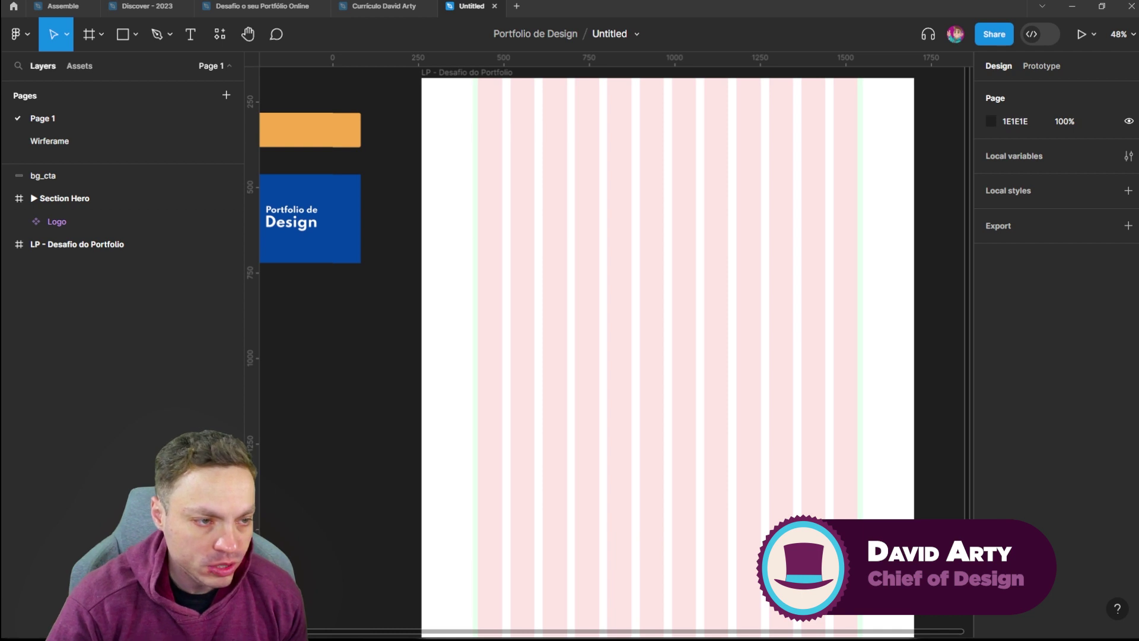
Scroll to the LP - Desafio do Portfolio header and clear the canvas selection.
scroll(580, 322, "up", 2)
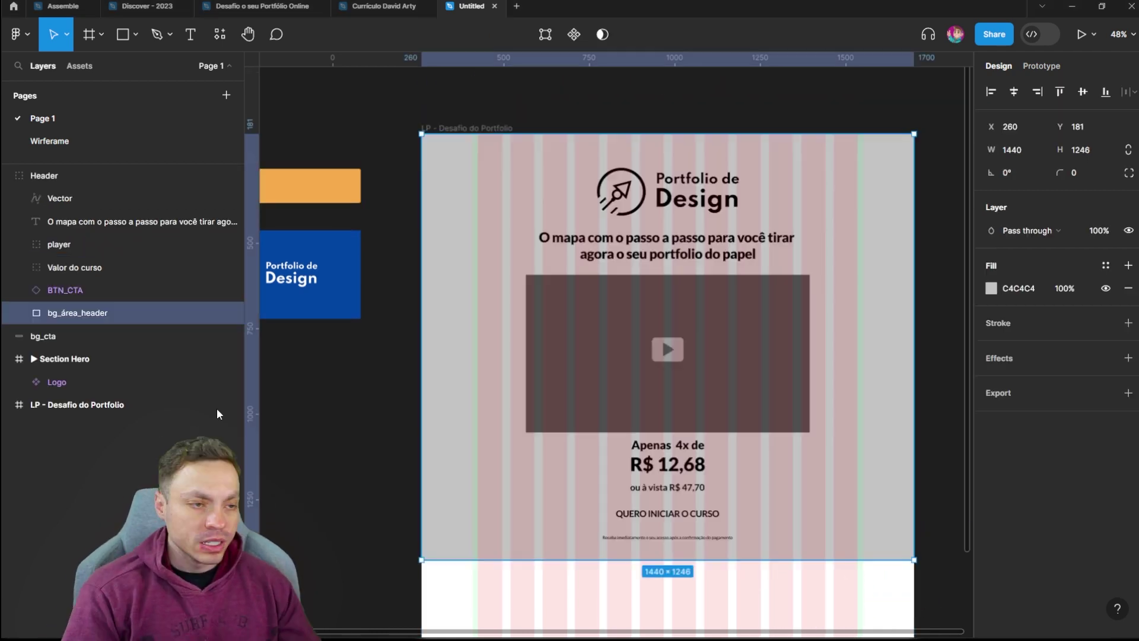
left_click(356, 380)
mouse_move(356, 380)
left_mouse_down()
mouse_move(511, 364)
mouse_move(485, 376)
mouse_move(386, 373)
left_mouse_up()
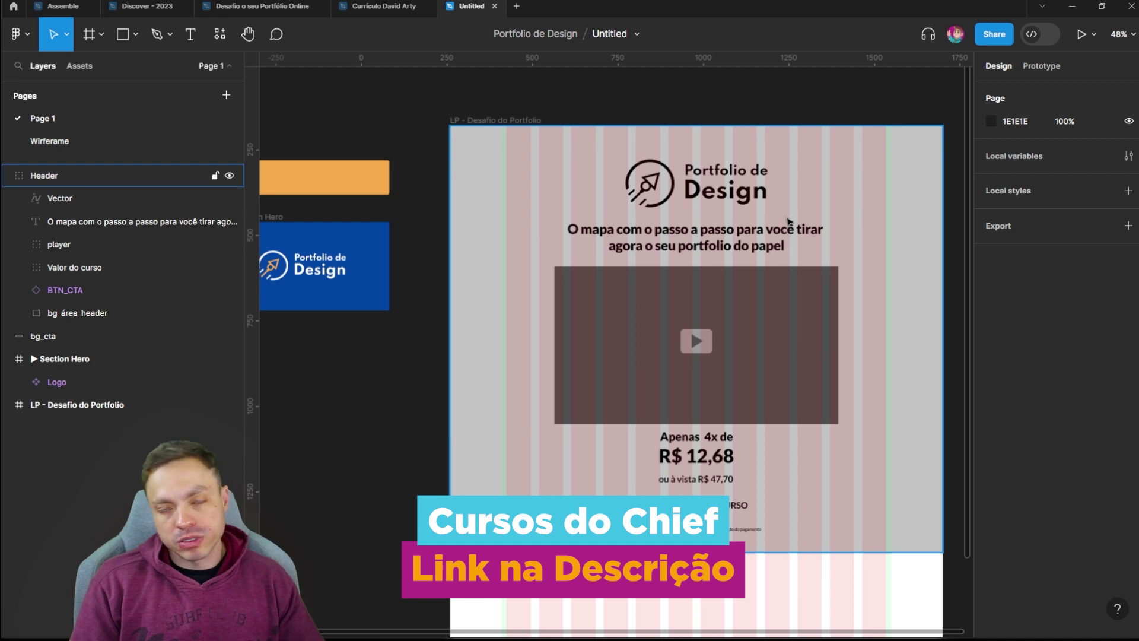
key("Escape")
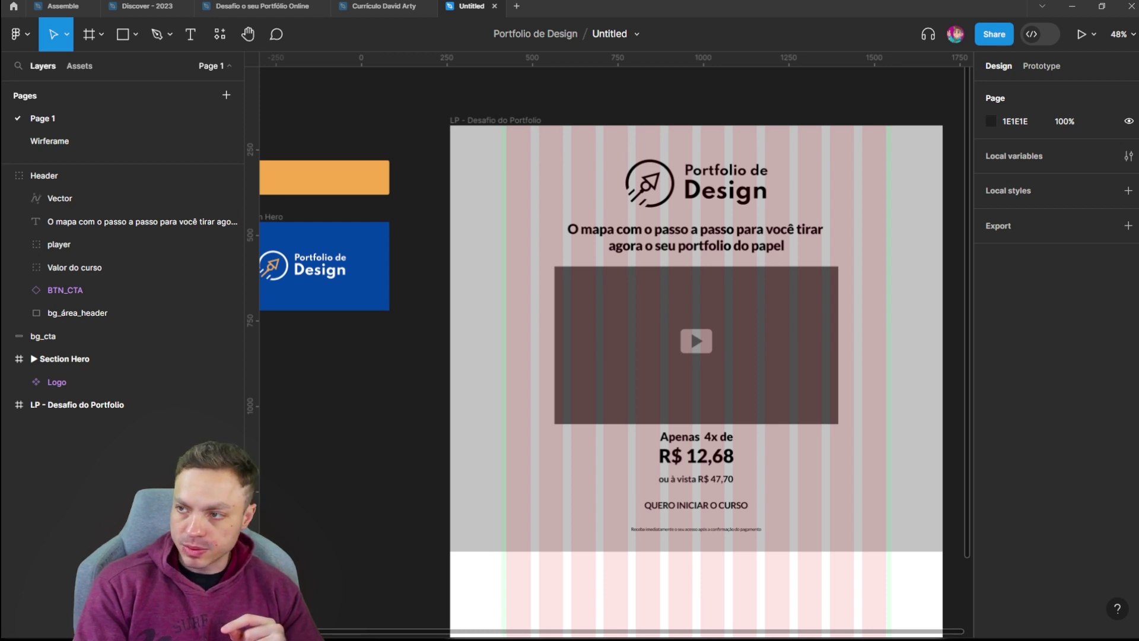
Scroll the LGC Type Scale calculator page back to the top.
scroll(593, 270, "up", 3)
scroll(593, 269, "up", 1)
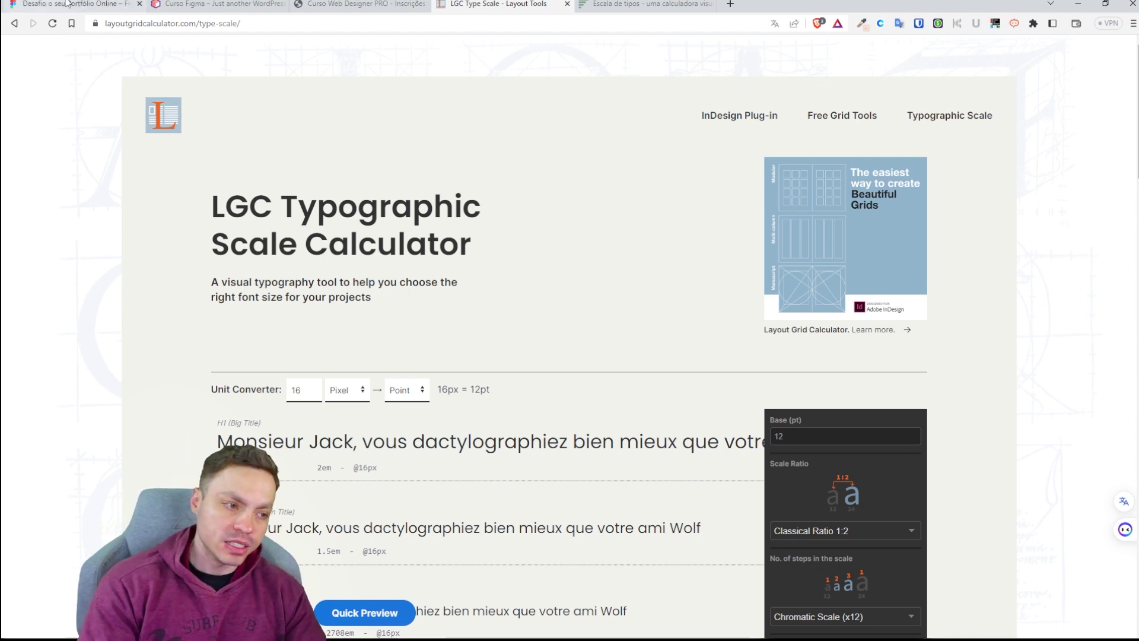
Preview the Golden Ratio sizes, then return the scale ratio to Classical Ratio 1:2.
scroll(591, 380, "down", 3)
left_click(834, 351)
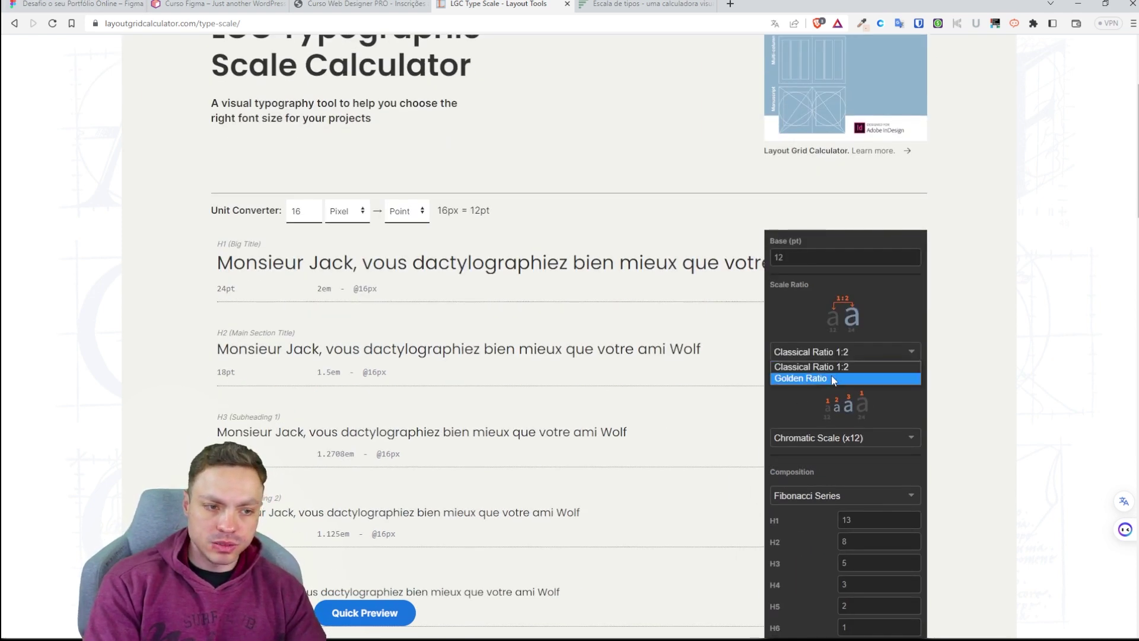
left_click(831, 376)
left_click(841, 353)
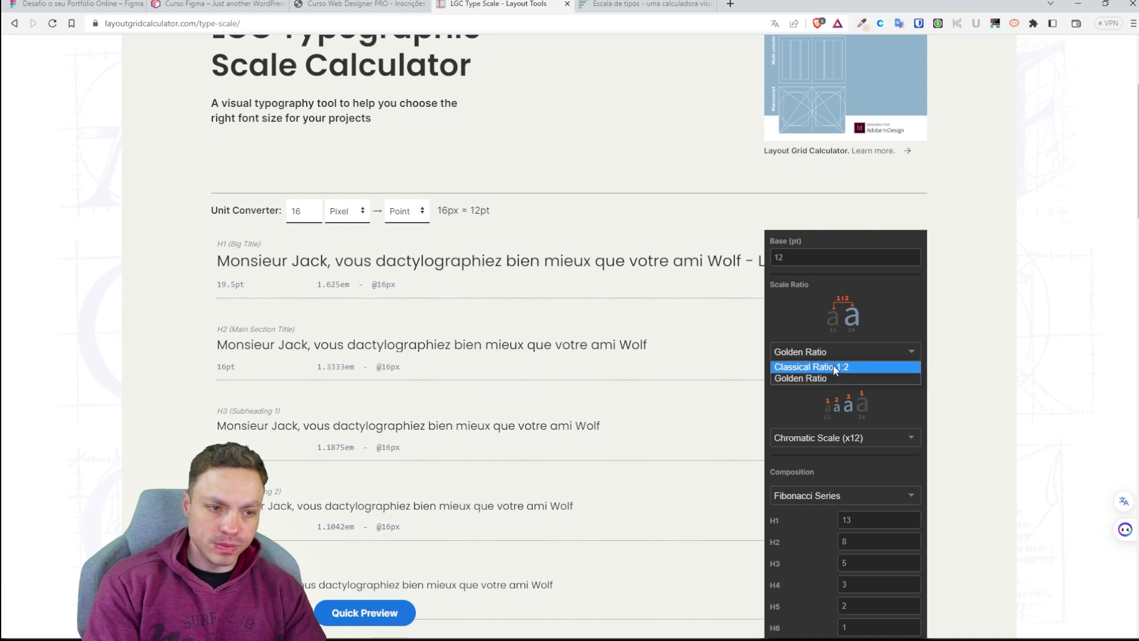
left_click(833, 365)
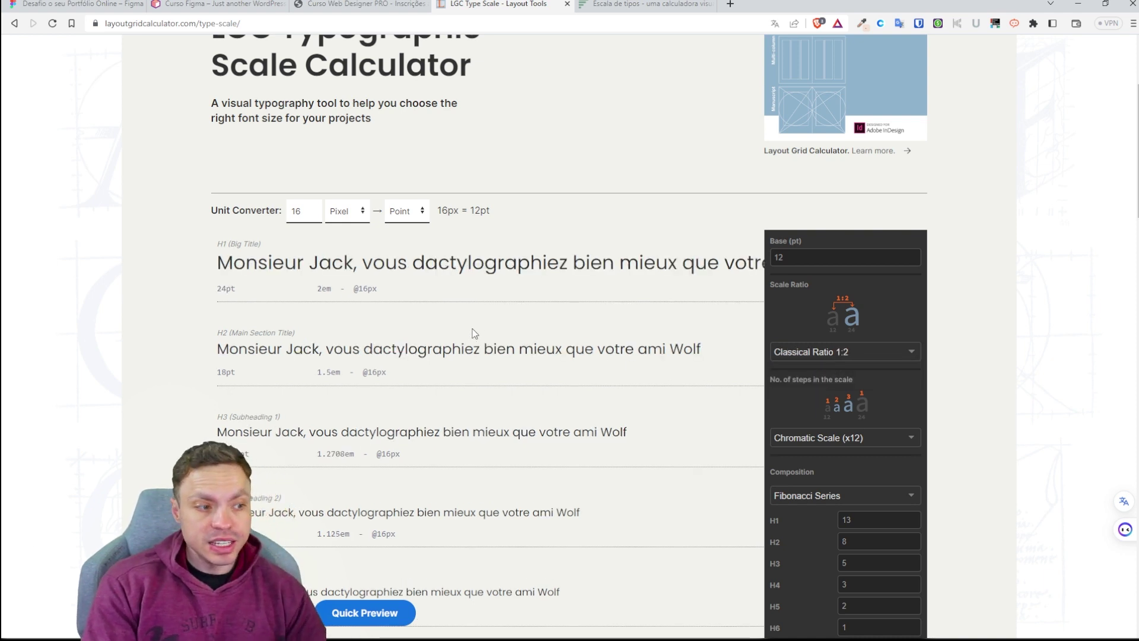
Review the results (H1 24pt, H2 18pt, H3 15.25pt, body 12pt), then go to typescale.com.
scroll(472, 333, "down", 1)
scroll(471, 336, "down", 3)
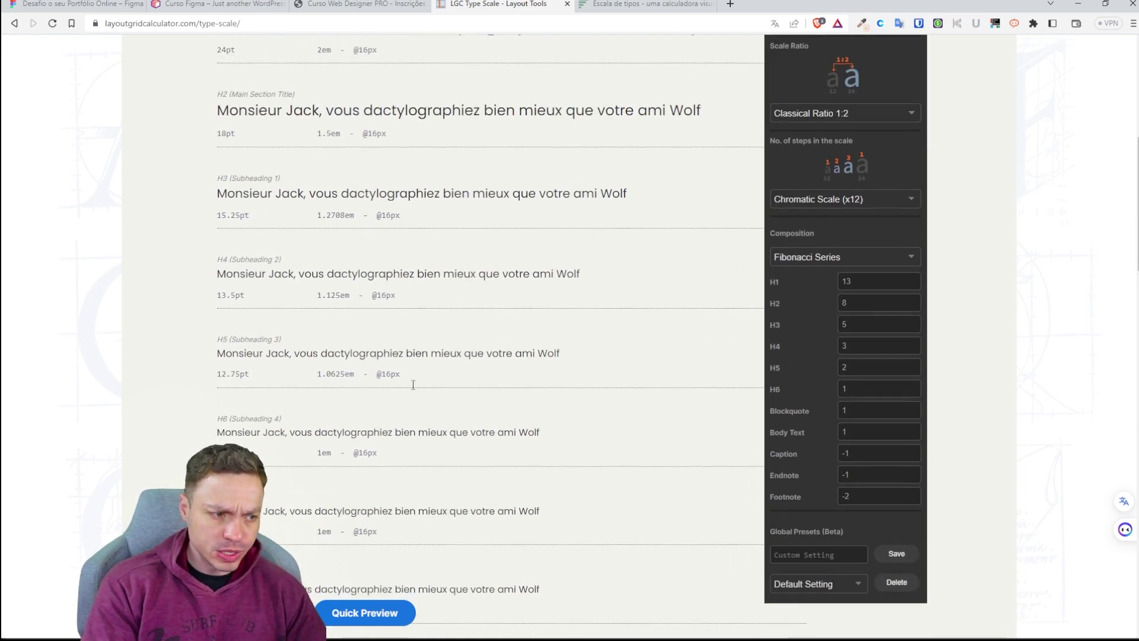
scroll(330, 501, "up", 1)
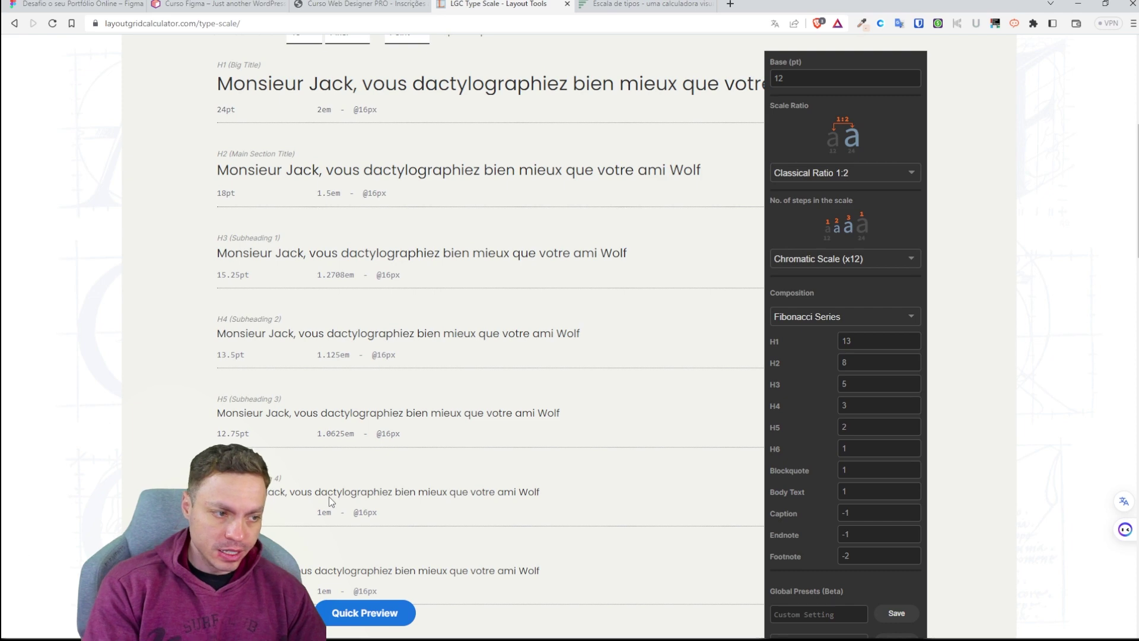
scroll(331, 501, "up", 1)
scroll(501, 402, "up", 2)
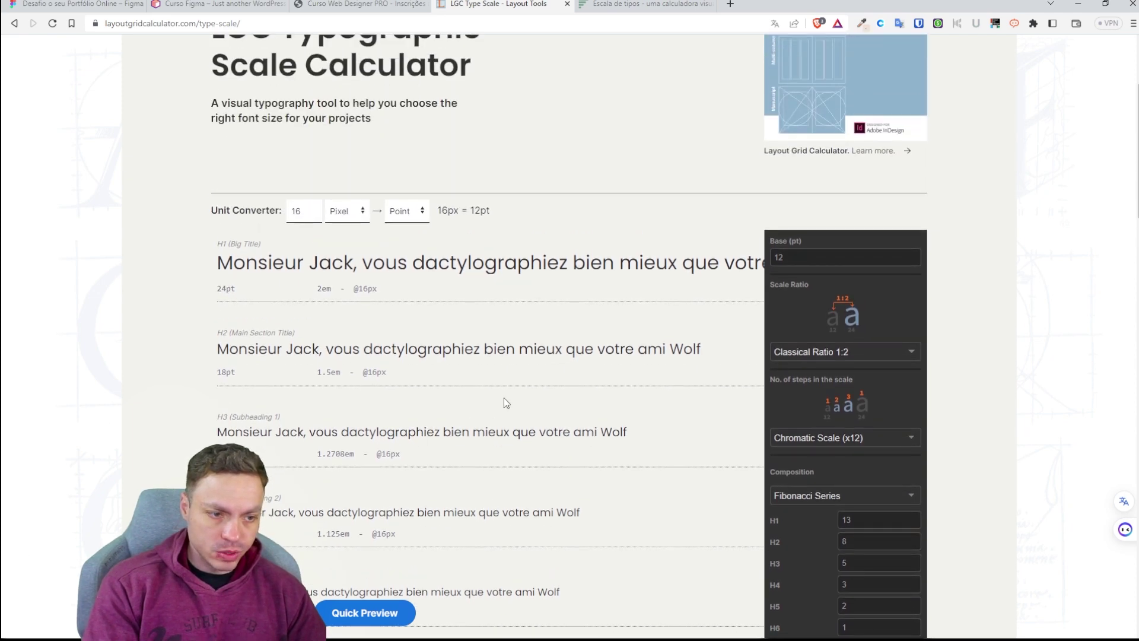
scroll(503, 402, "down", 4)
scroll(505, 403, "down", 4)
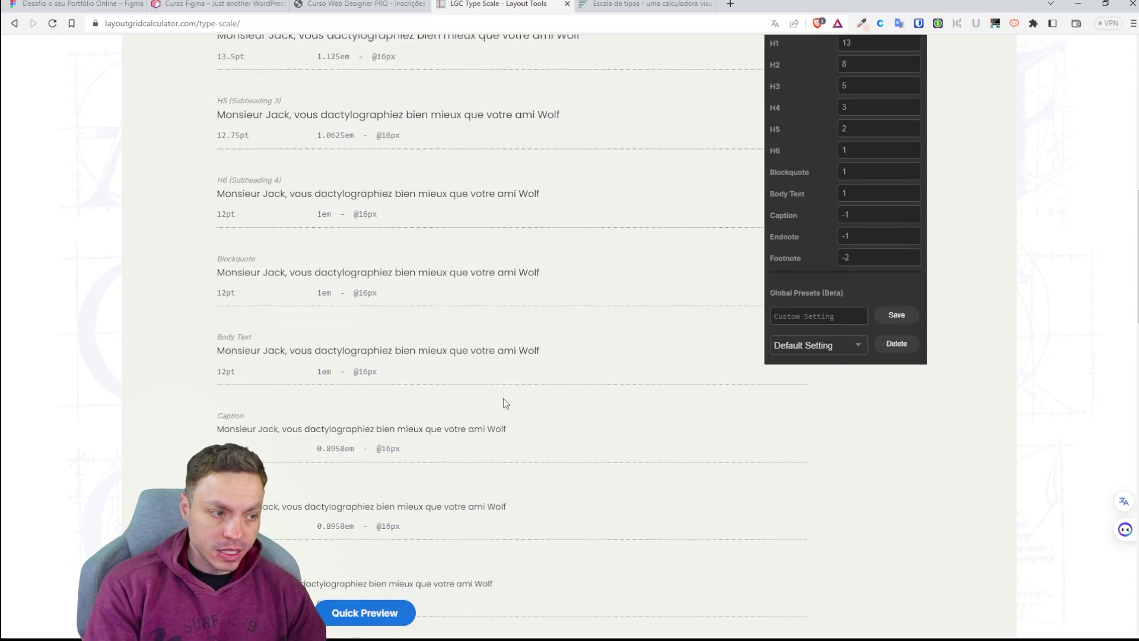
scroll(503, 398, "up", 4)
scroll(497, 395, "up", 4)
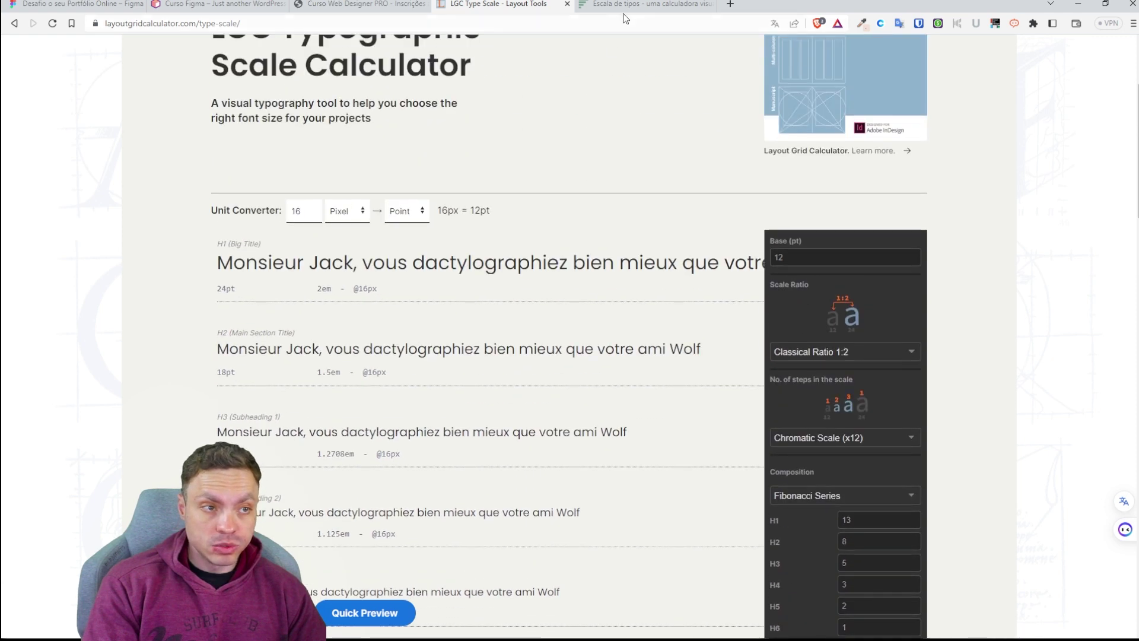
left_click(632, 5)
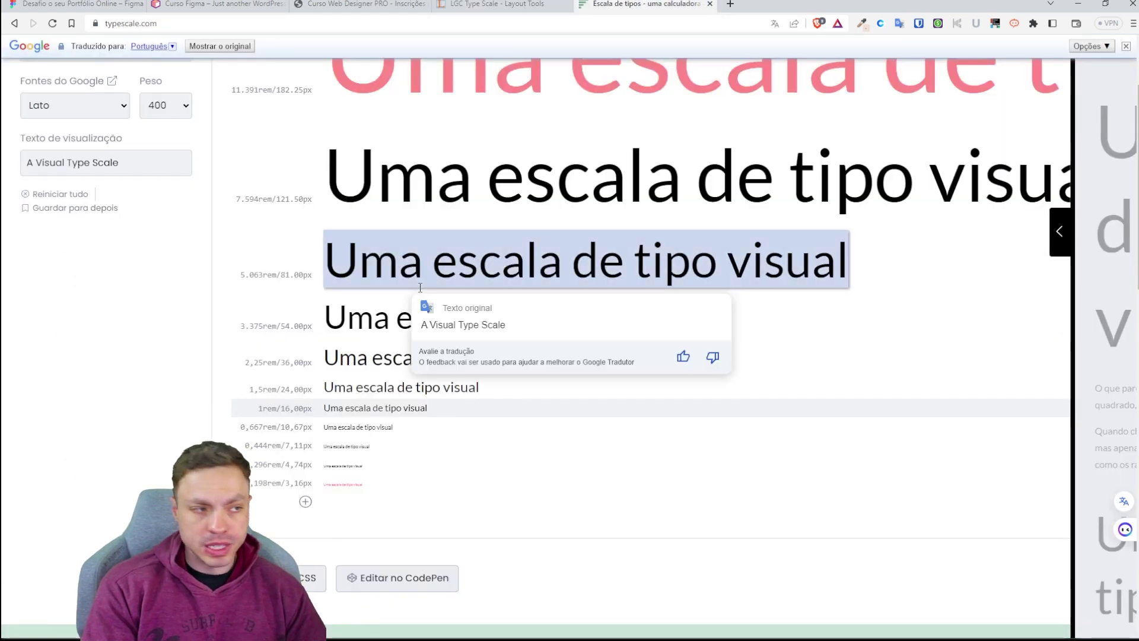
Show Typescale.com in English with a Lato preview, then select Figma's hero headline.
left_click(1125, 48)
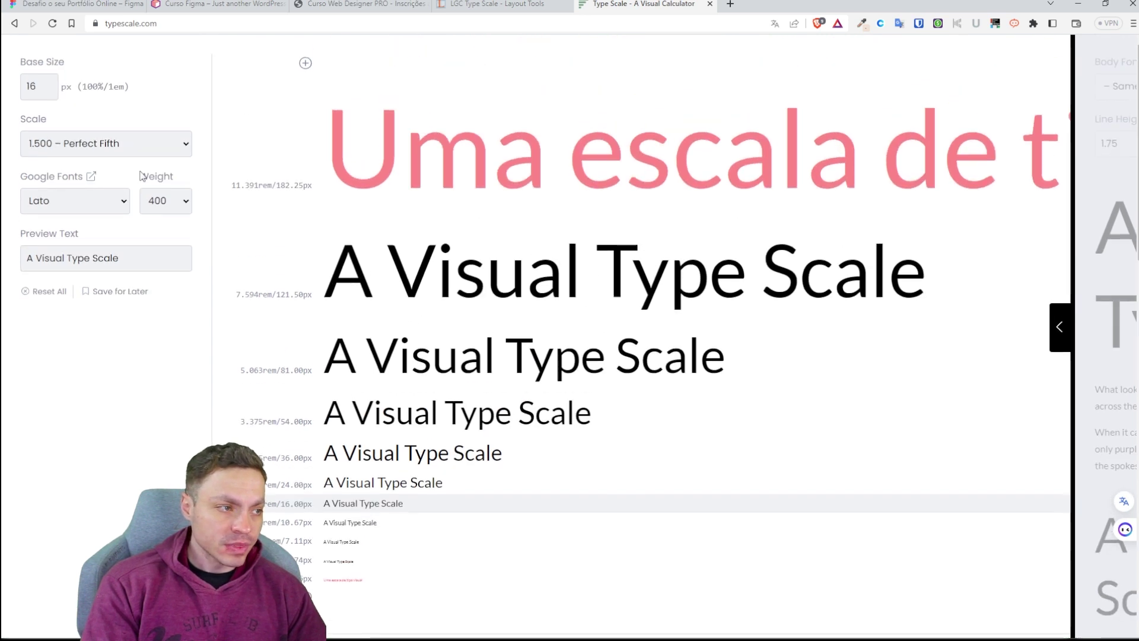
left_click(54, 26)
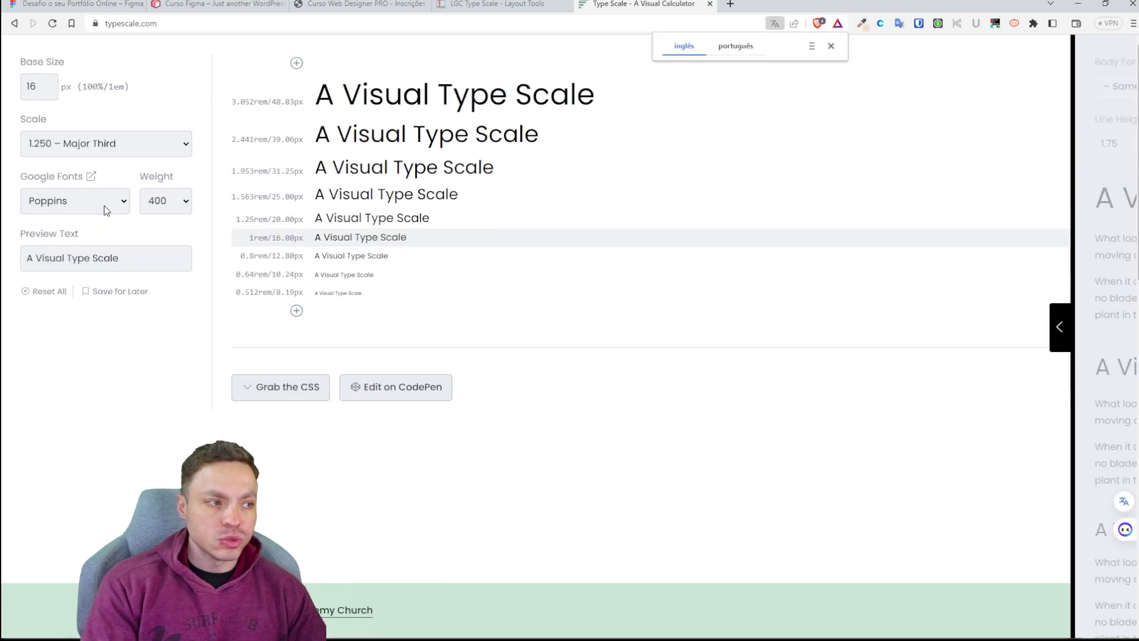
left_click(107, 207)
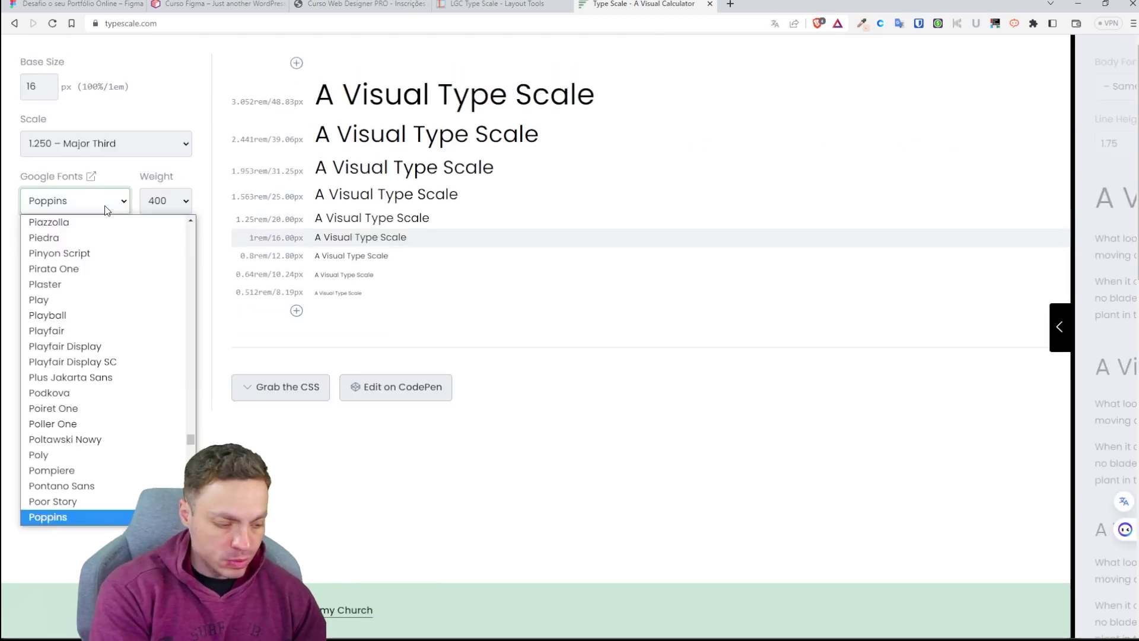
type("lat")
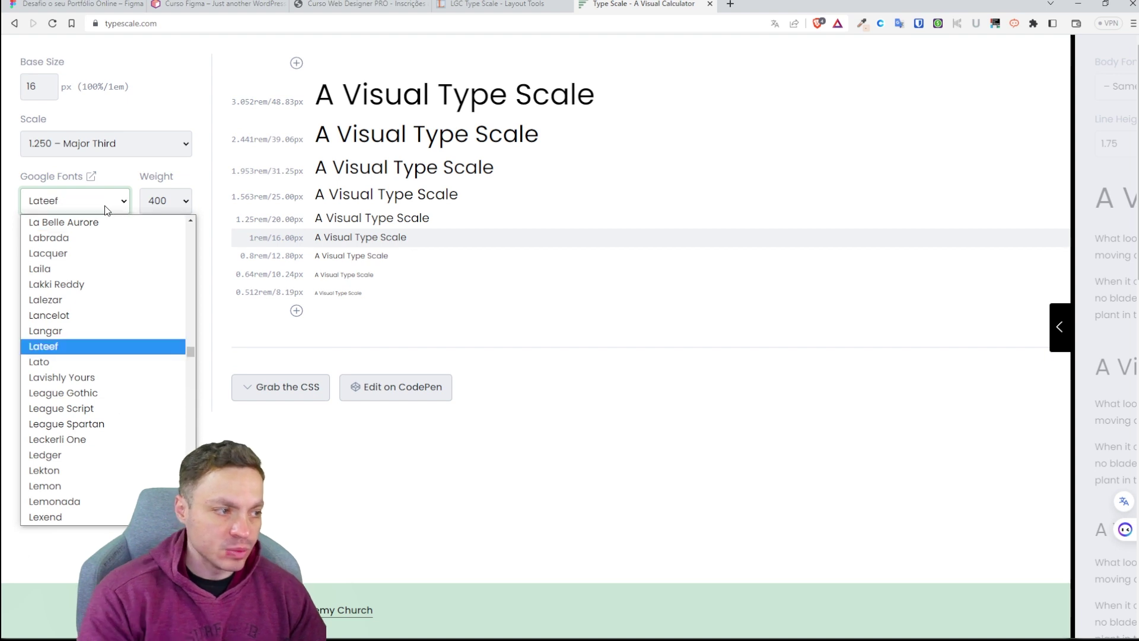
left_click(78, 361)
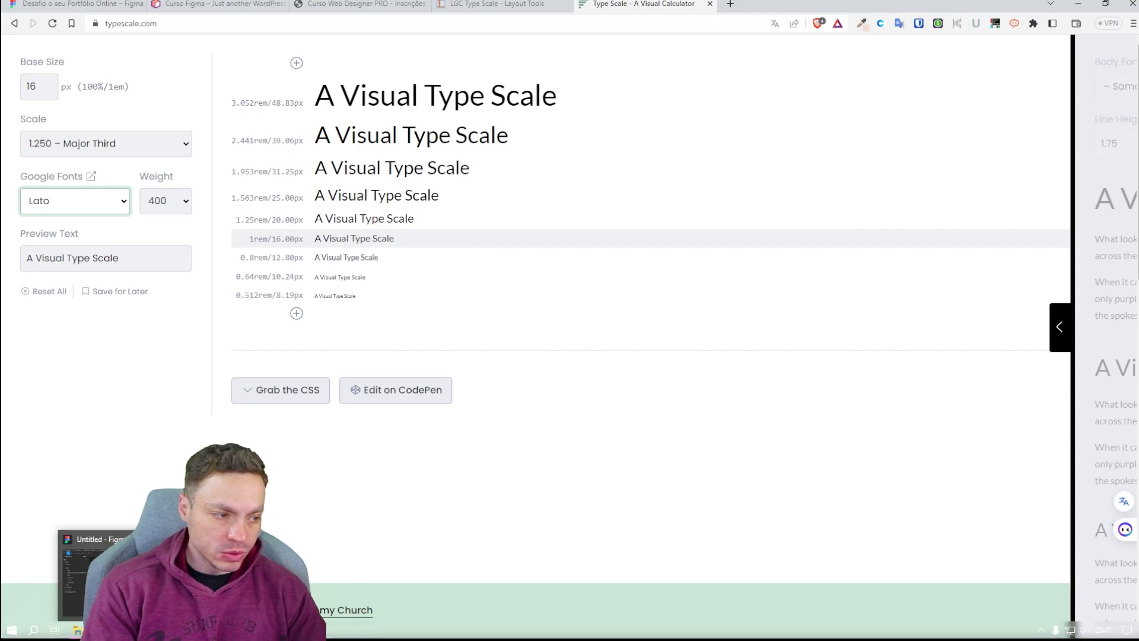
left_click(95, 572)
double_click(705, 244)
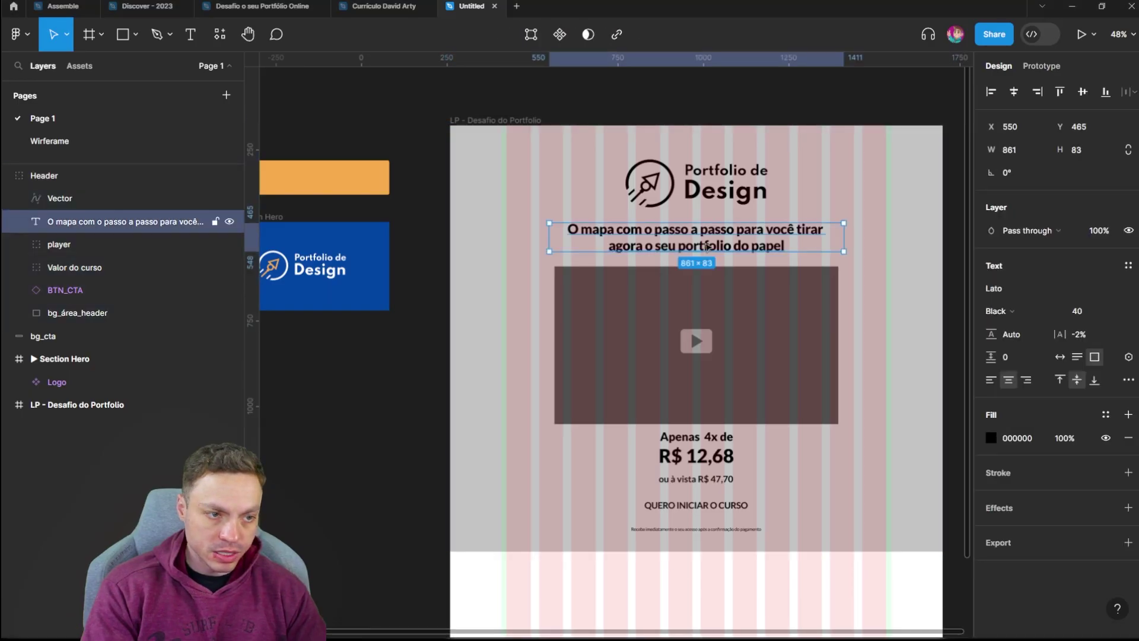
Confirm Lato is the file's only font, then minimize Figma.
left_click(994, 289)
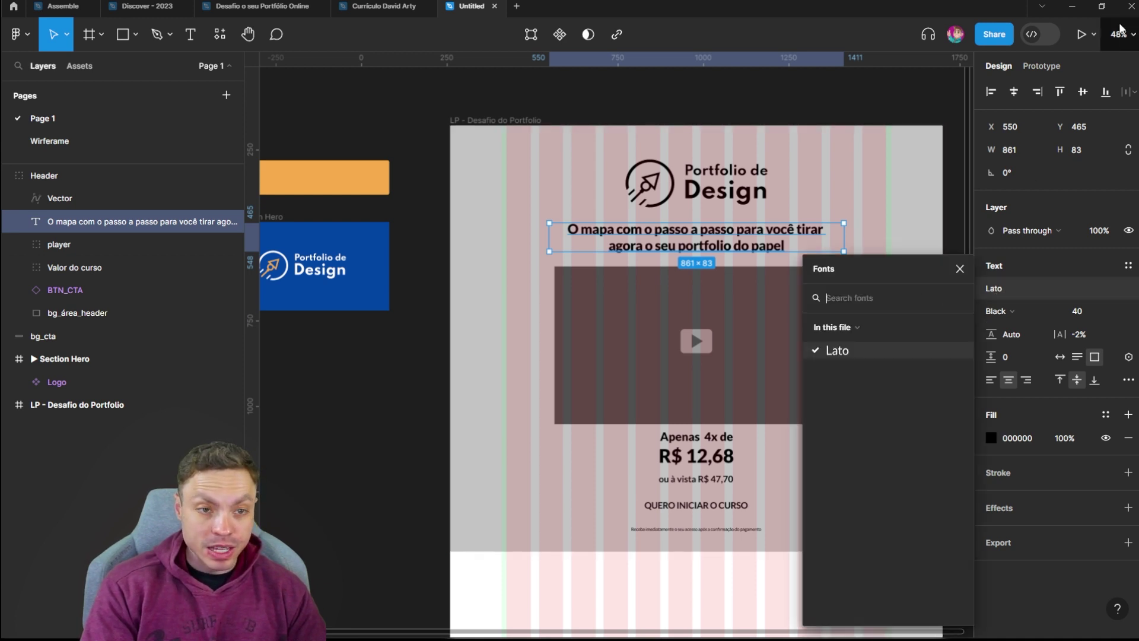
left_click(1072, 11)
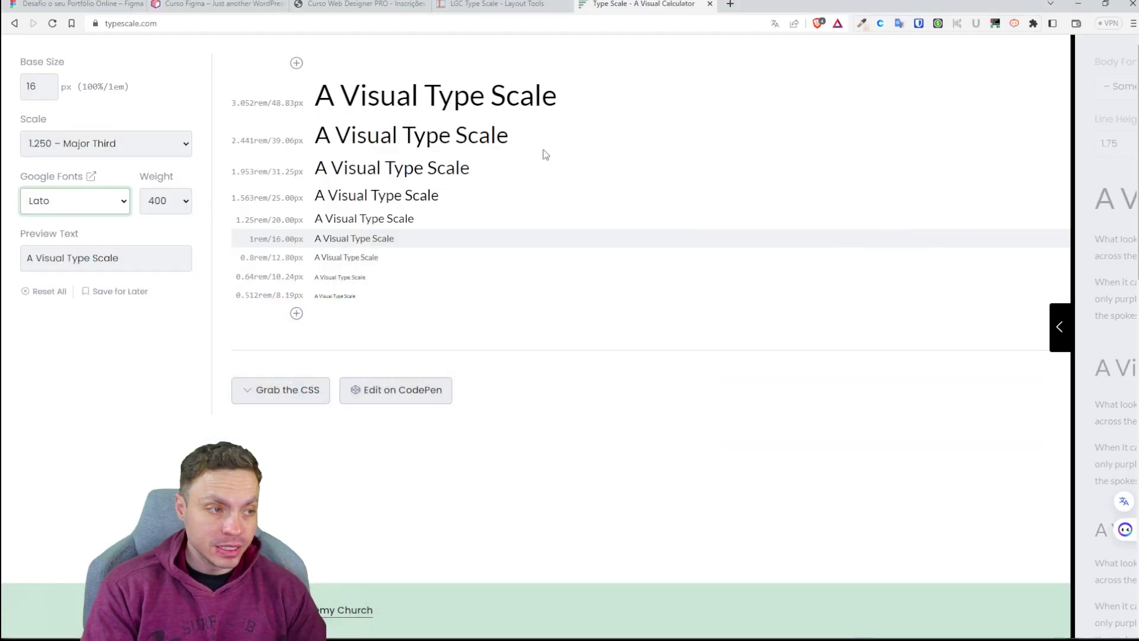
Set the Lato preview weight to 900 and start editing the Preview Text field.
left_click(166, 201)
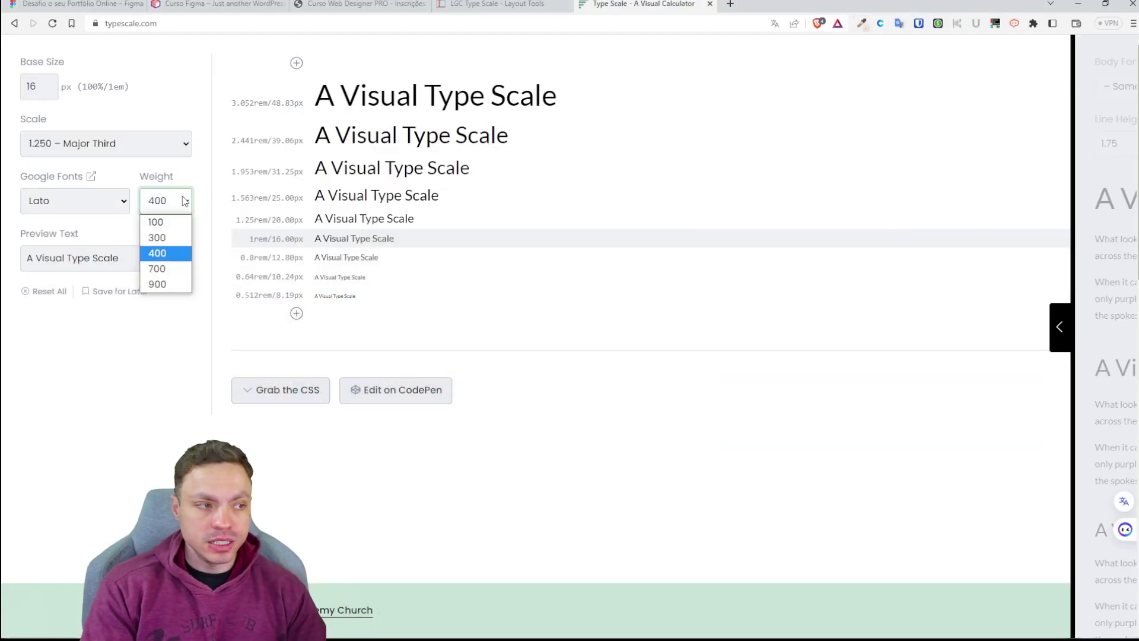
left_click(160, 282)
left_click(186, 207)
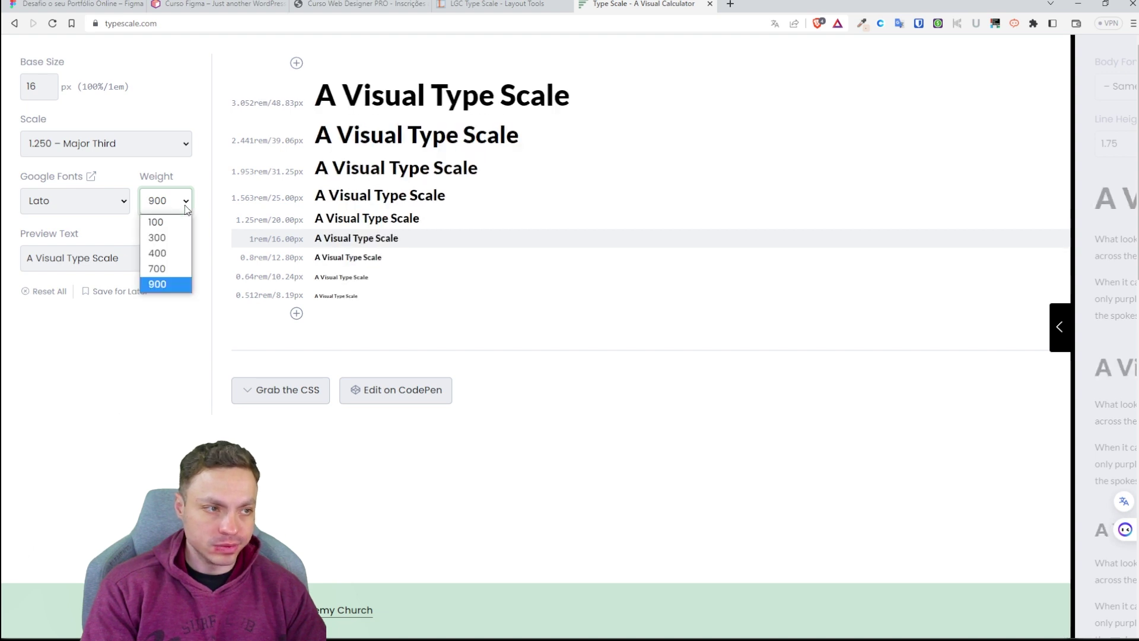
left_click(159, 283)
left_click(153, 253)
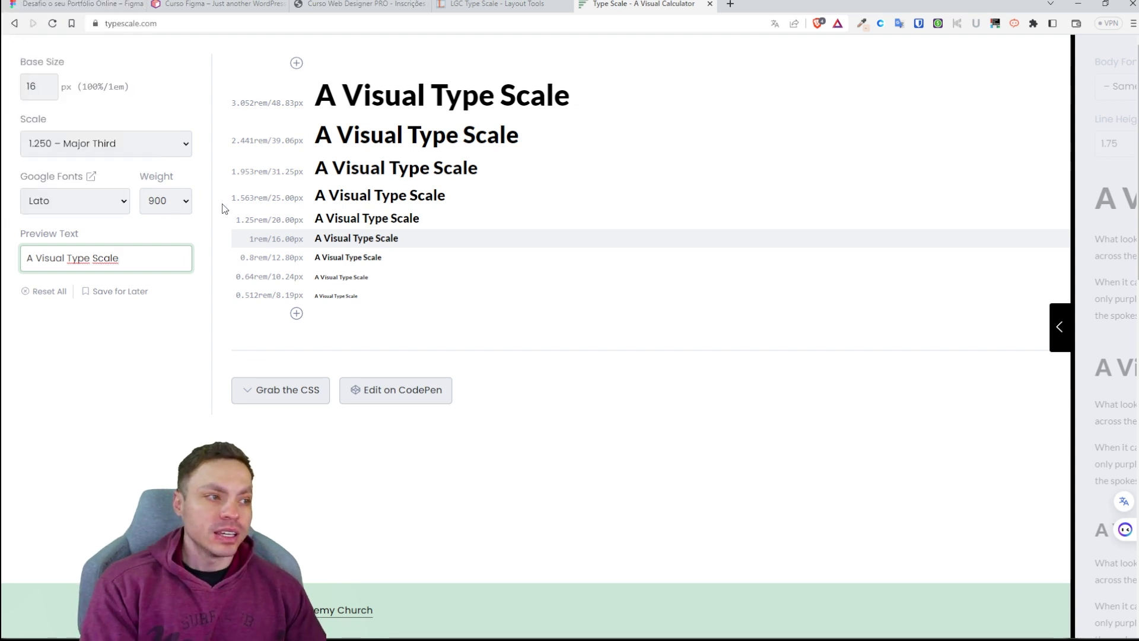
left_click(128, 151)
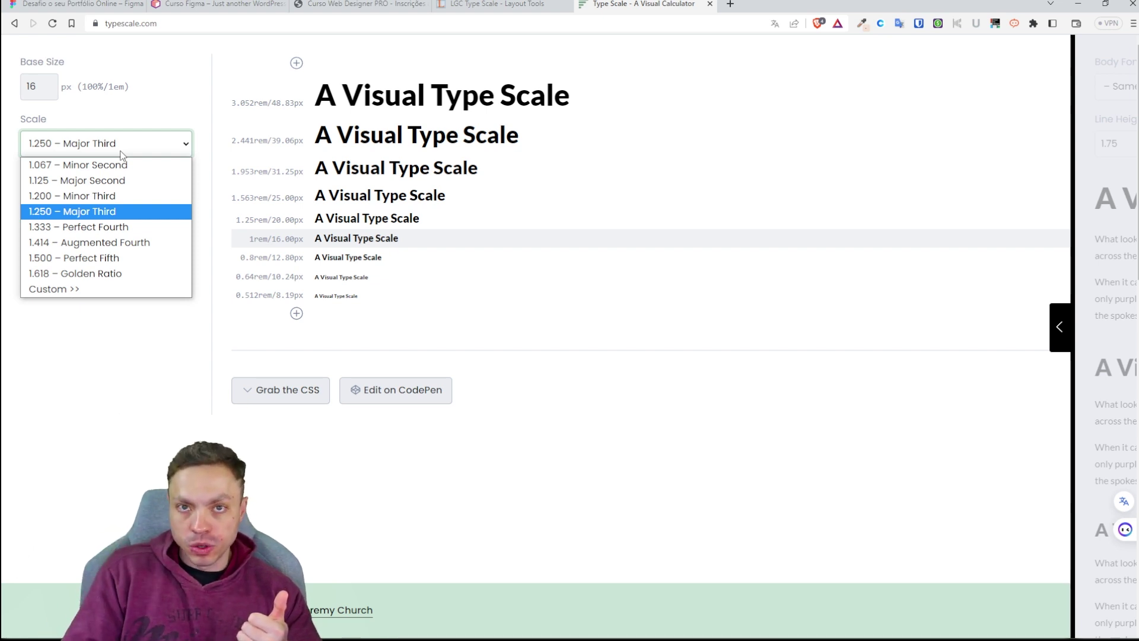
Browse the scale ratio presets while keeping 1.250 Major Third applied.
left_click(120, 153)
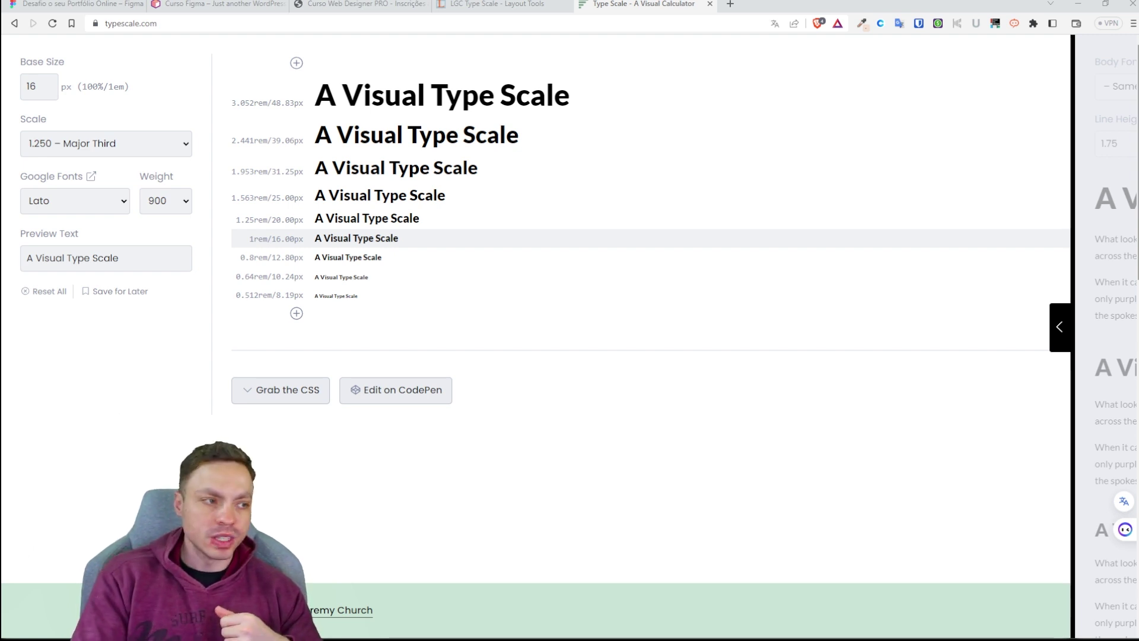
left_click(96, 144)
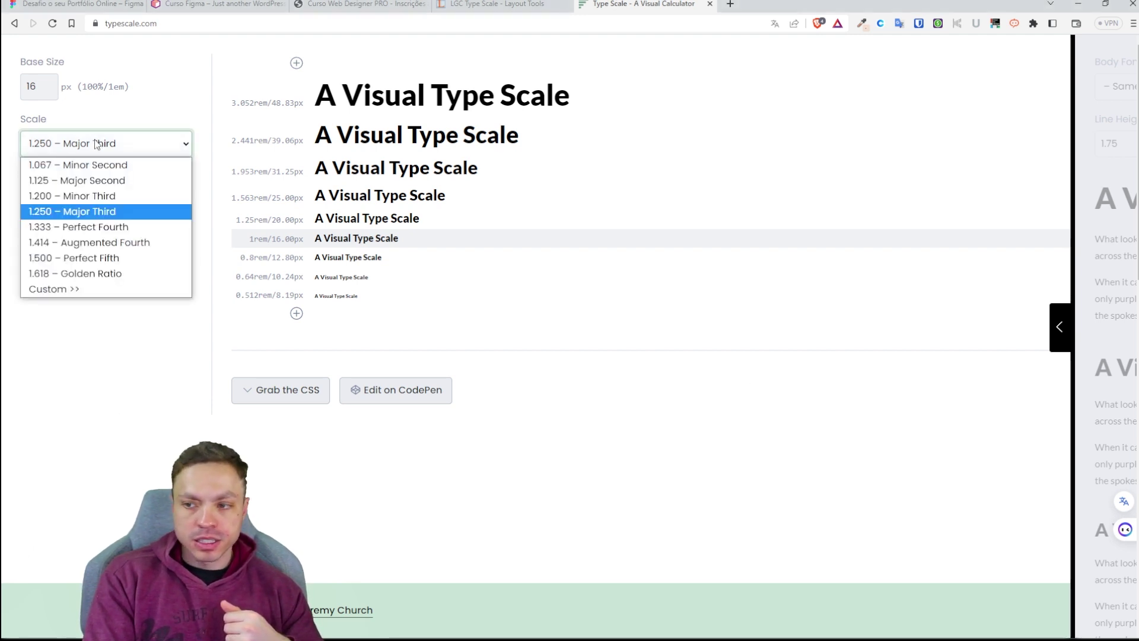
left_click(135, 217)
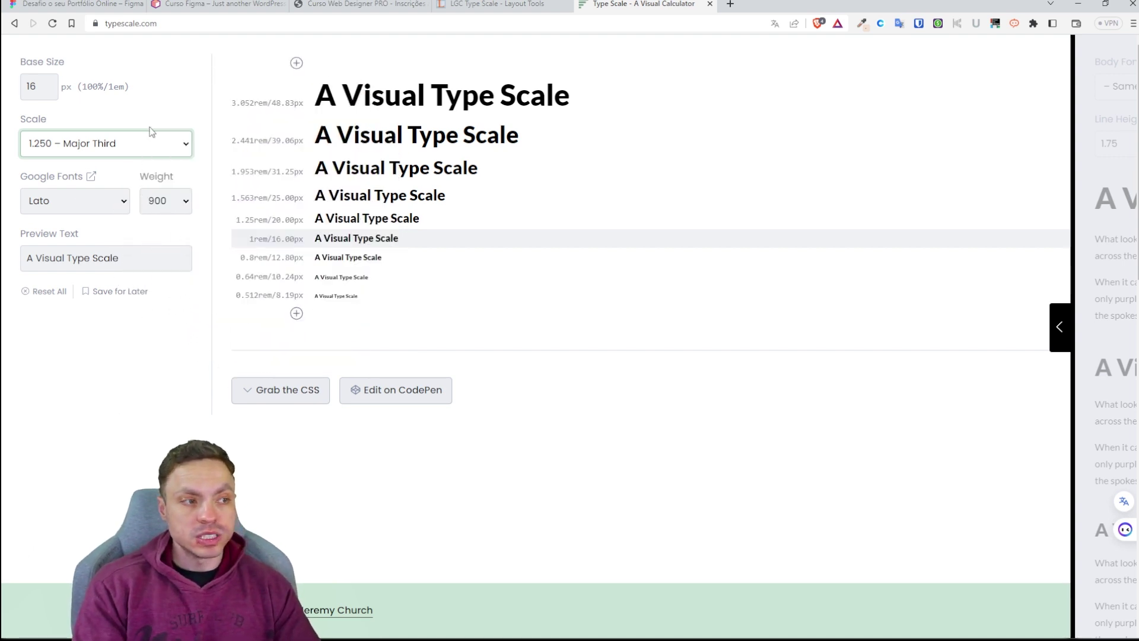
left_click(154, 146)
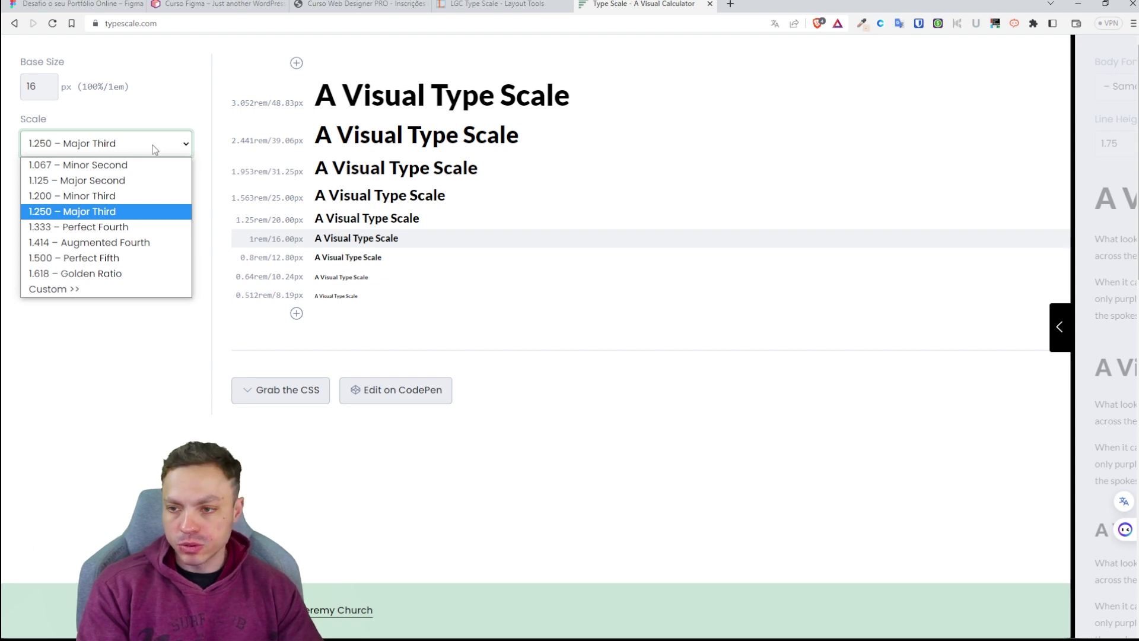
key("Home")
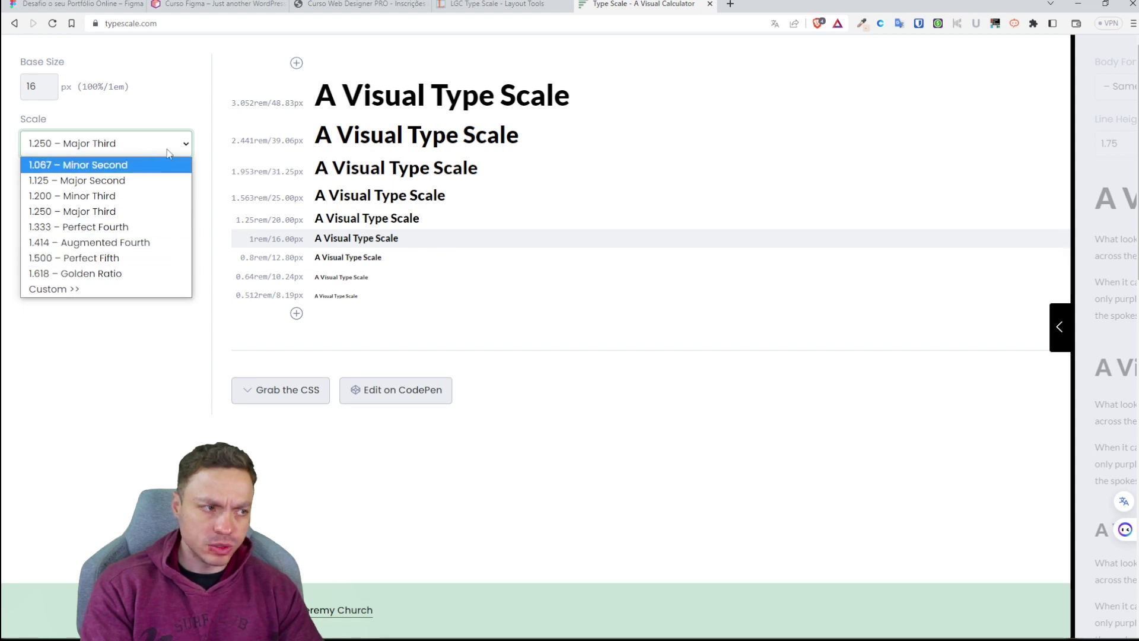
Translate the page to Portuguese and try Custom and Golden Ratio before choosing 1.500 Perfect Fifth.
left_click(899, 24)
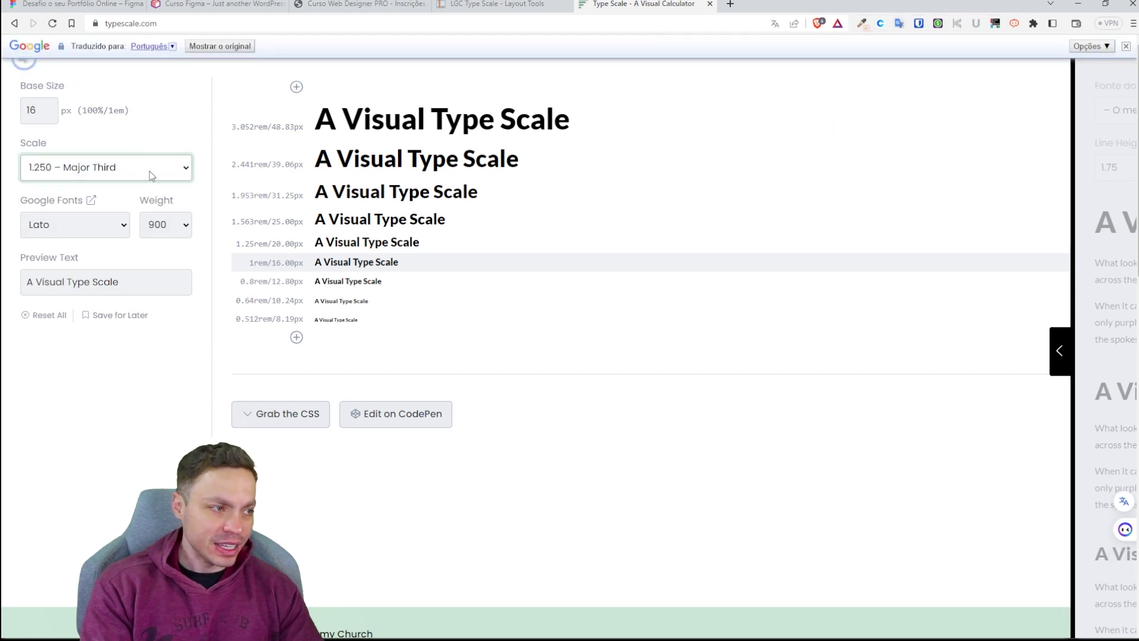
left_click(151, 172)
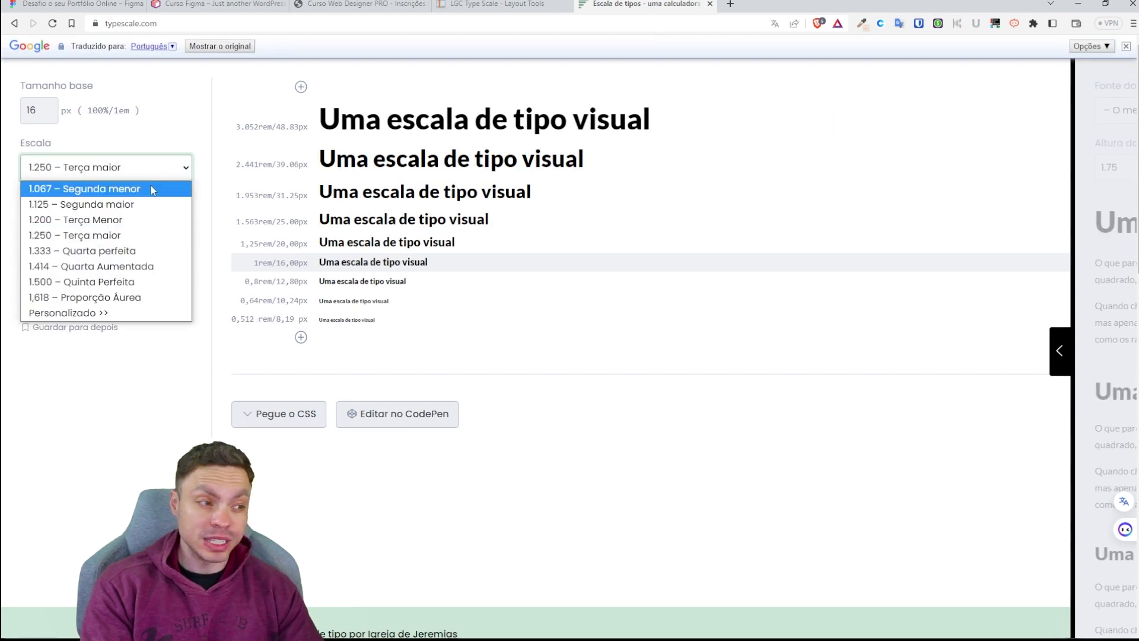
left_click(130, 312)
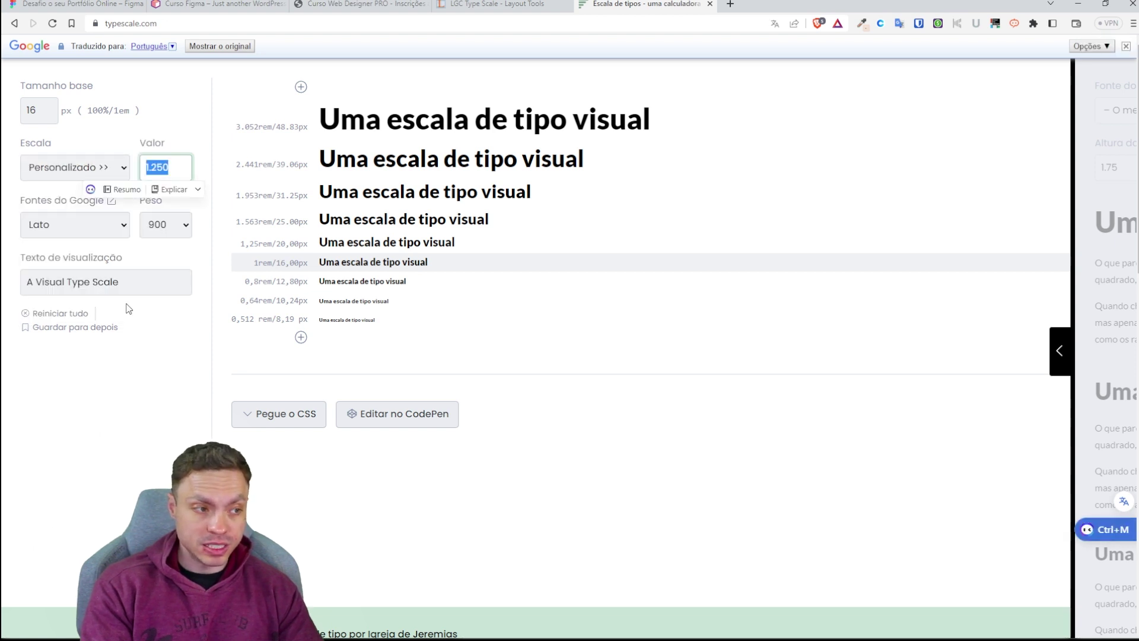
left_click(121, 171)
left_click(102, 294)
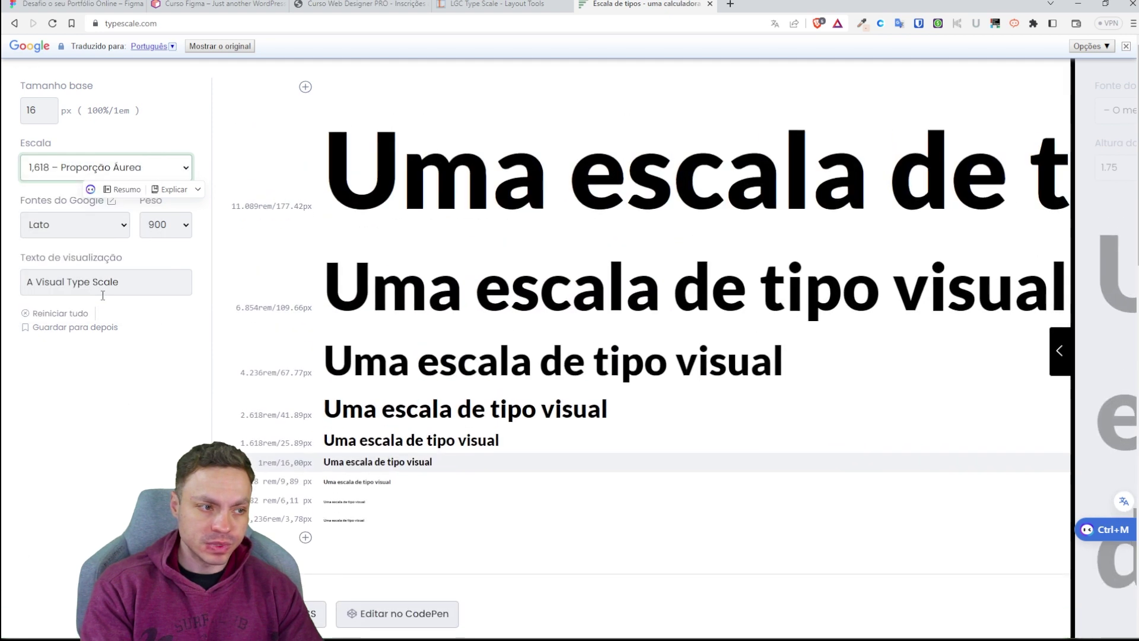
left_click(148, 173)
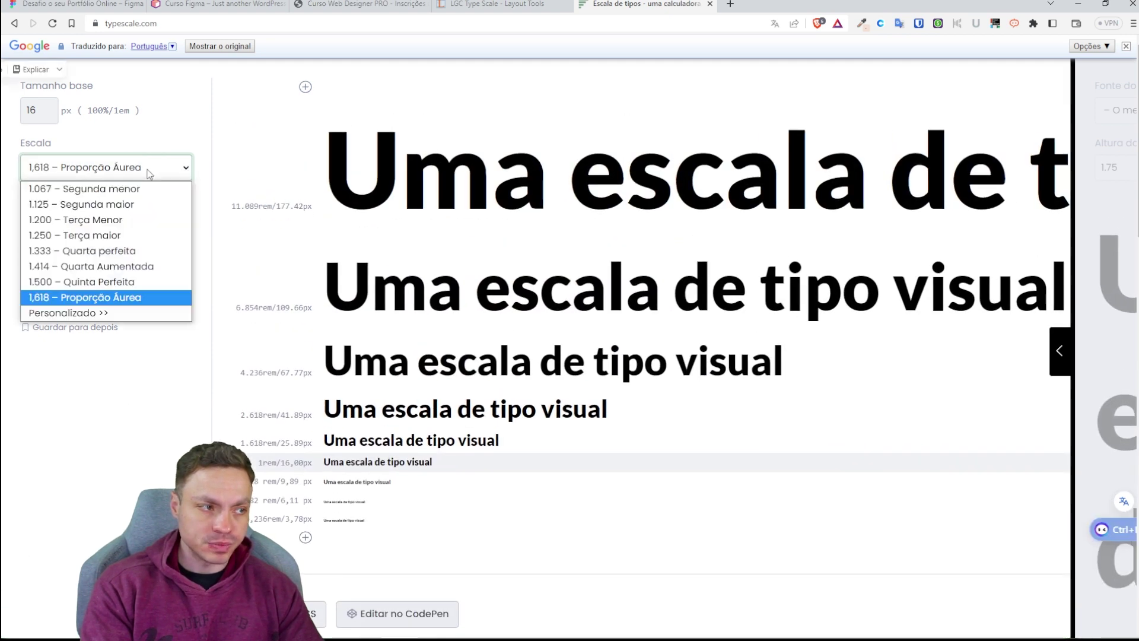
left_click(147, 282)
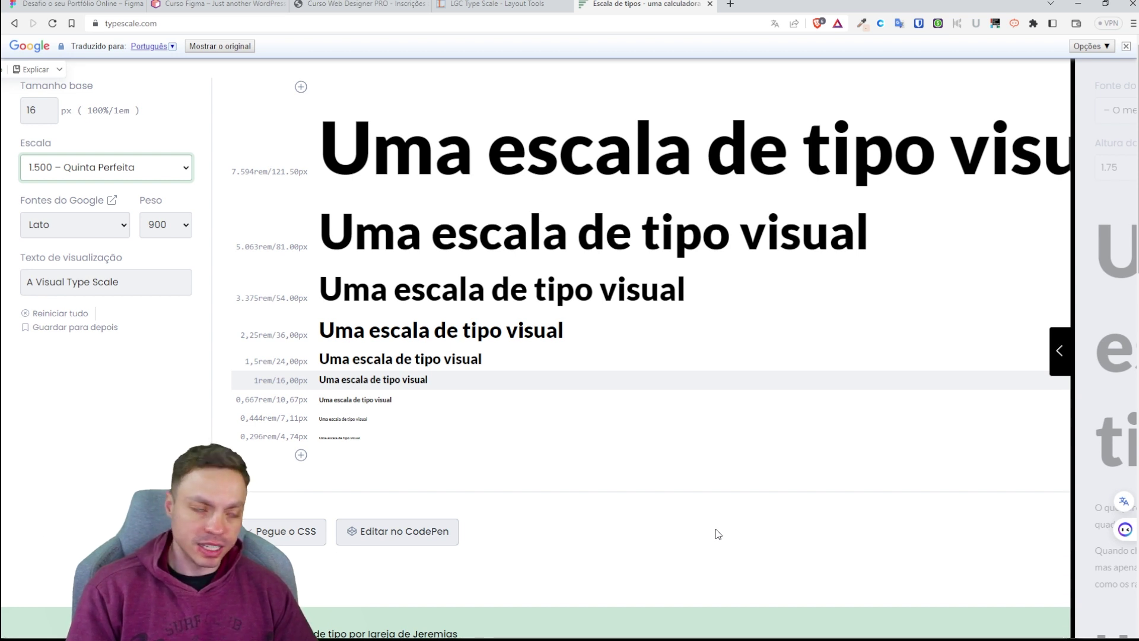
Keep the 1.500 Perfect Fifth scale and open a new browser tab.
left_click(717, 533)
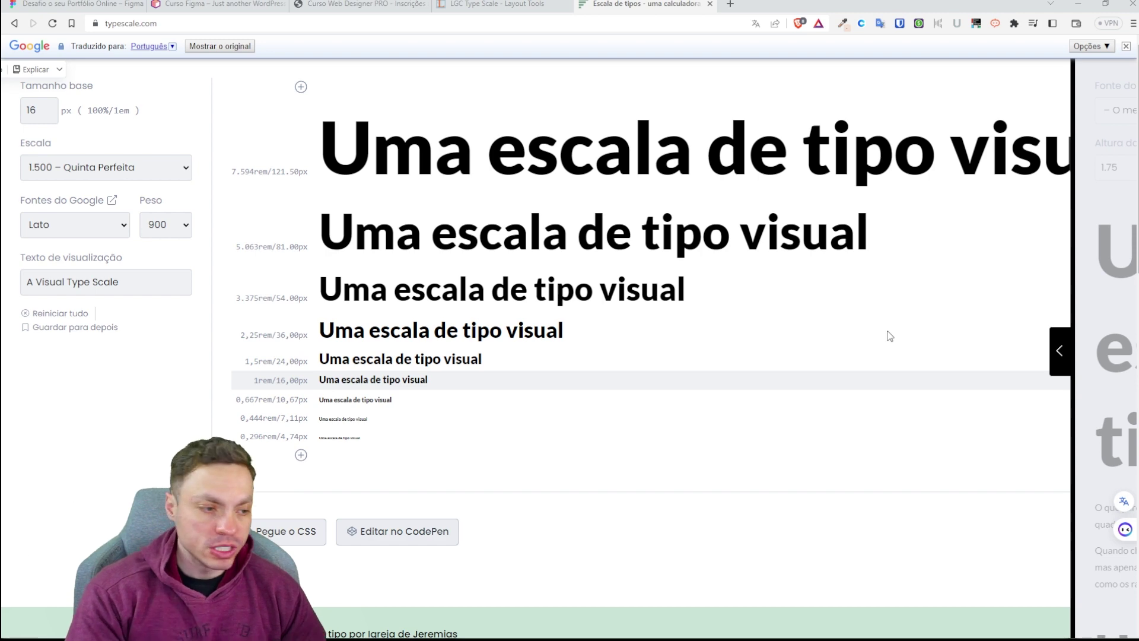
left_click(728, 11)
Load material.io/design/typography and scroll down to the type scale generator.
type("mate")
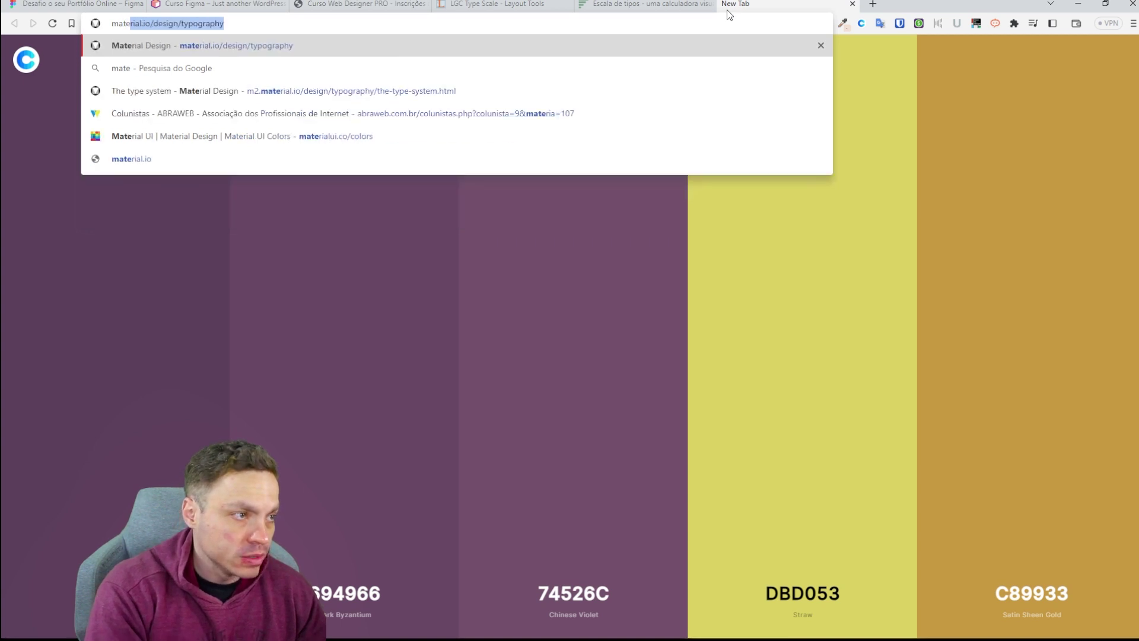
key("Return")
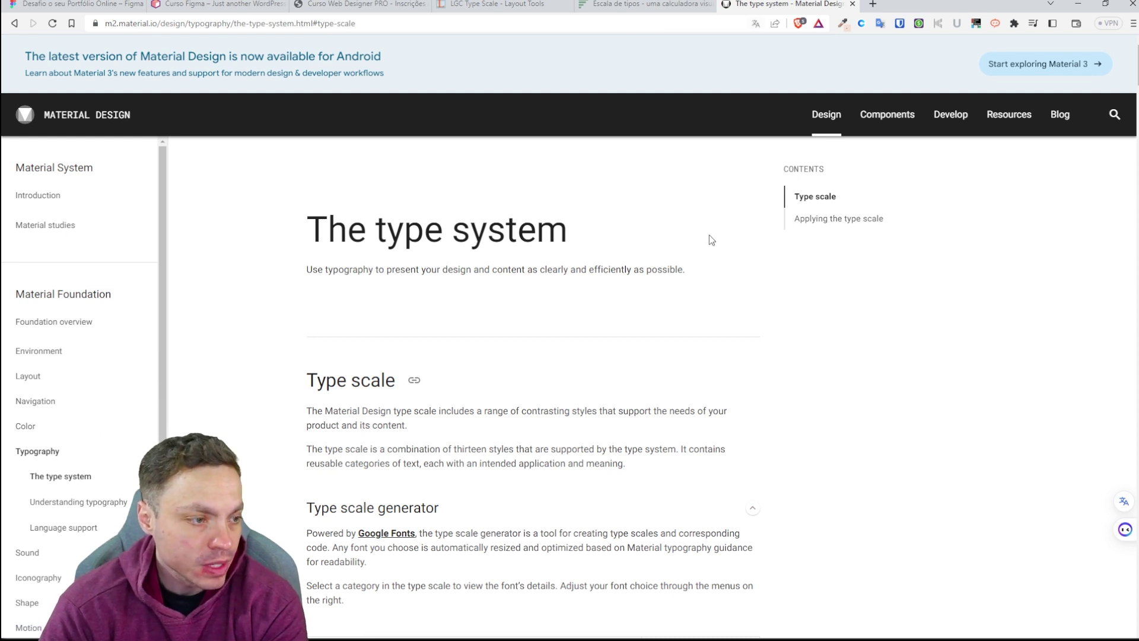
scroll(717, 267, "down", 2)
scroll(716, 270, "down", 2)
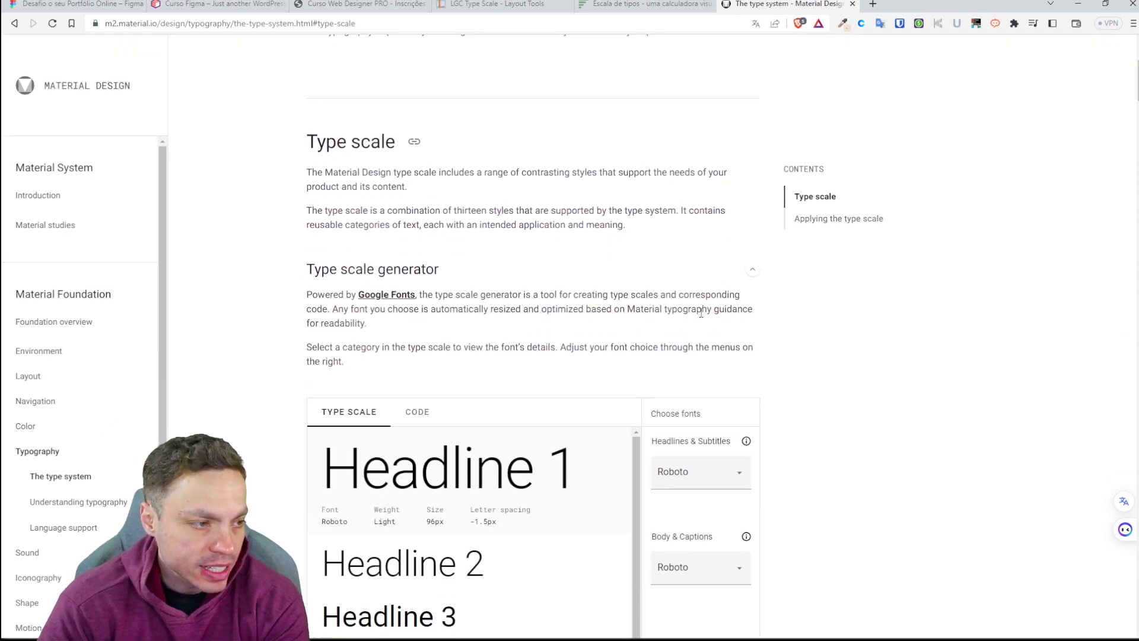
scroll(642, 381, "down", 3)
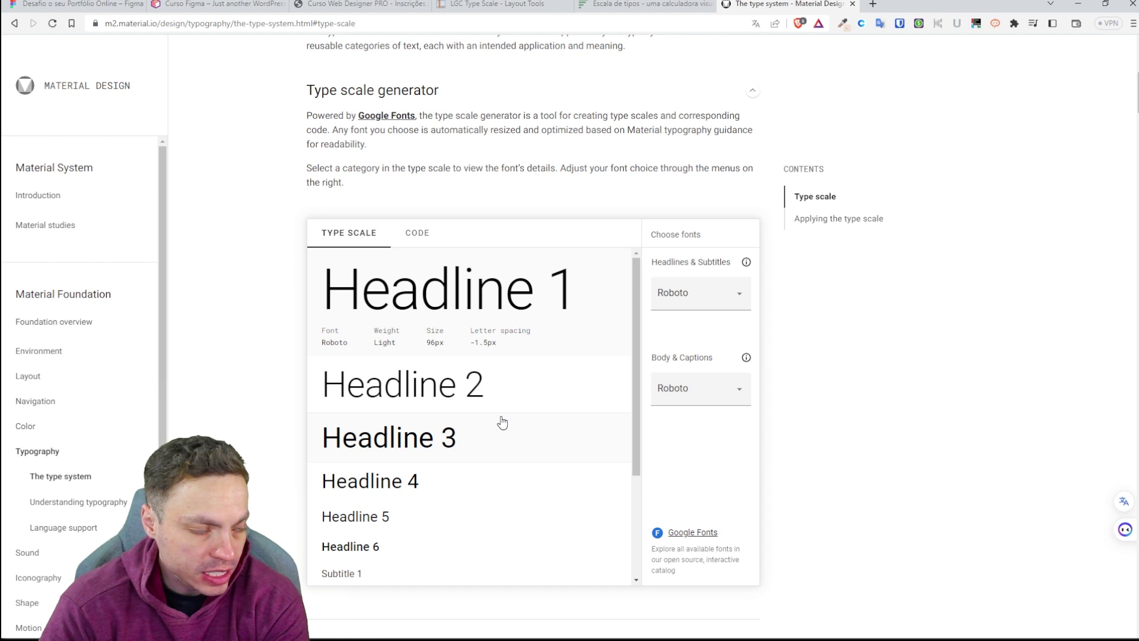
Inspect Headline 2, 3 and 5 font details, then view the Roboto type scale code.
left_click(567, 389)
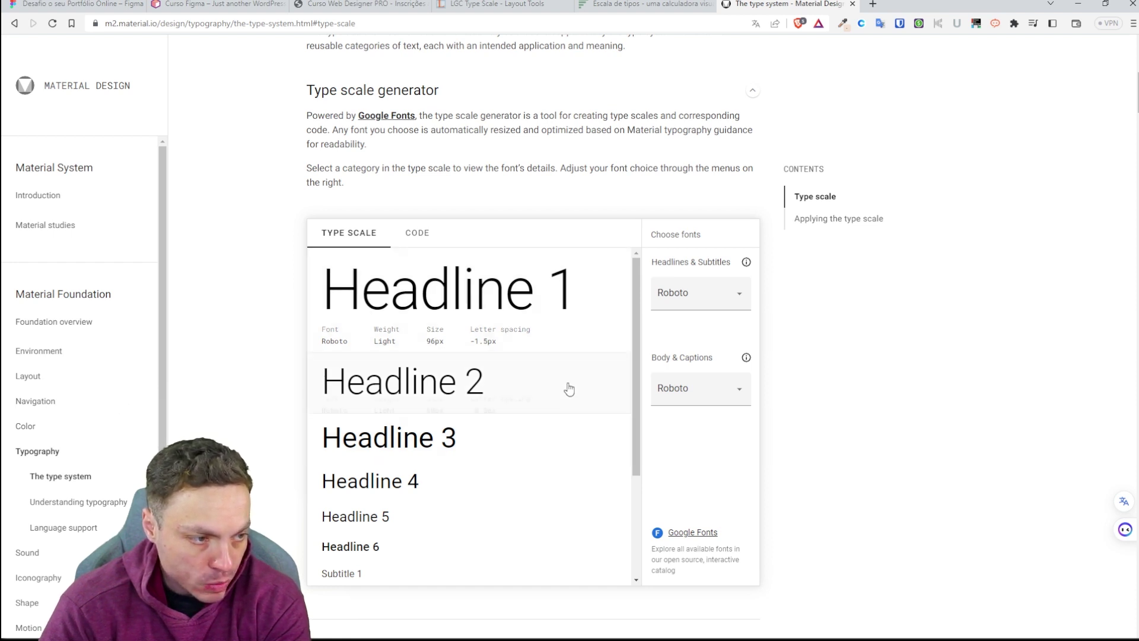
left_click(524, 453)
scroll(529, 447, "down", 2)
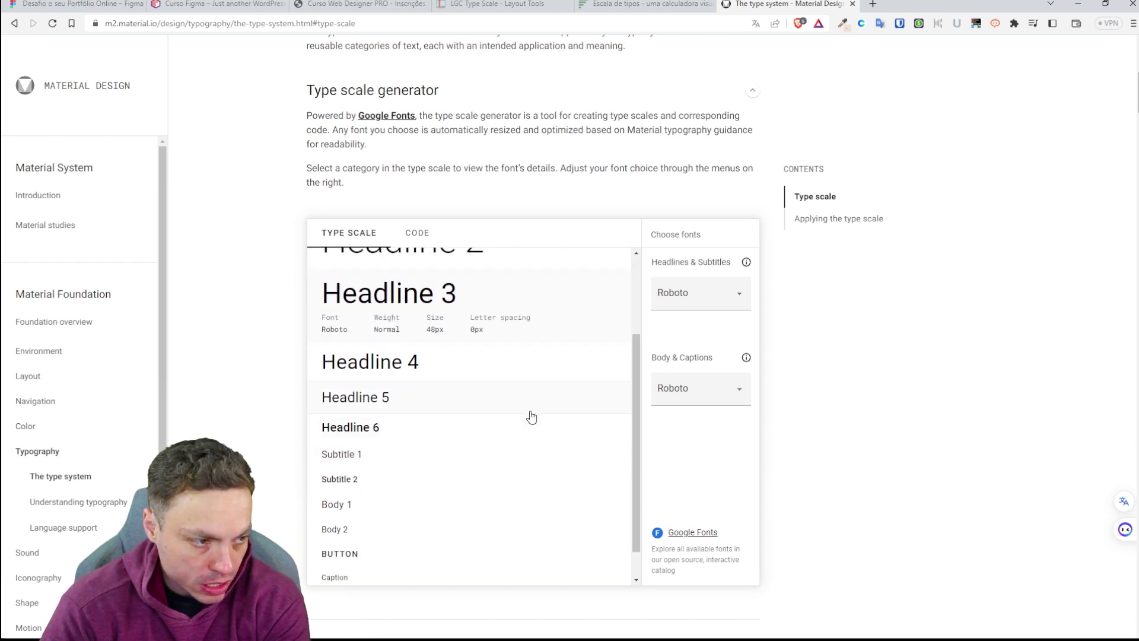
left_click(530, 412)
left_click(417, 233)
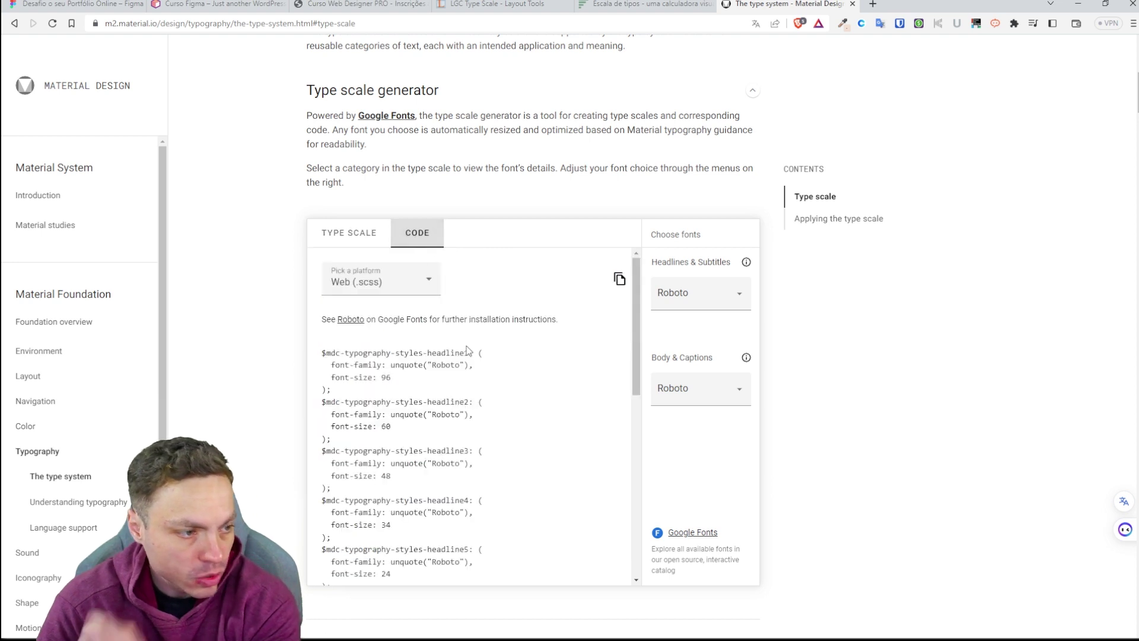
scroll(482, 408, "down", 3)
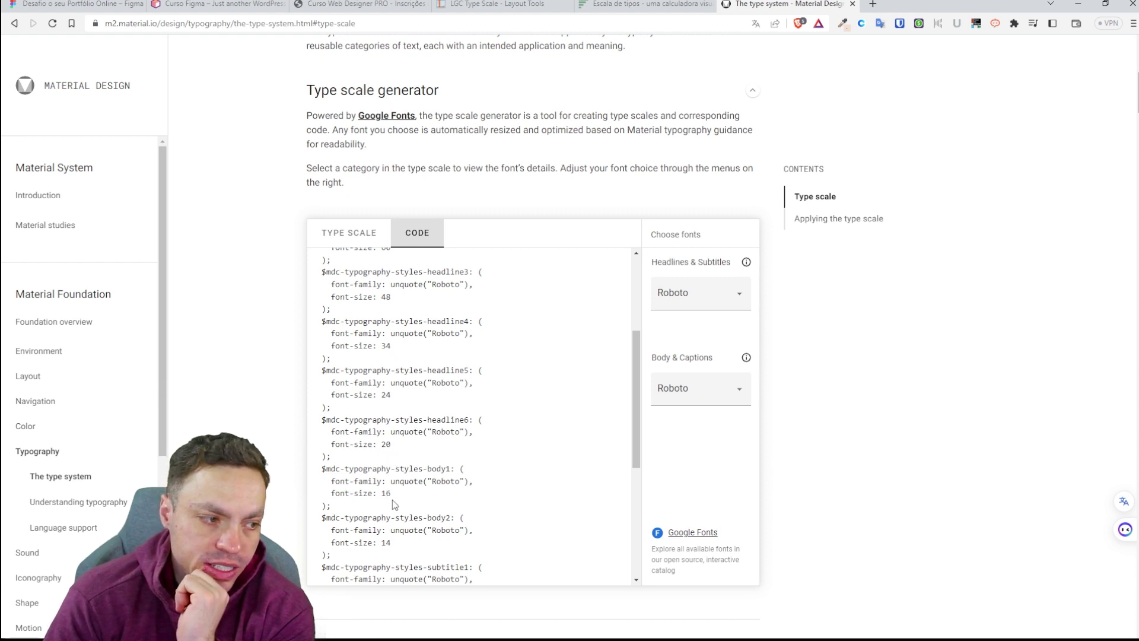
Set Material Design's Headlines & Subtitles and Body & Captions fonts to Lato.
left_click(689, 301)
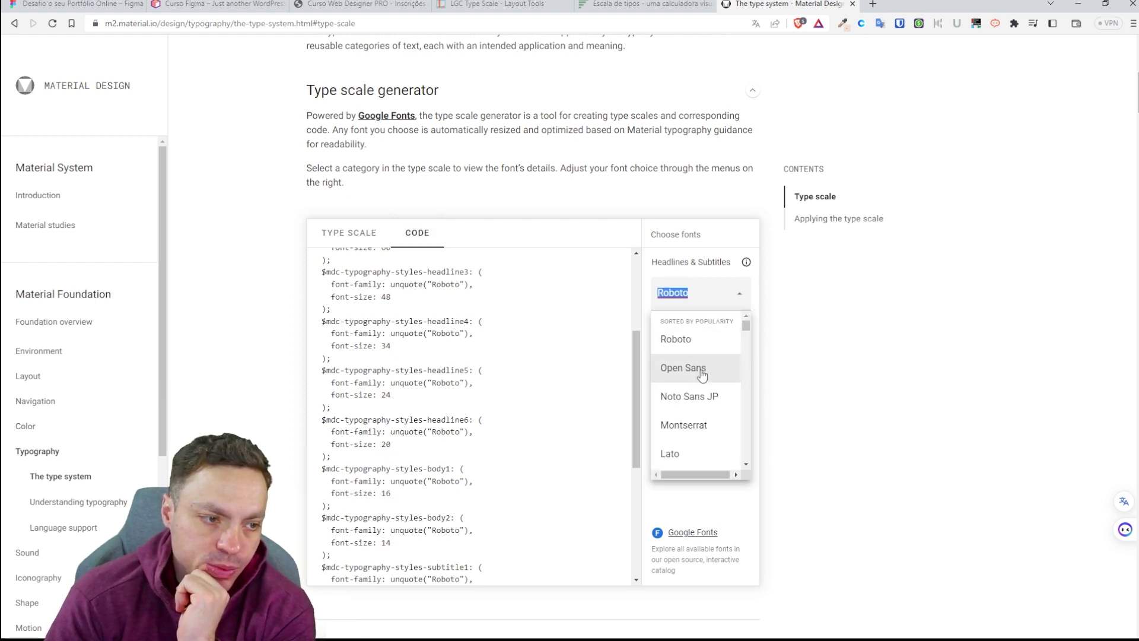
scroll(716, 349, "down", 2)
left_click(716, 349)
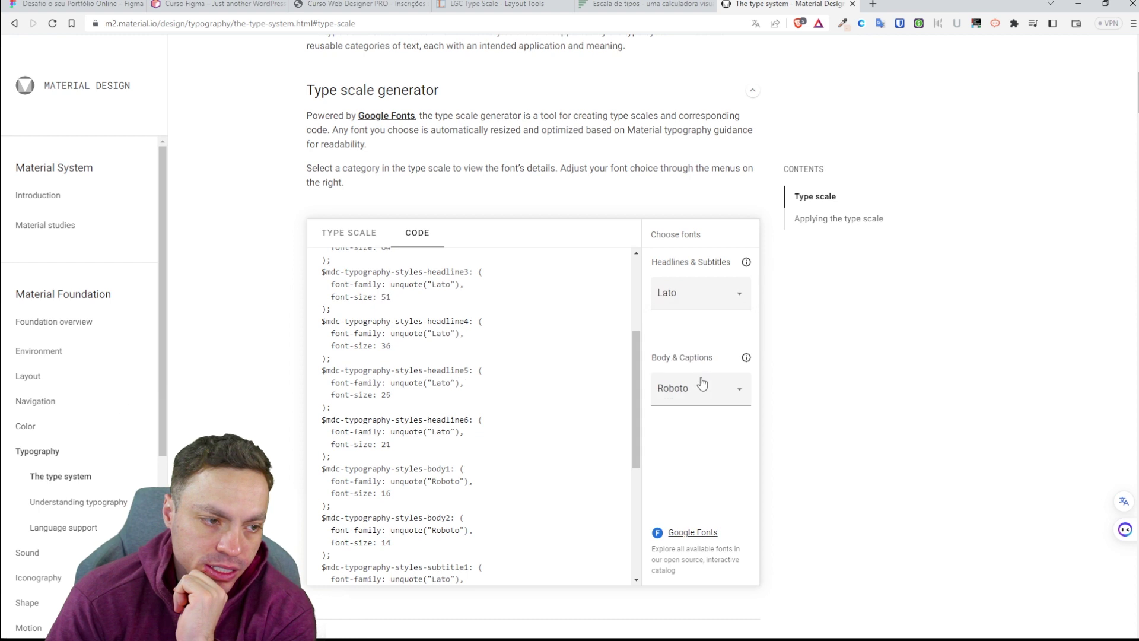
left_click(700, 385)
left_click(688, 547)
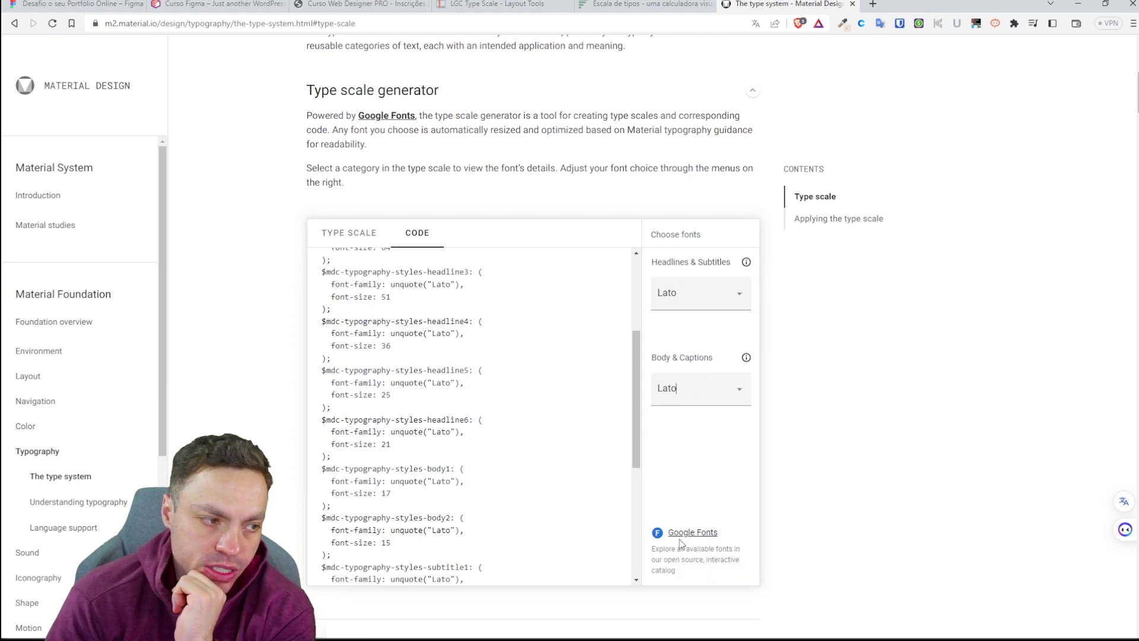
Review the Lato type scale rows, checking the BUTTON style at Medium 15px, 1.25px spacing.
scroll(527, 529, "down", 2)
scroll(527, 529, "down", 2)
scroll(528, 529, "down", 2)
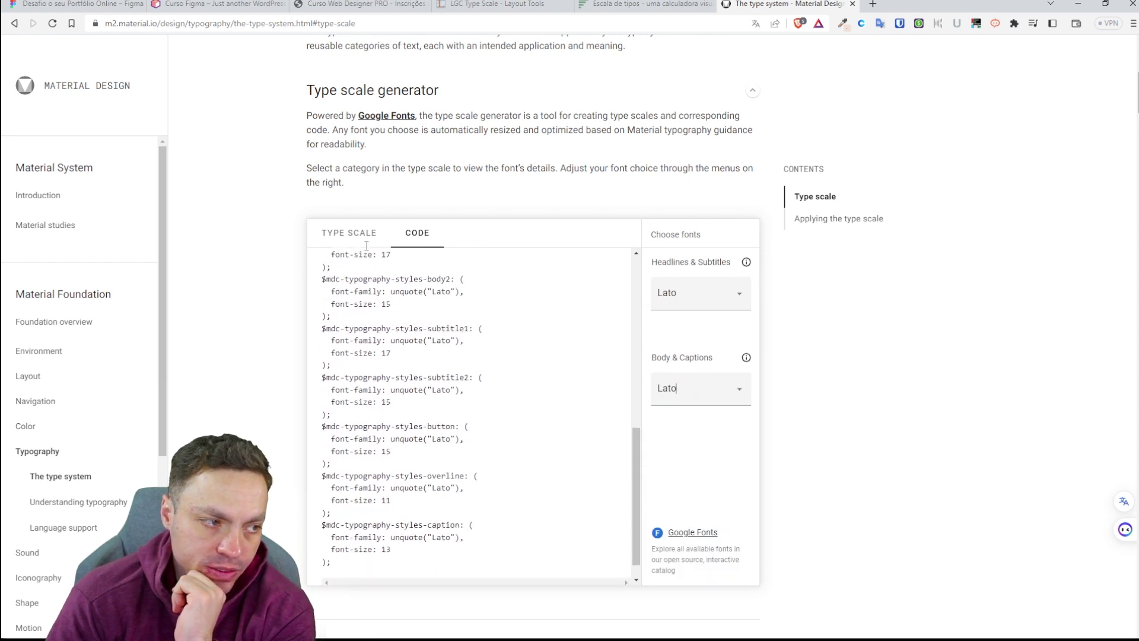
left_click(368, 247)
scroll(466, 395, "down", 2)
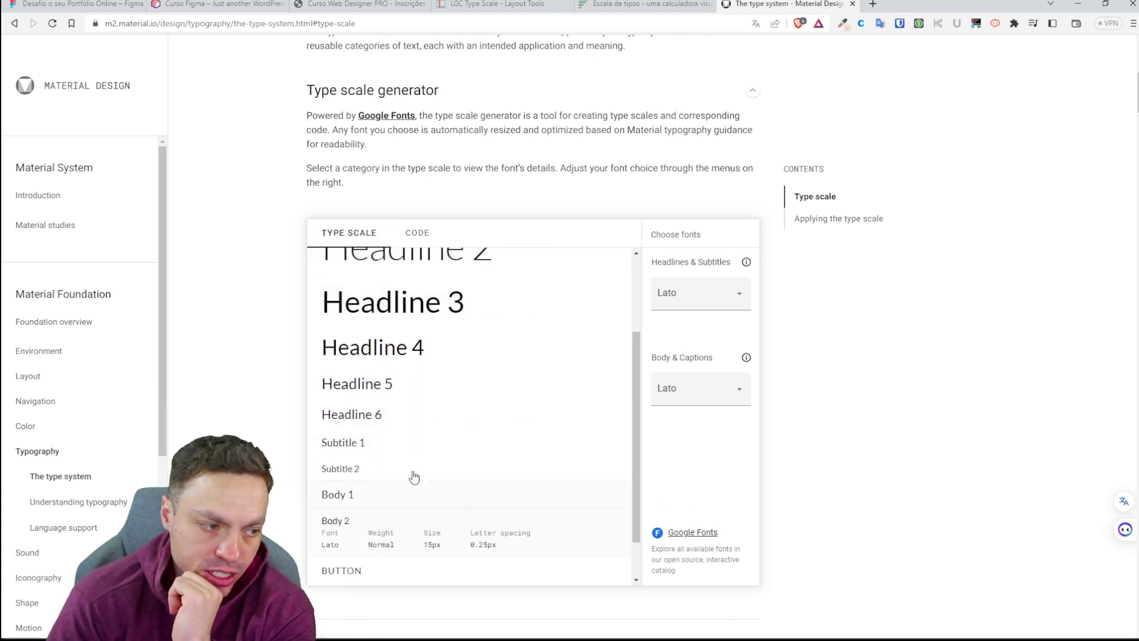
left_click(387, 570)
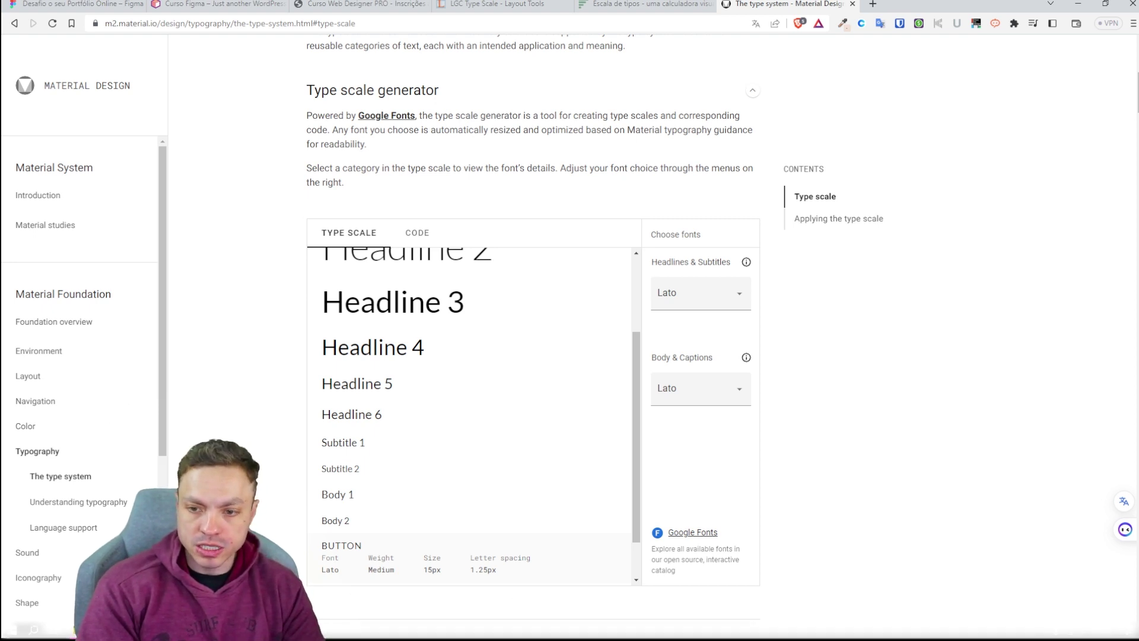
key("alt+Tab")
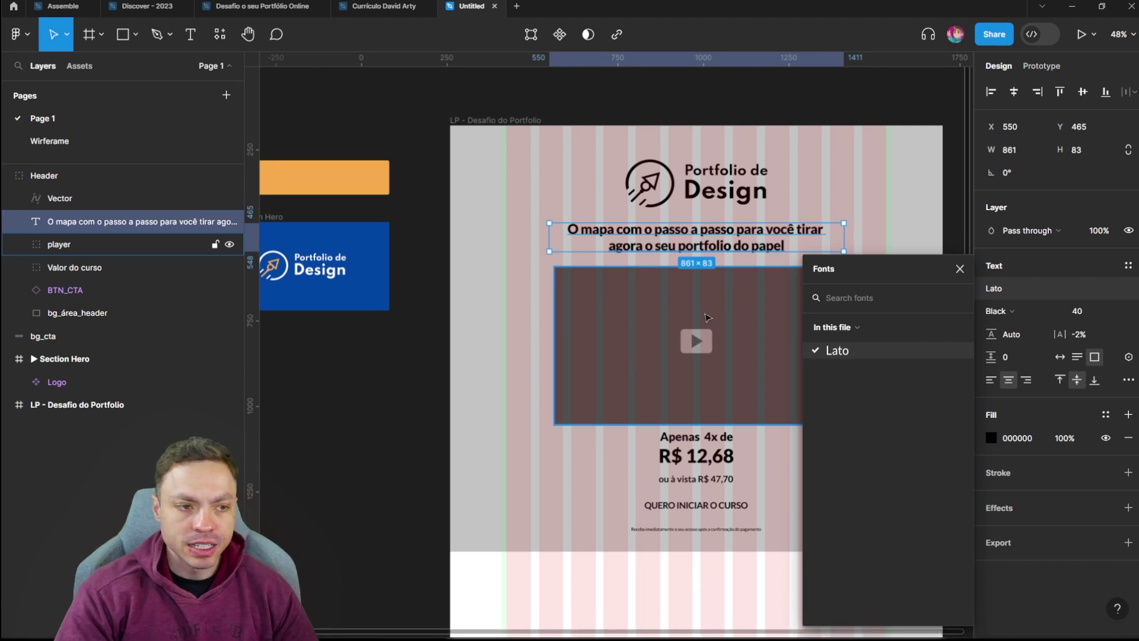
Close the fonts list and move the hero headline copy (Lato Black 40) outside the LP frame.
left_click(960, 269)
scroll(868, 320, "down", 3)
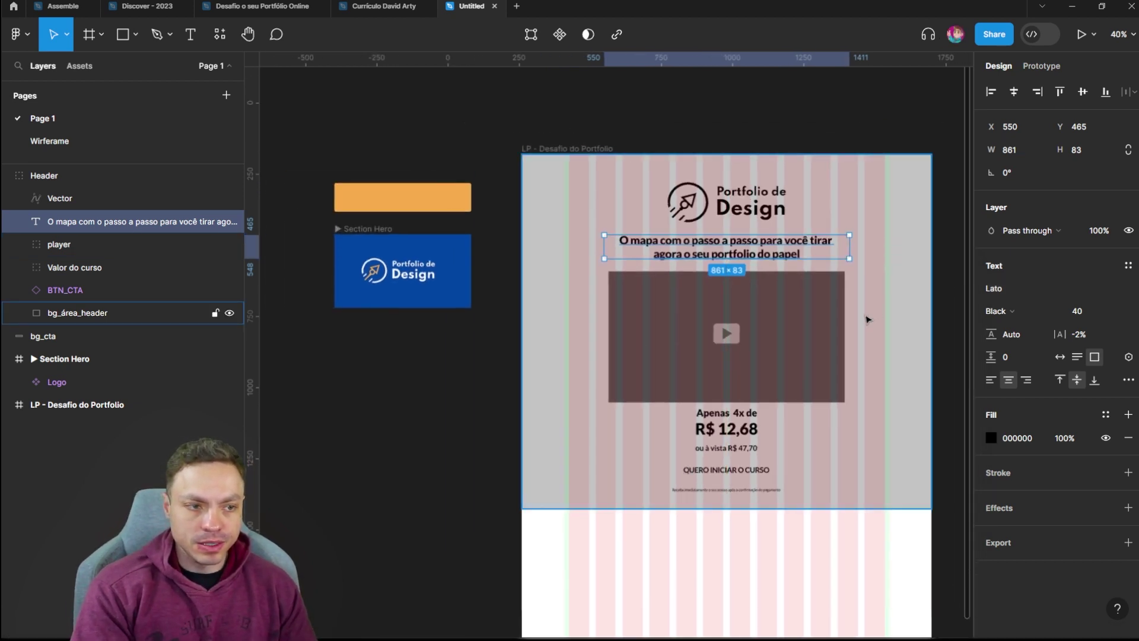
scroll(377, 369, "left", 2)
scroll(414, 364, "left", 1)
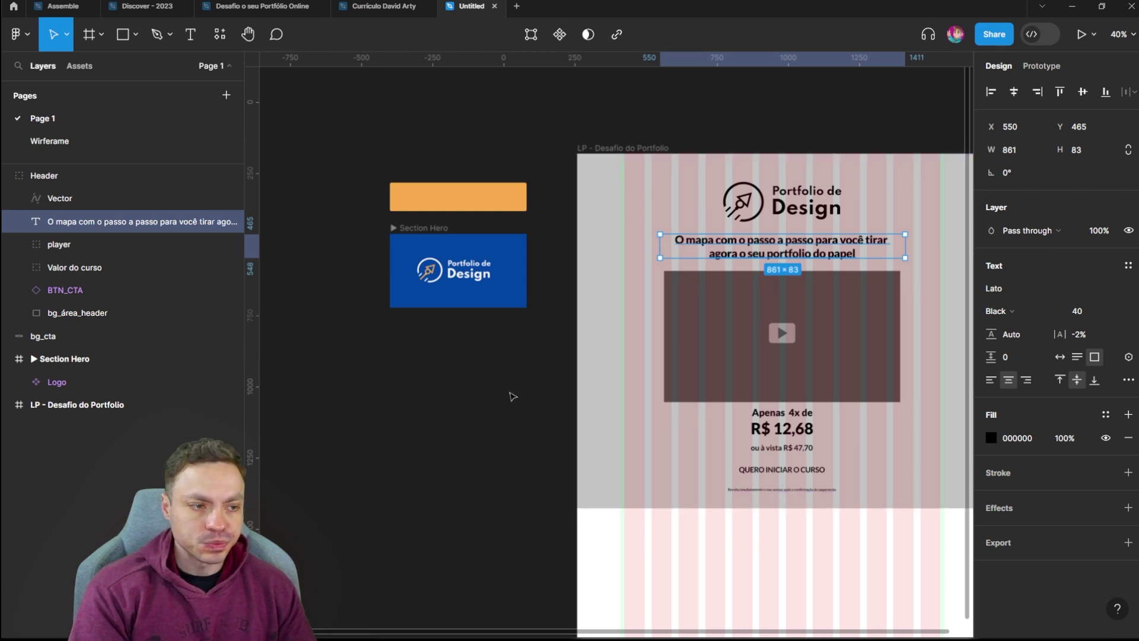
scroll(517, 389, "down", 2)
mouse_move(496, 439)
left_mouse_down()
mouse_move(724, 338)
mouse_move(634, 350)
mouse_move(651, 347)
left_mouse_up()
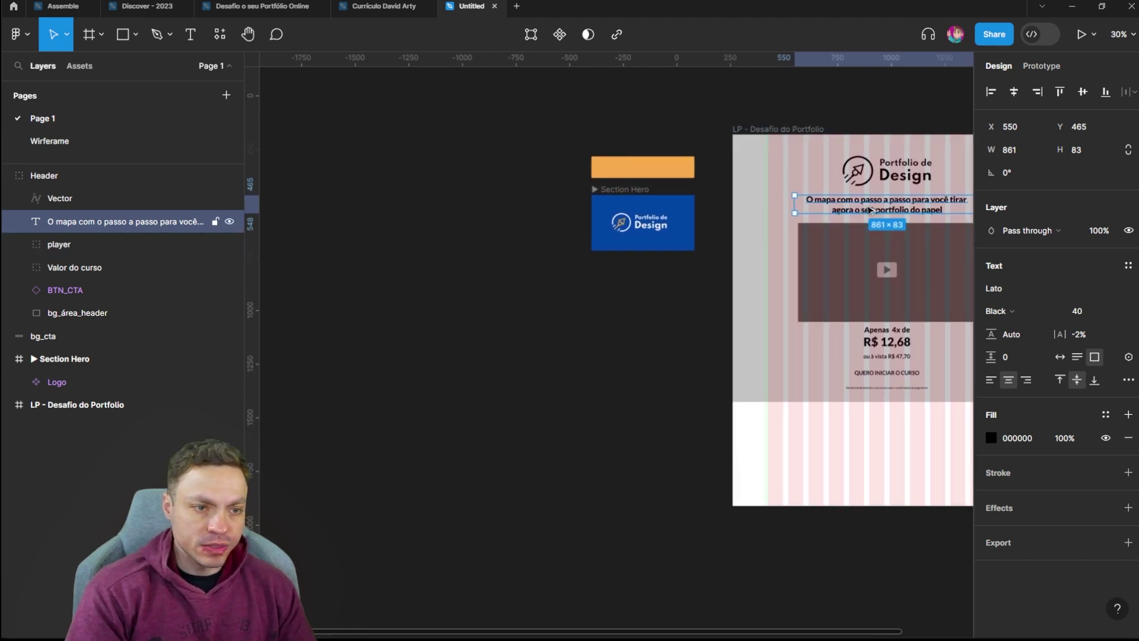
left_click_drag(867, 210, 576, 322)
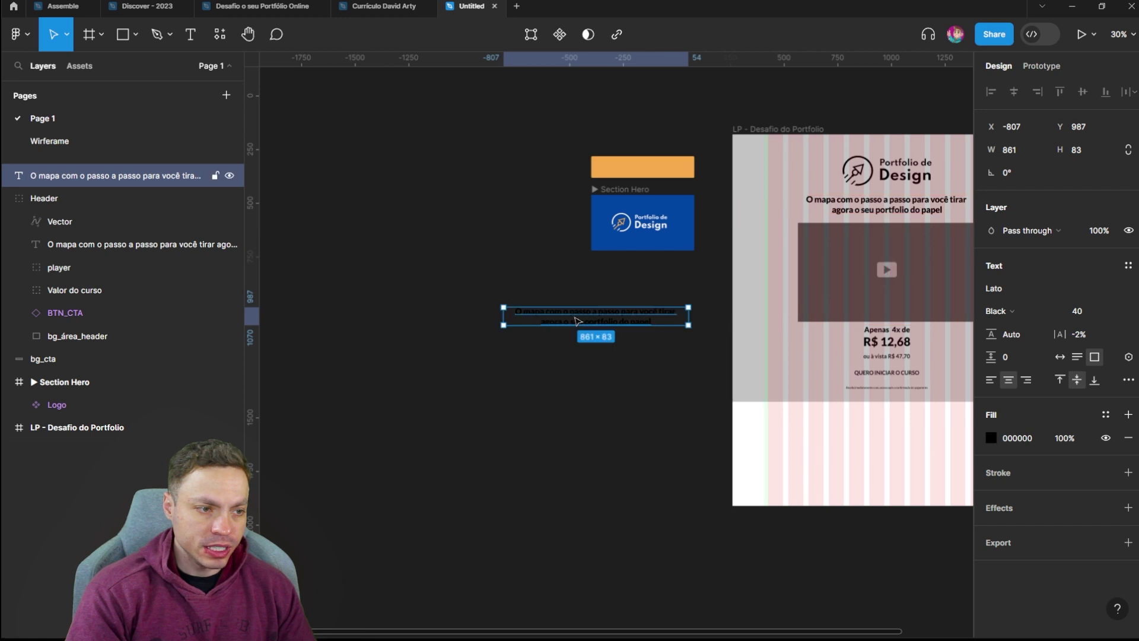
Make the copied headline white (FFFFFF), retype it as 'H1 - Título', and left-align it.
left_click(991, 438)
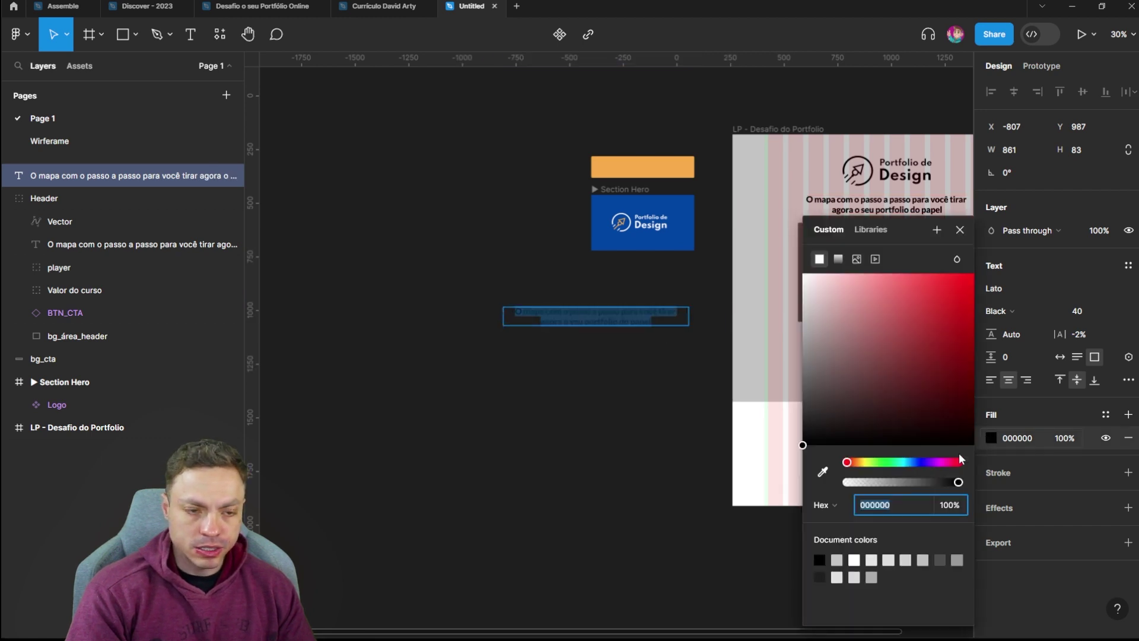
left_click(854, 560)
key("Return")
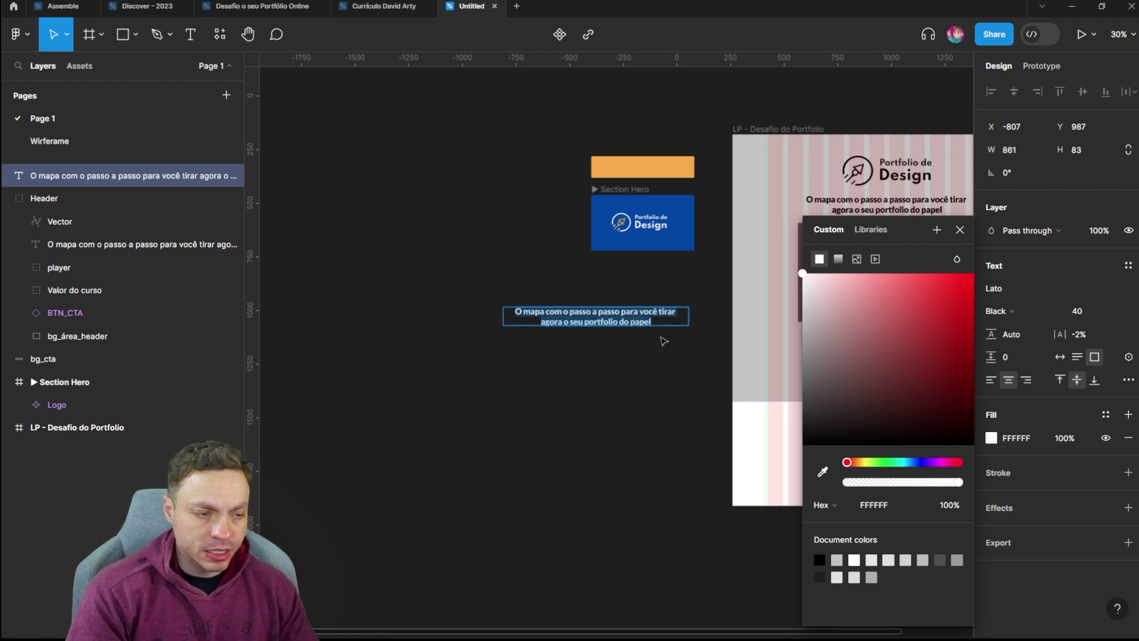
type("H1")
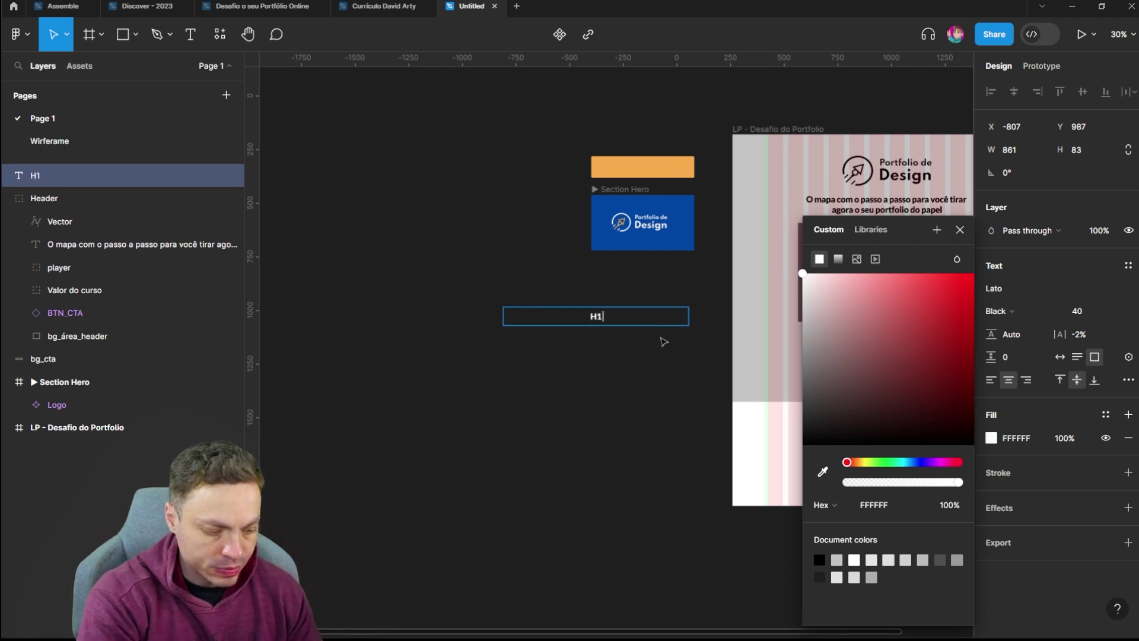
type(" - Título")
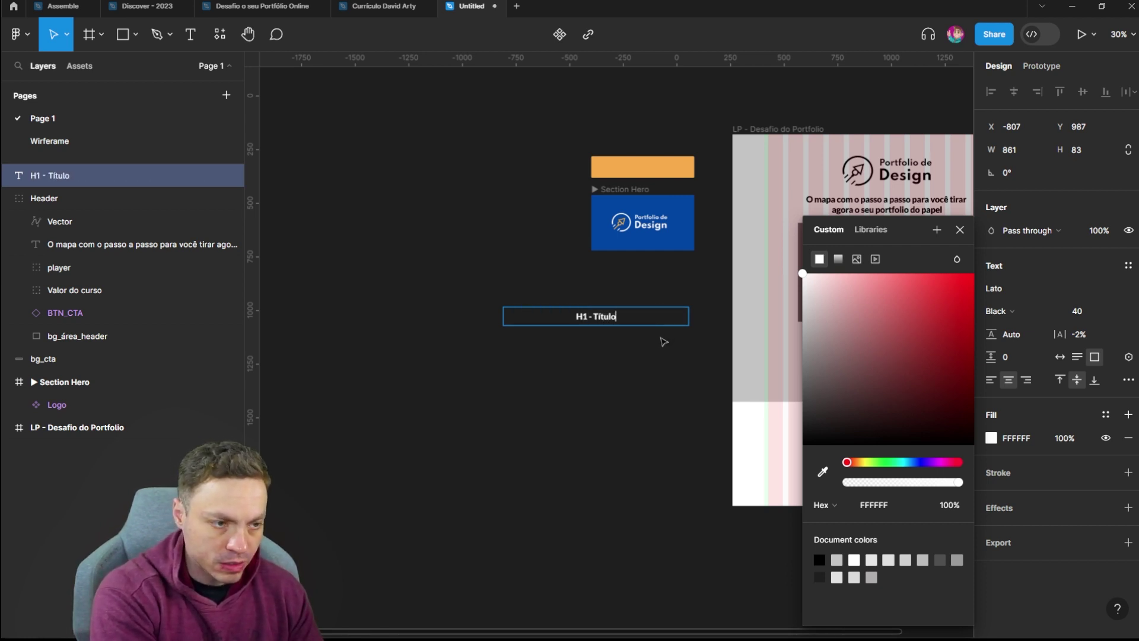
key("Escape")
scroll(602, 320, "up", 1)
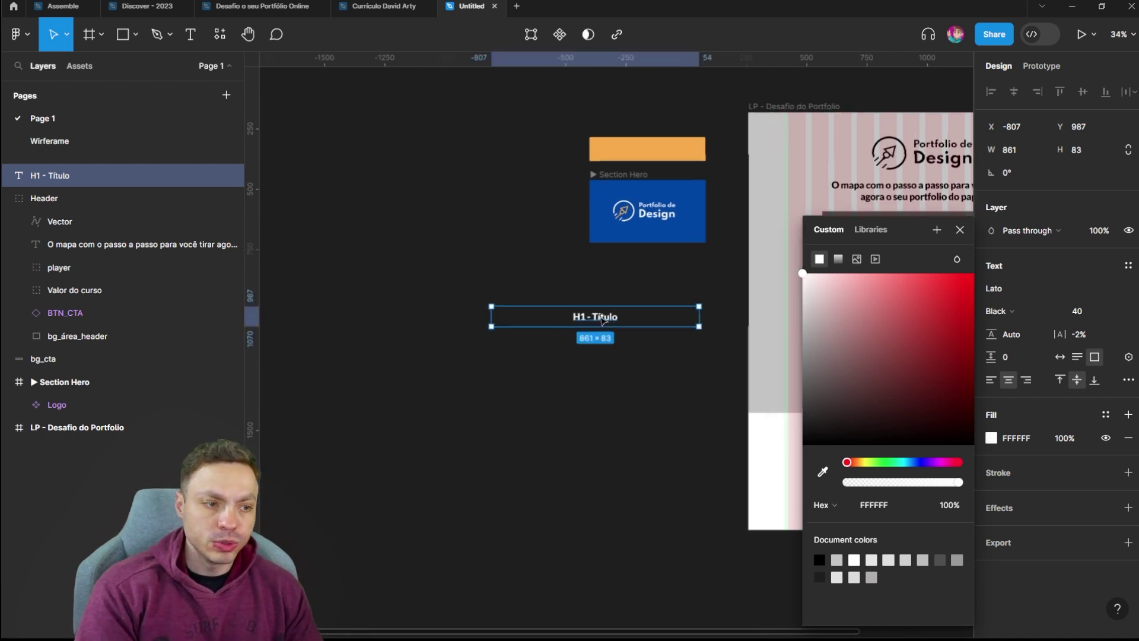
scroll(469, 331, "up", 1)
scroll(469, 330, "up", 1)
scroll(469, 330, "up", 1)
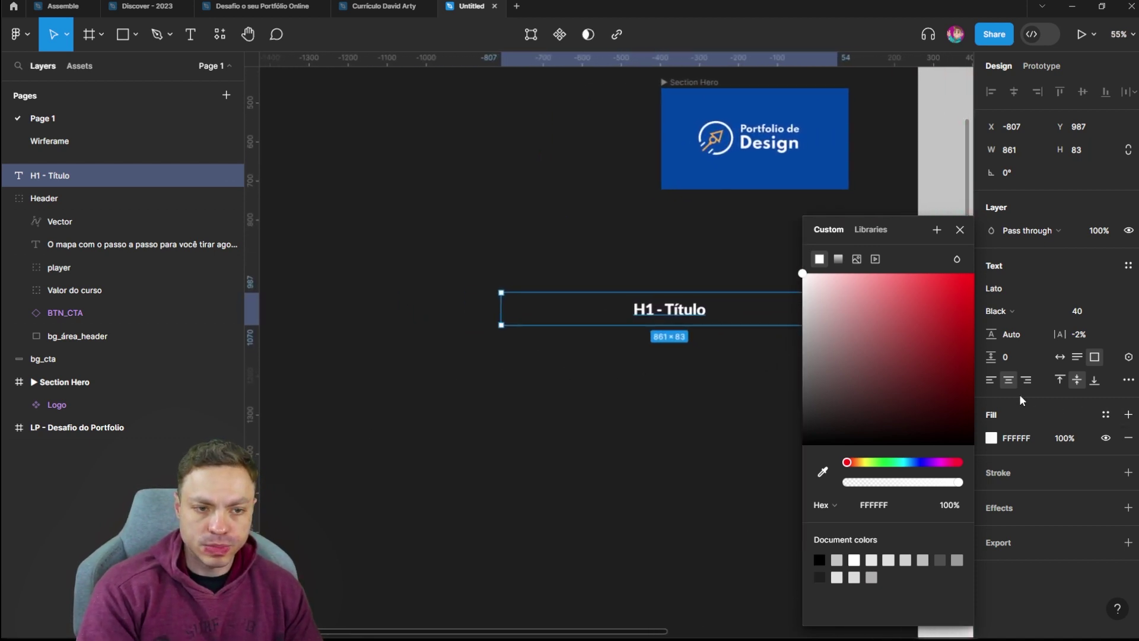
left_click(991, 381)
Add a copy below H1 reading 'H2 - Subtítulo'.
left_click_drag(562, 308, 562, 349)
double_click(562, 350)
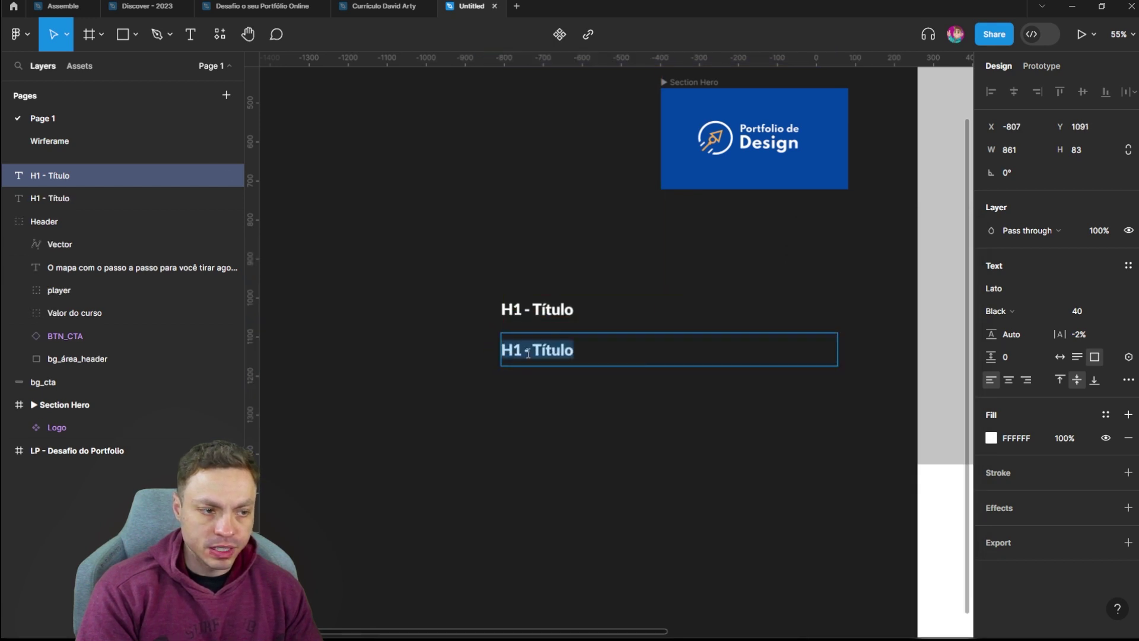
left_click(521, 351)
type("2")
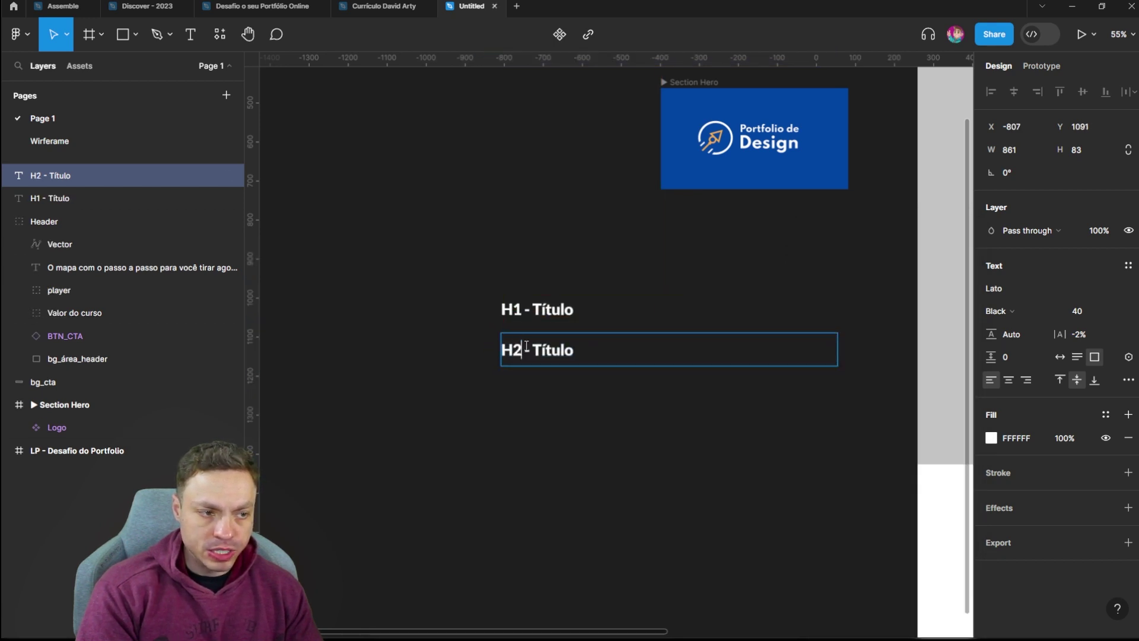
type("Sub")
right_click(570, 356)
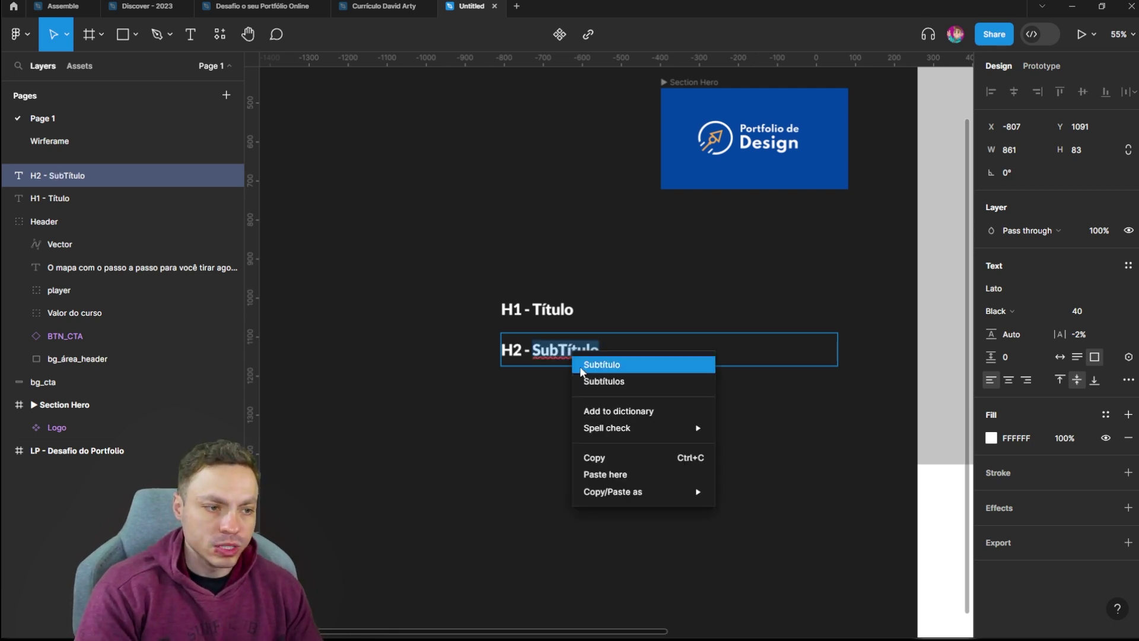
left_click(589, 363)
key("Escape")
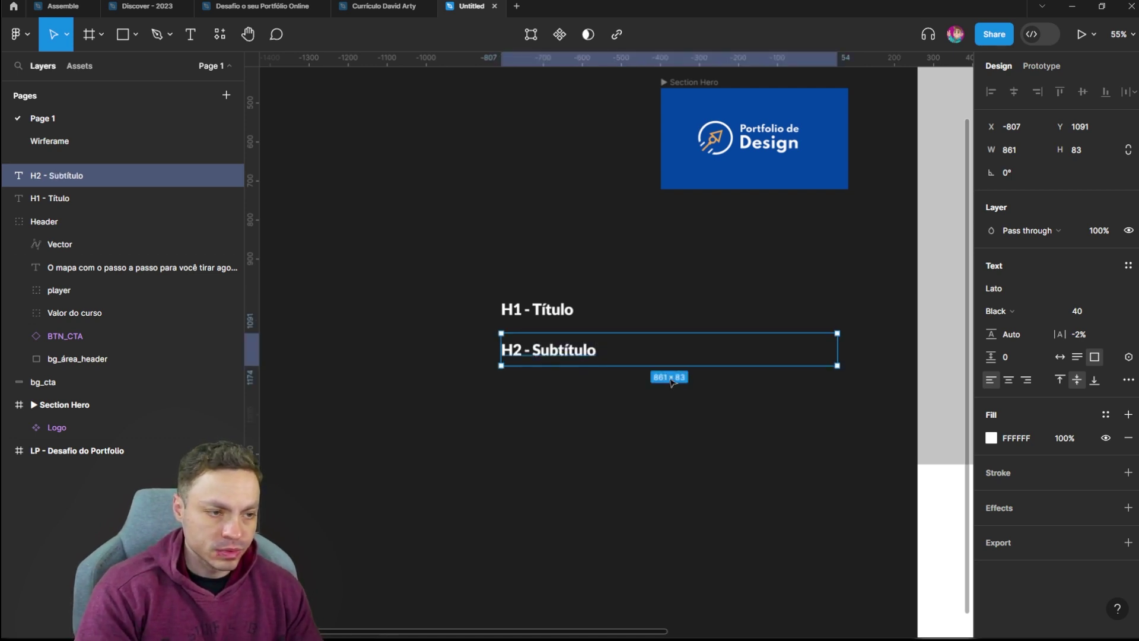
Duplicate the H2 line below it and renumber the copy to 'H4 - Subtítulo'.
key("ctrl+d")
left_click_drag(672, 366, 641, 406)
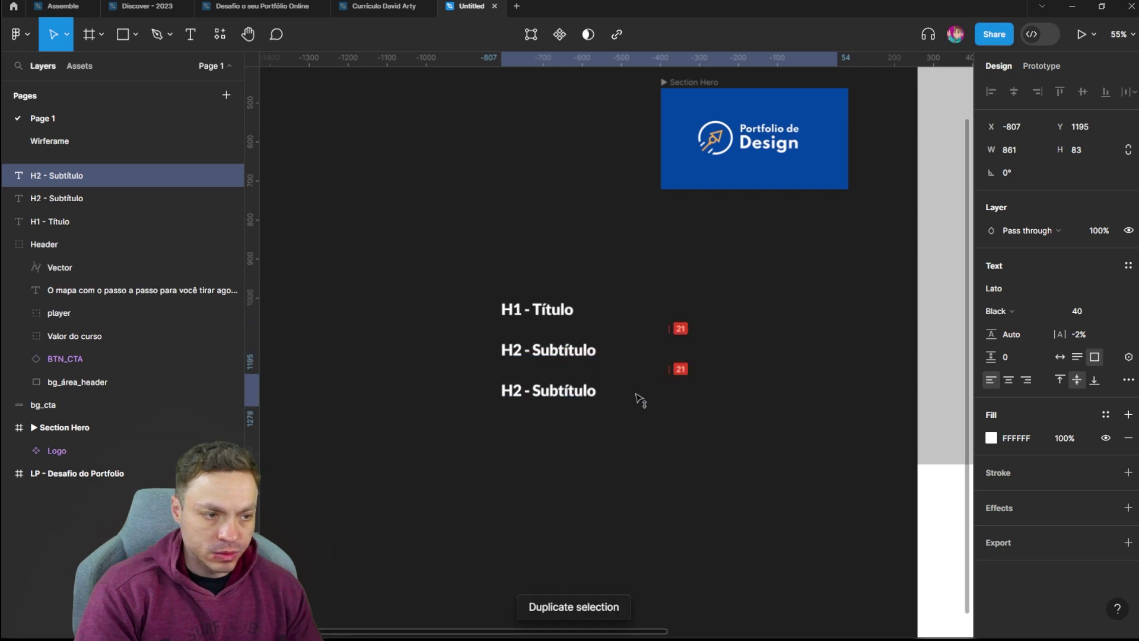
double_click(504, 392)
left_click_drag(502, 391, 521, 393)
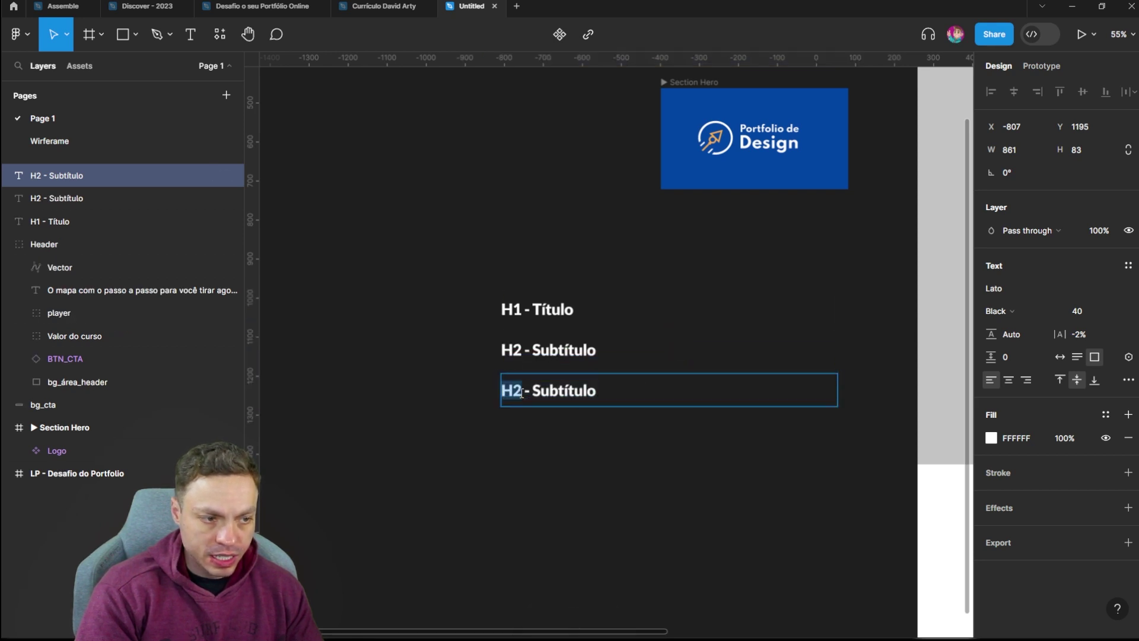
type("4")
key("Escape")
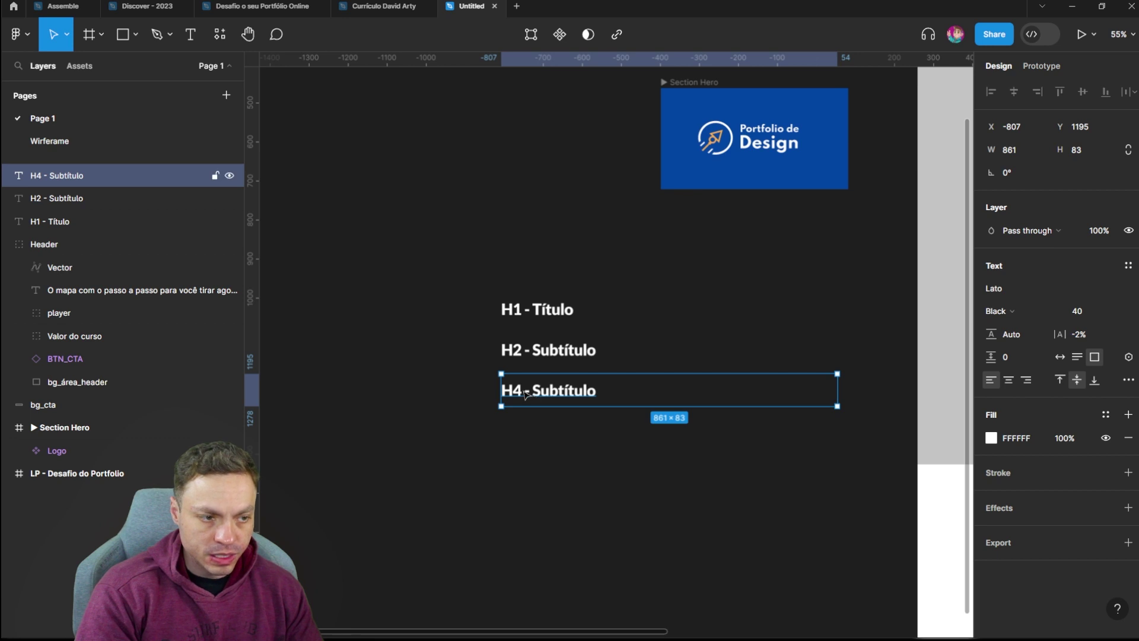
Insert an 'H3 - Subtítulo' line between H2 and H4.
mouse_move(561, 390)
left_mouse_down()
mouse_move(561, 449)
mouse_move(577, 389)
left_mouse_up()
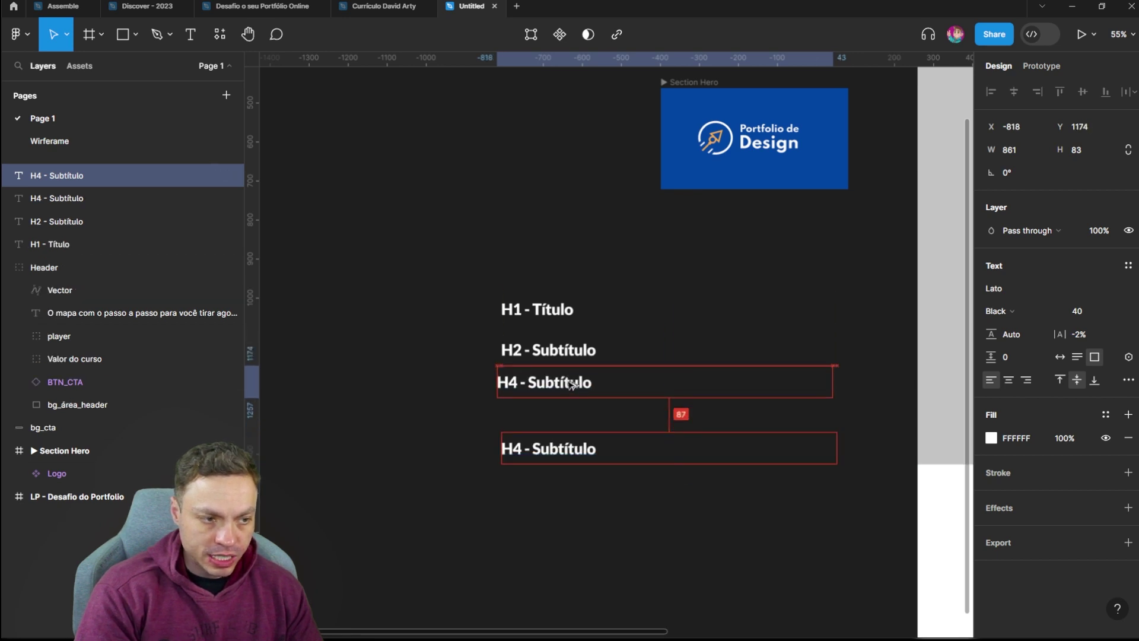
double_click(522, 391)
left_click(522, 390)
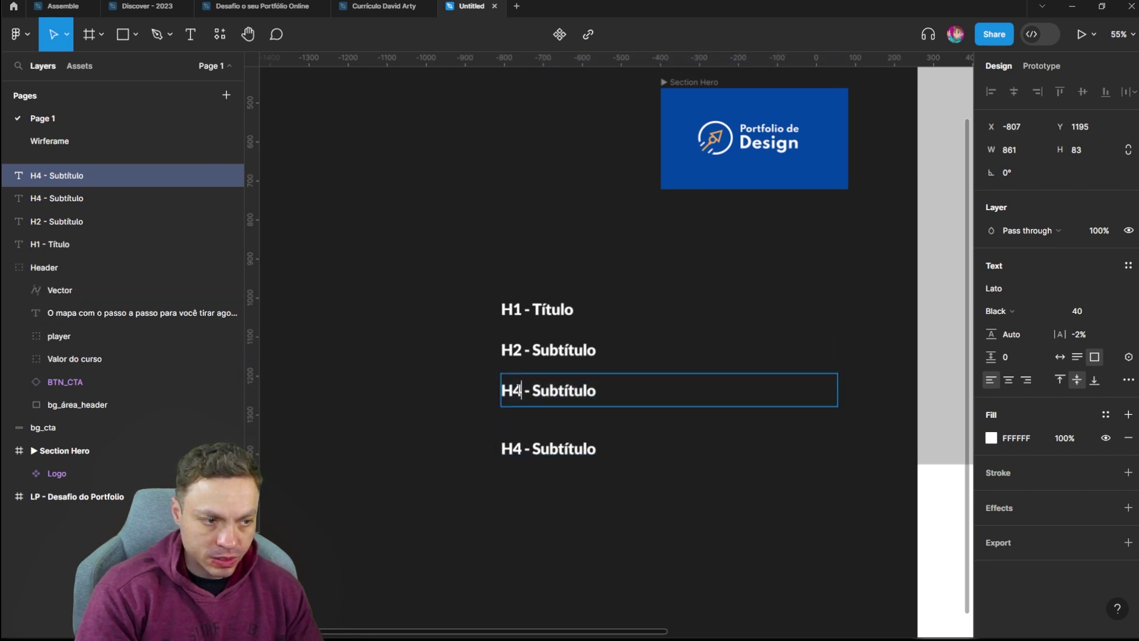
key("BackSpace")
type("3")
left_click(596, 449)
key("Escape")
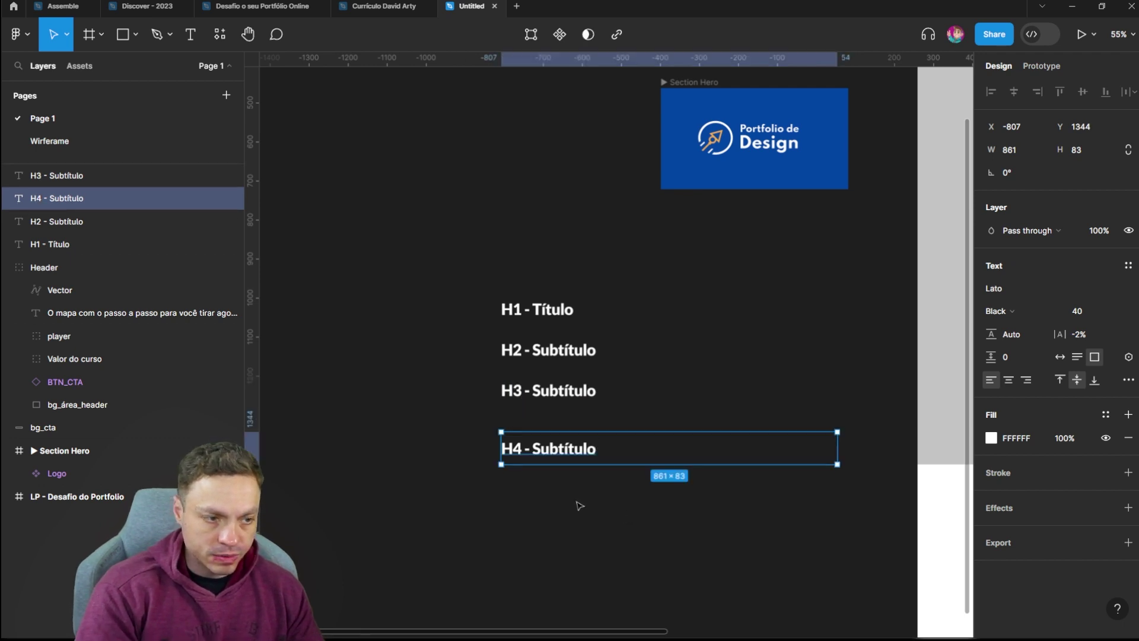
Add a 'P - Paragrafo' line below H4.
mouse_move(566, 458)
left_mouse_down()
mouse_move(571, 435)
mouse_move(567, 468)
left_mouse_up()
double_click(519, 470)
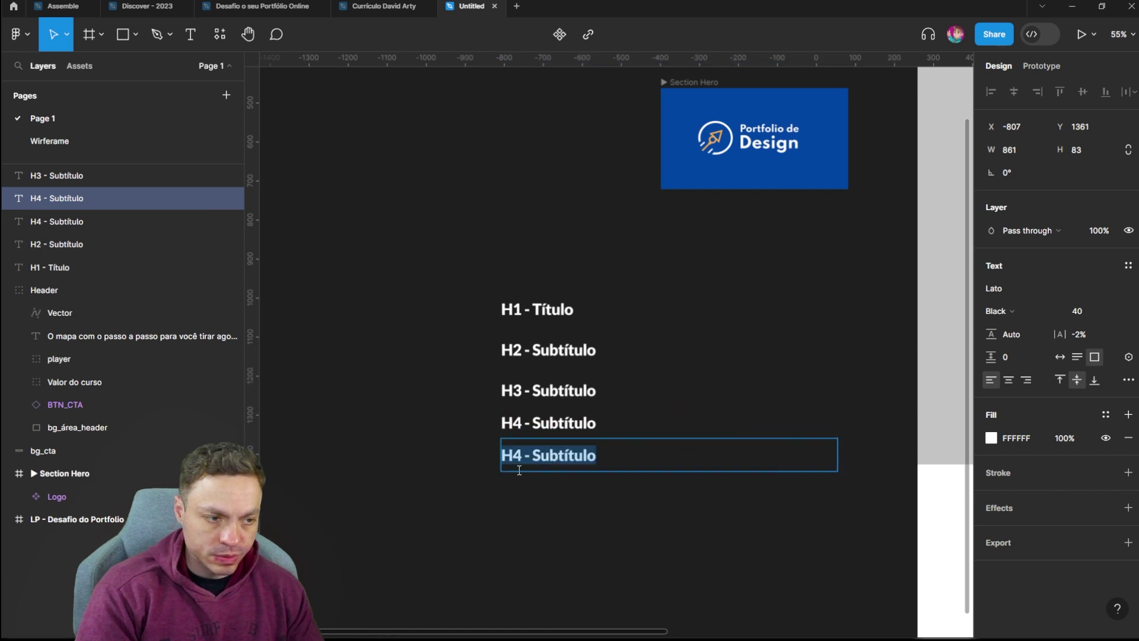
type("P -")
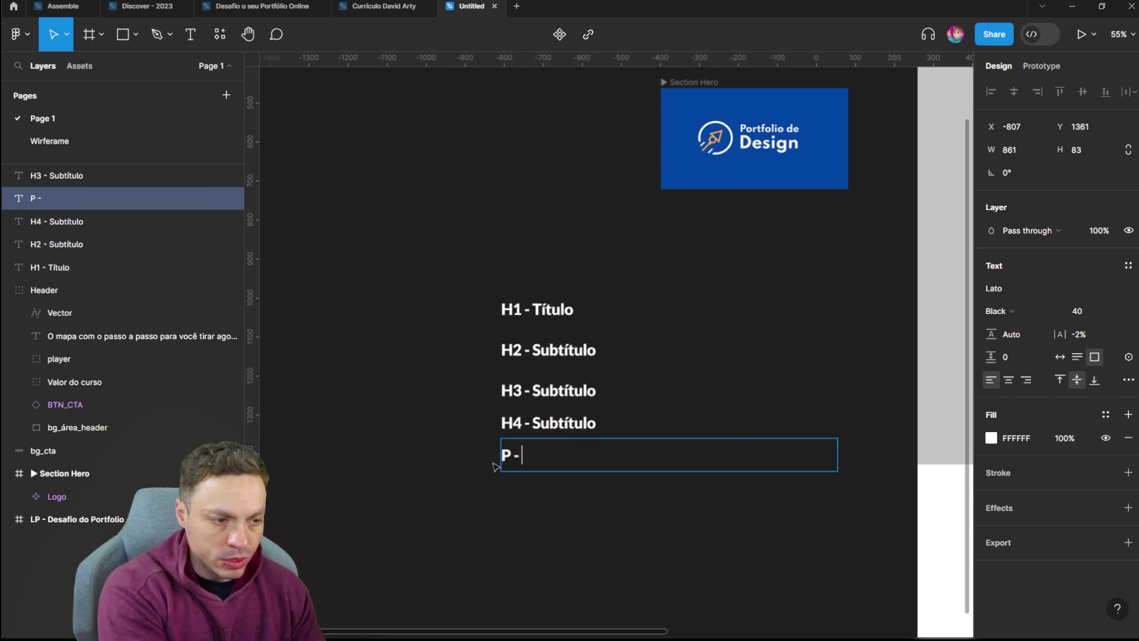
type(" pa")
key("BackSpace")
key("BackSpace")
key("BackSpace")
type("Paragra")
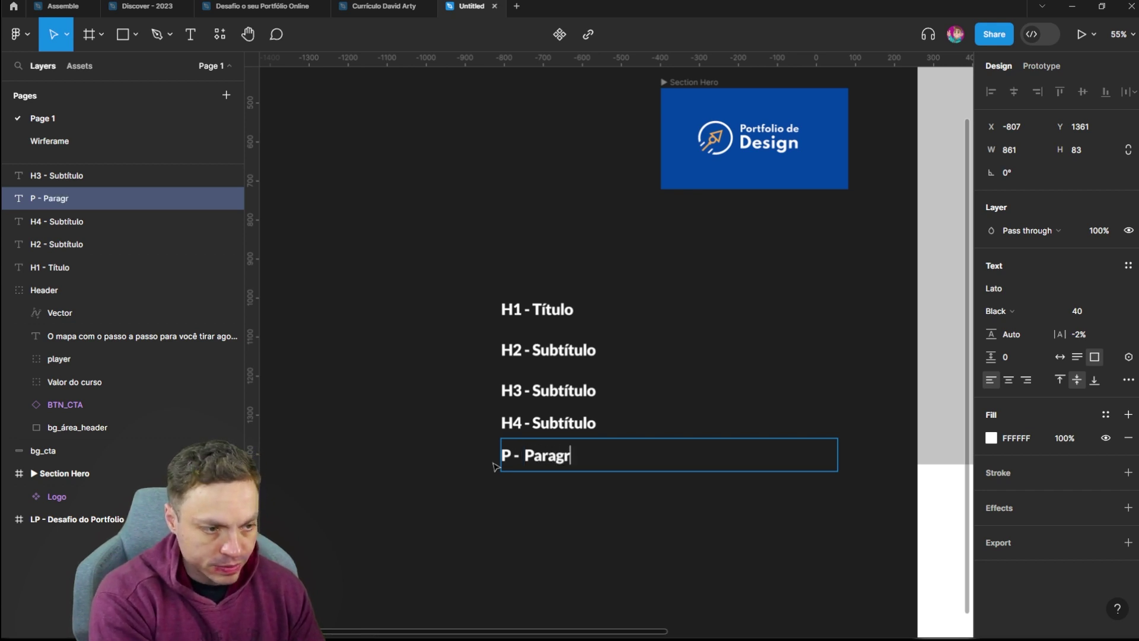
type("fo")
key("Escape")
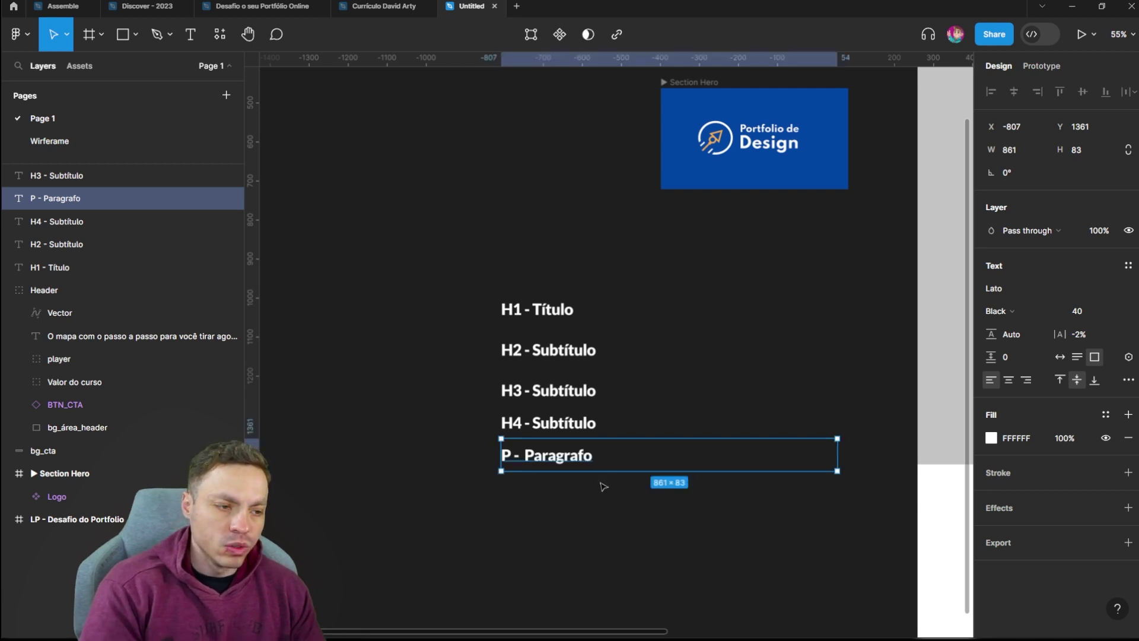
Add a 'Button' line below P - Paragrafo.
left_click_drag(575, 470, 526, 503, "alt")
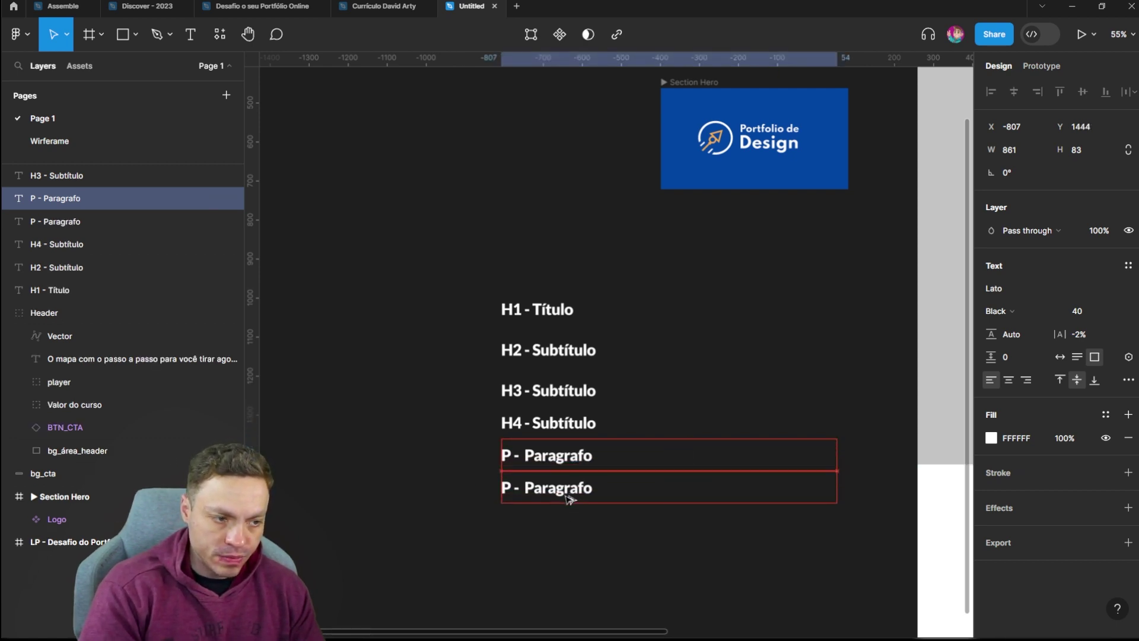
double_click(522, 498)
left_click(511, 489)
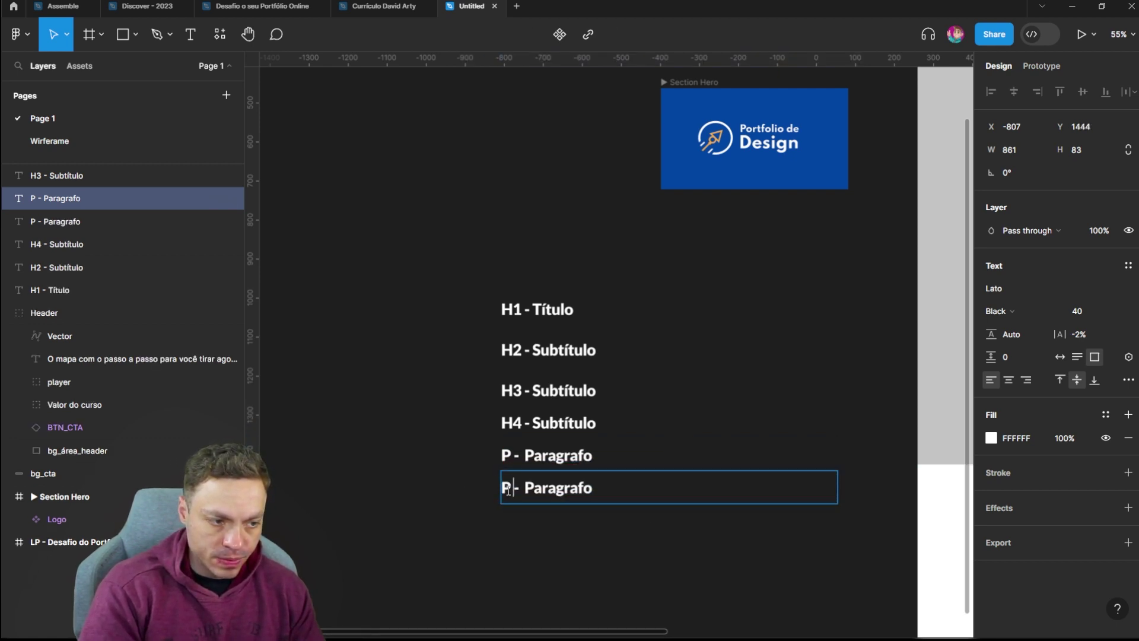
type("a")
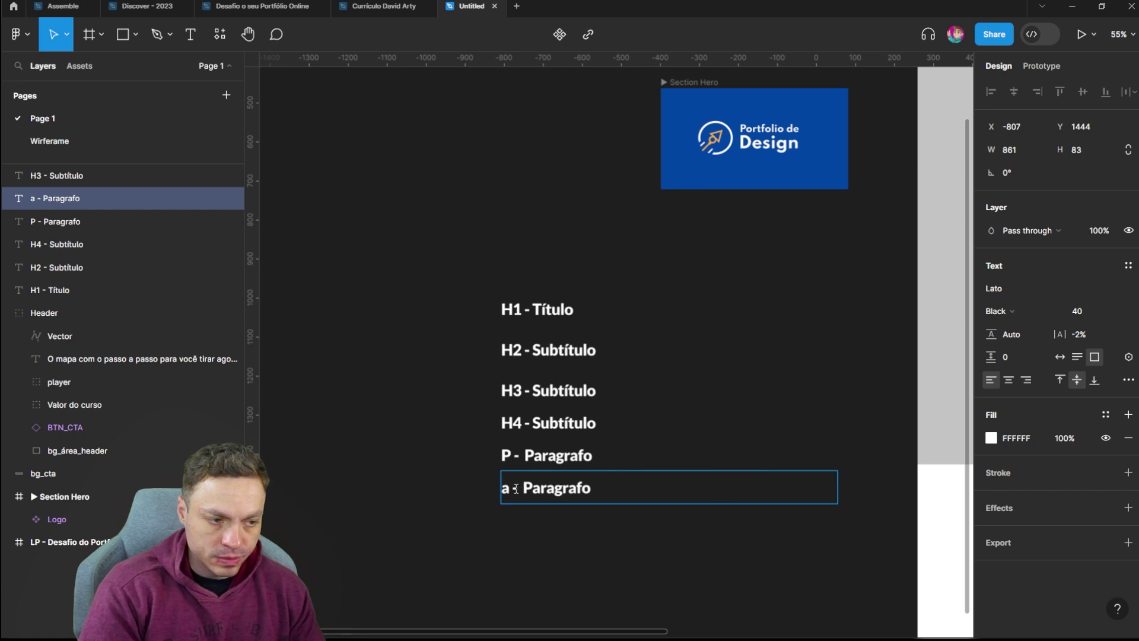
left_click_drag(503, 488, 611, 492)
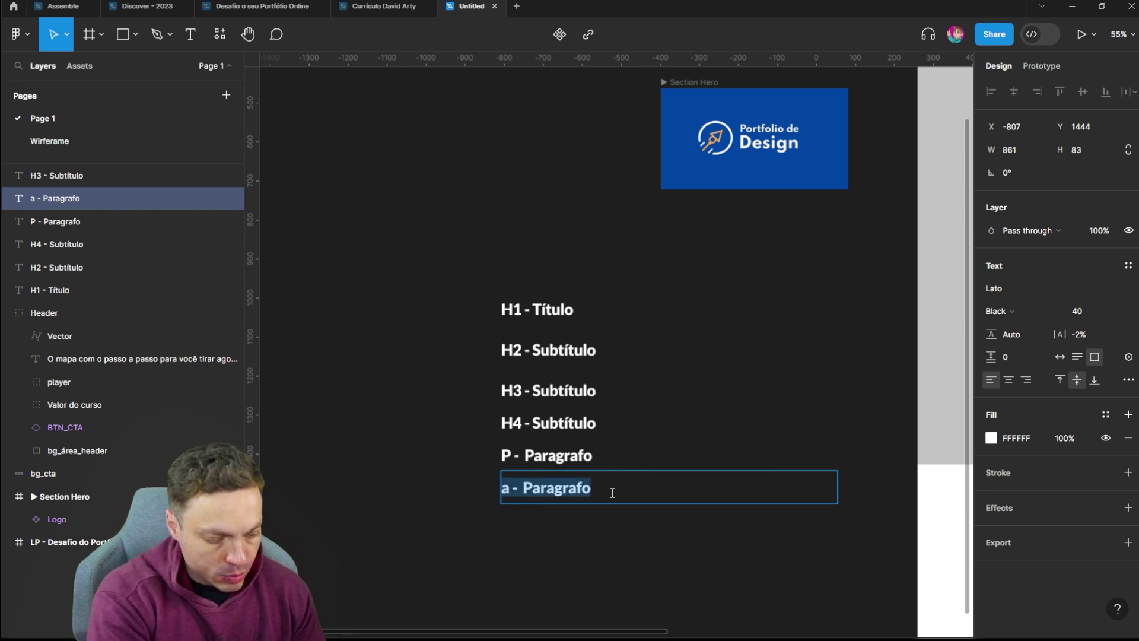
type("Buttonm")
key("BackSpace")
Check the H3 line and bring the landing page into view beside the samples.
double_click(726, 395)
scroll(726, 395, "down", 2)
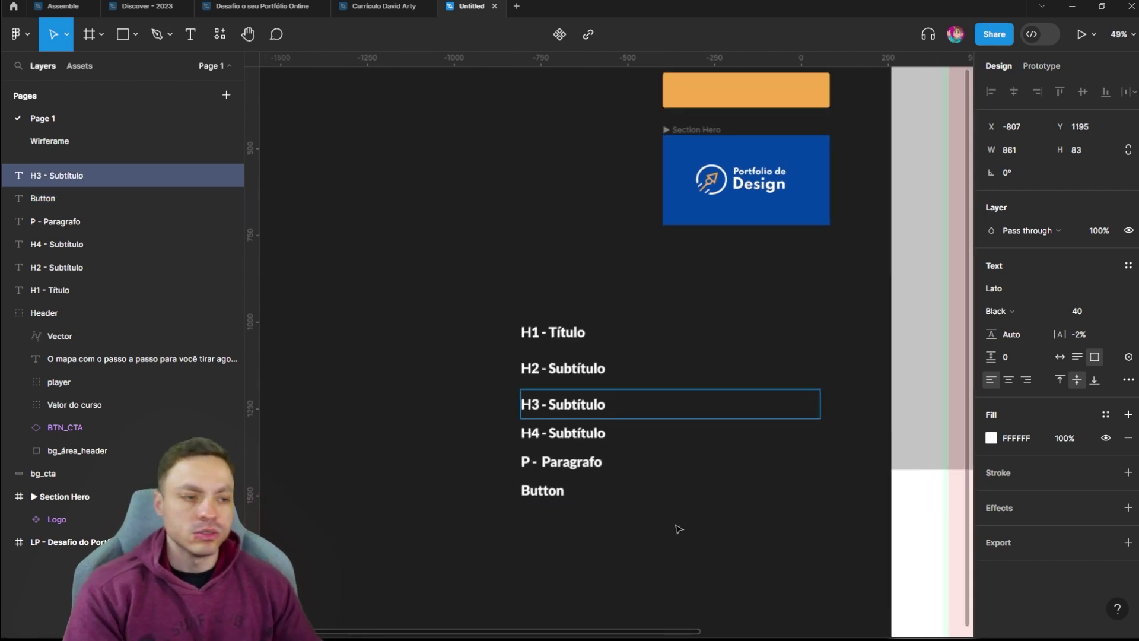
key("Escape")
left_click_drag(747, 514, 605, 473)
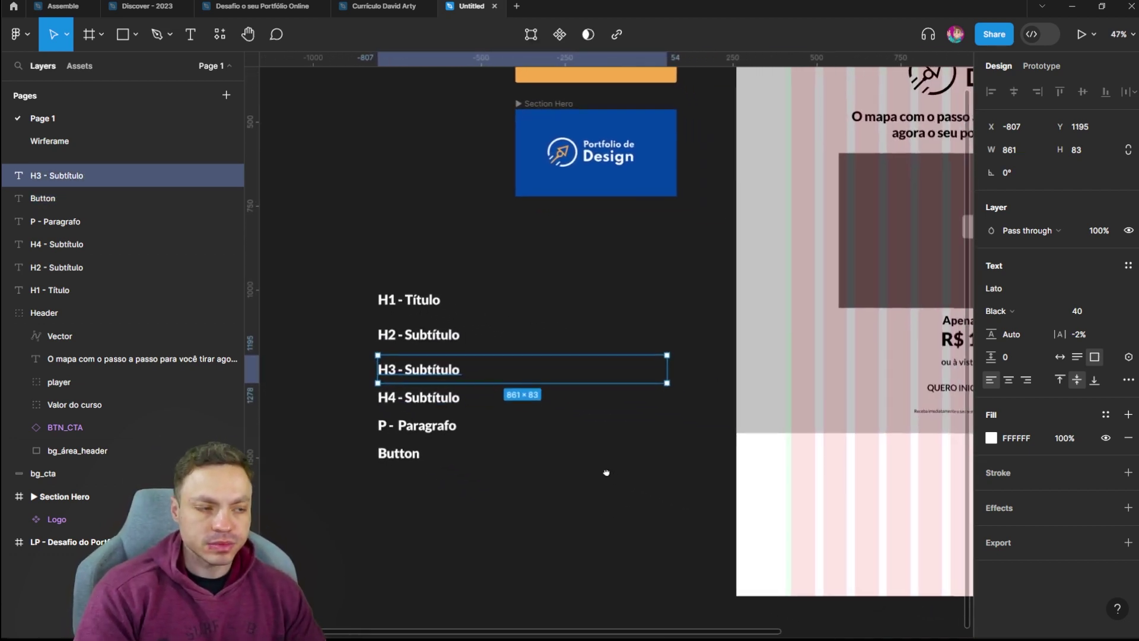
key("Tab")
key("Tab")
key("Tab")
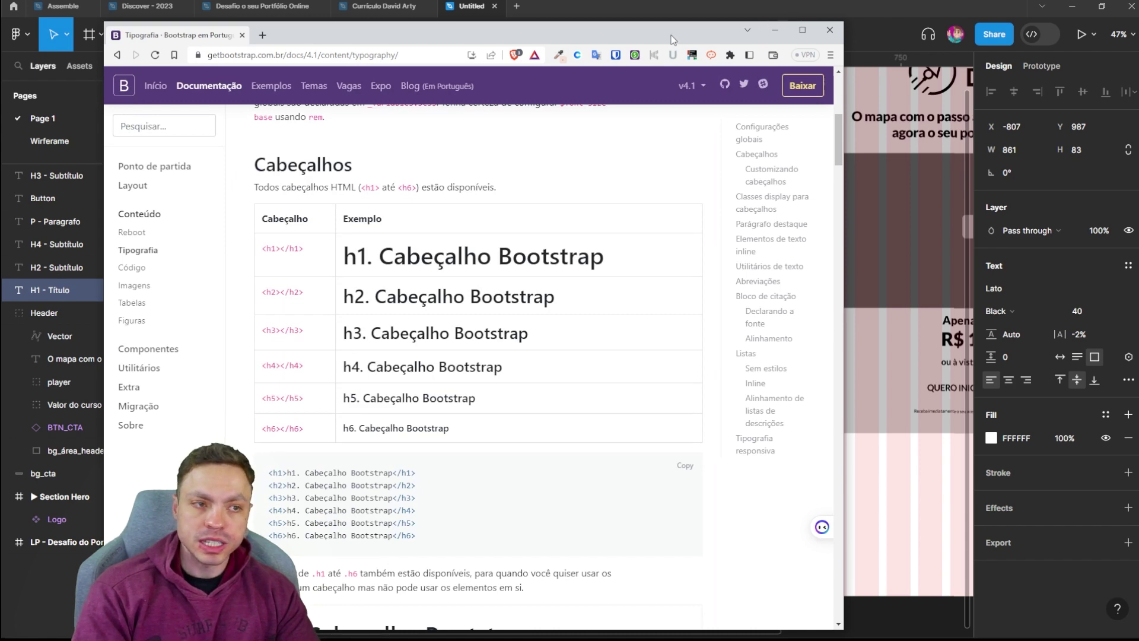
Leave the Bootstrap heading-size reference (h1 40px to h5 20px) and return to Figma.
key("alt+Tab")
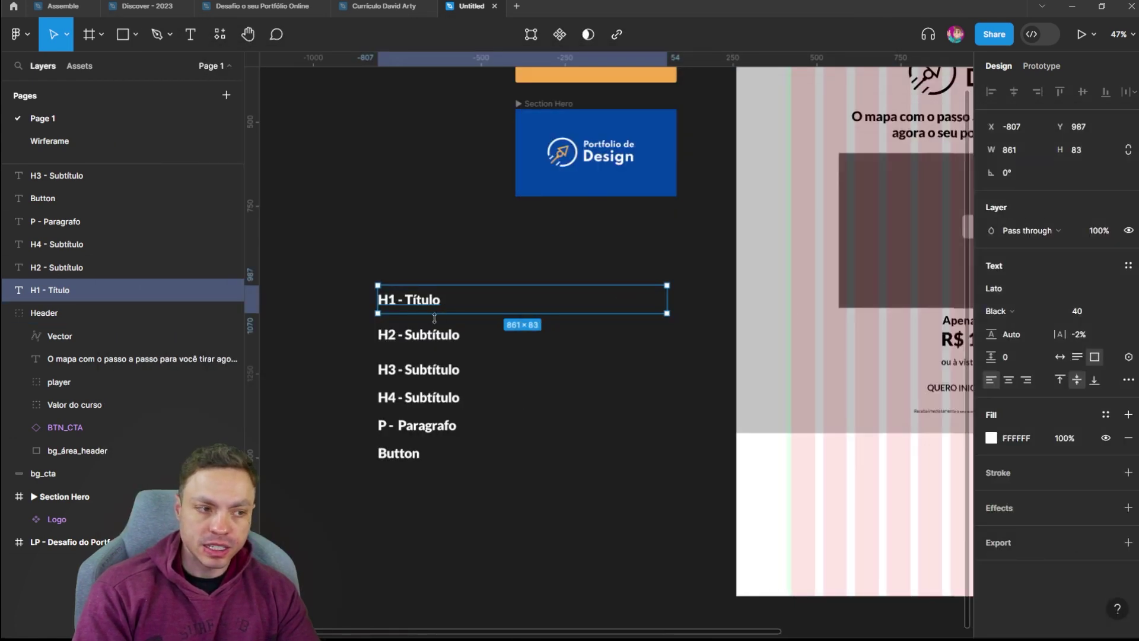
Set the H2 - Subtítulo text to font size 32.
left_click(472, 343)
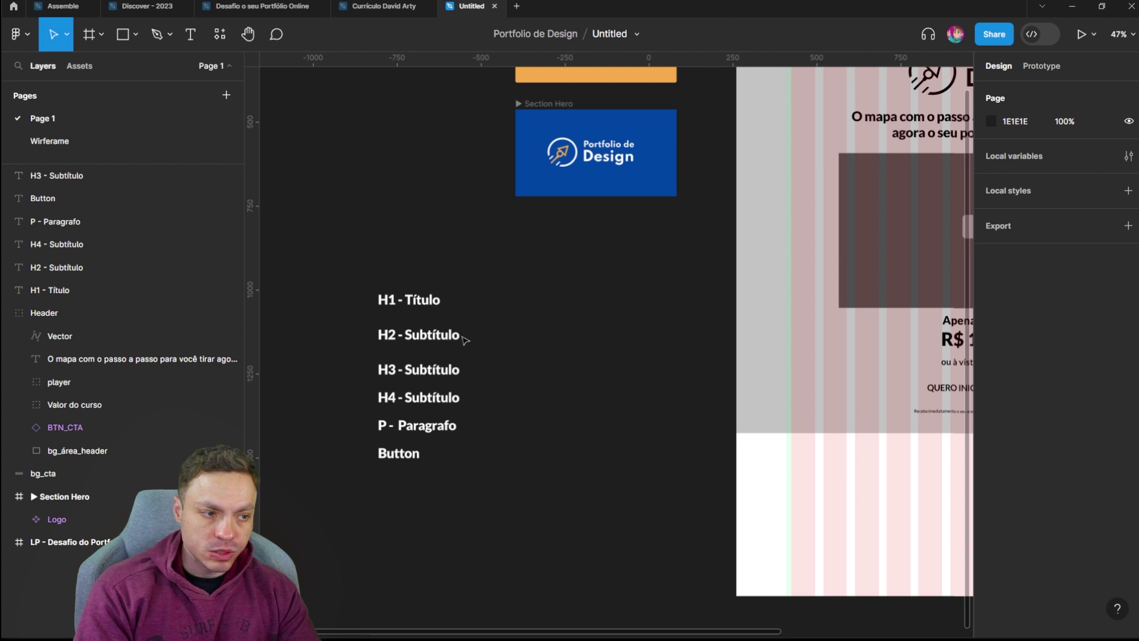
left_click(385, 335)
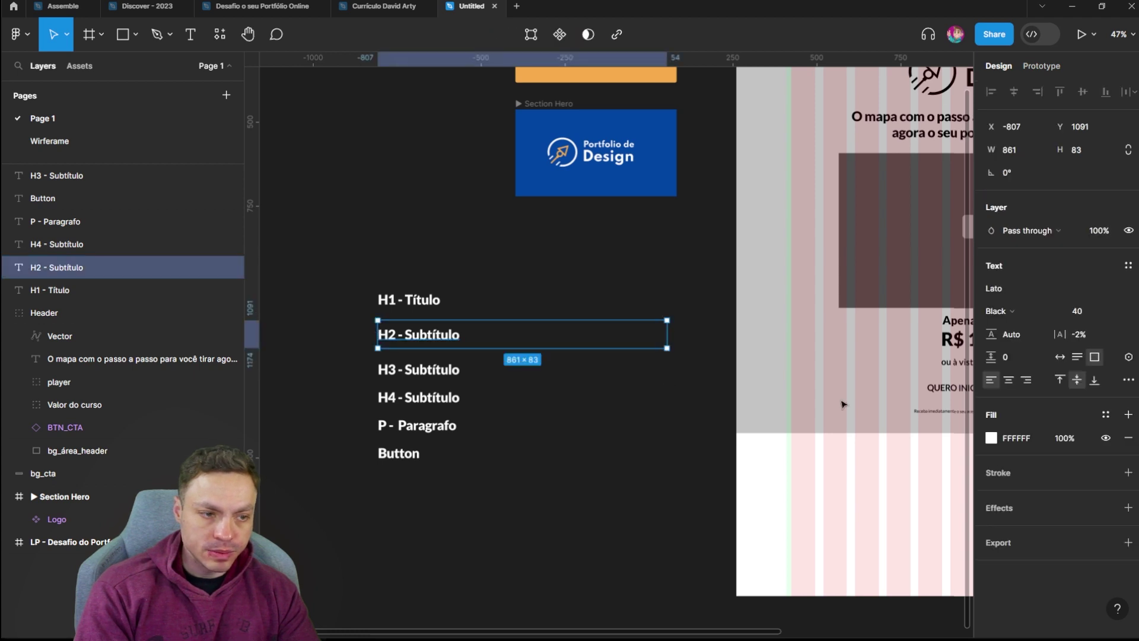
left_click(1119, 311)
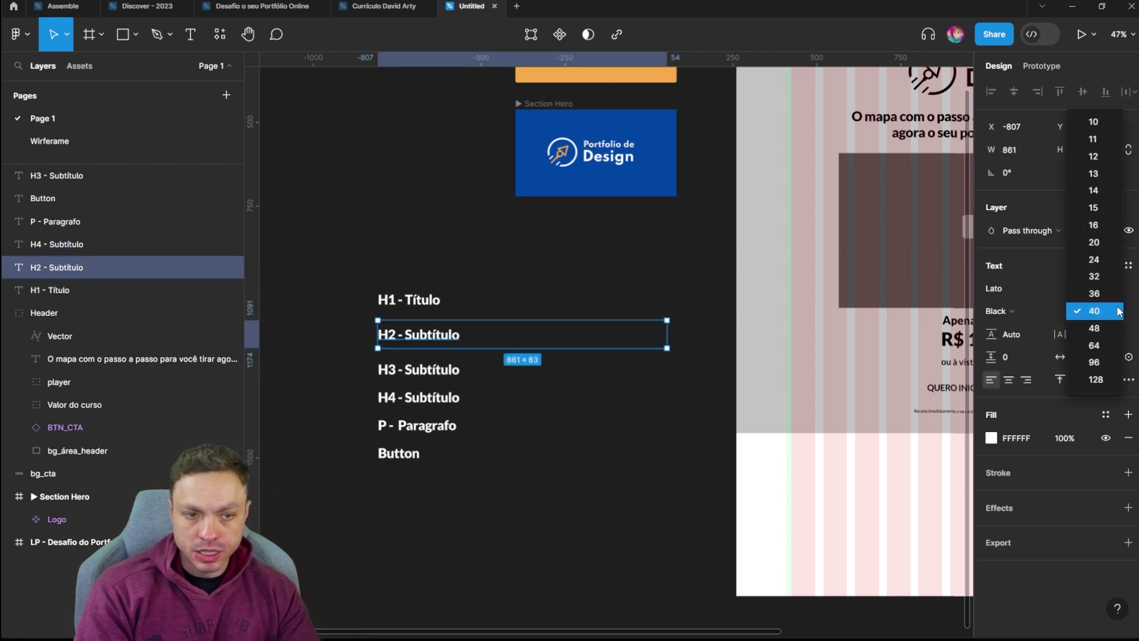
left_click(1101, 277)
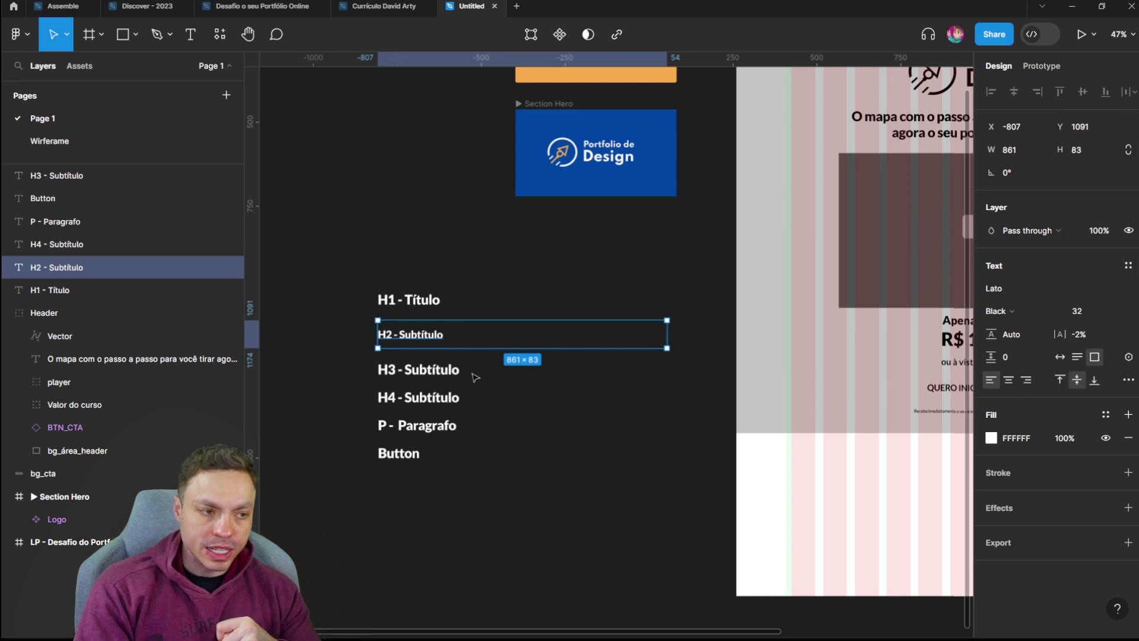
left_click(480, 376)
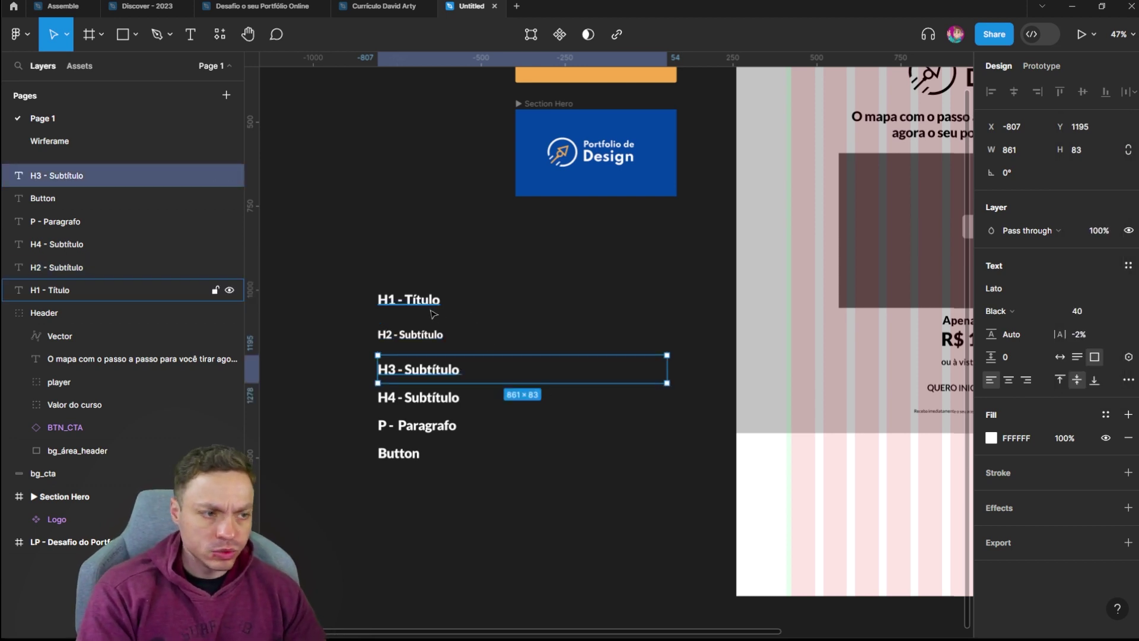
Duplicate H1 - Título into a copy placed above it.
left_click_drag(436, 315, 411, 273)
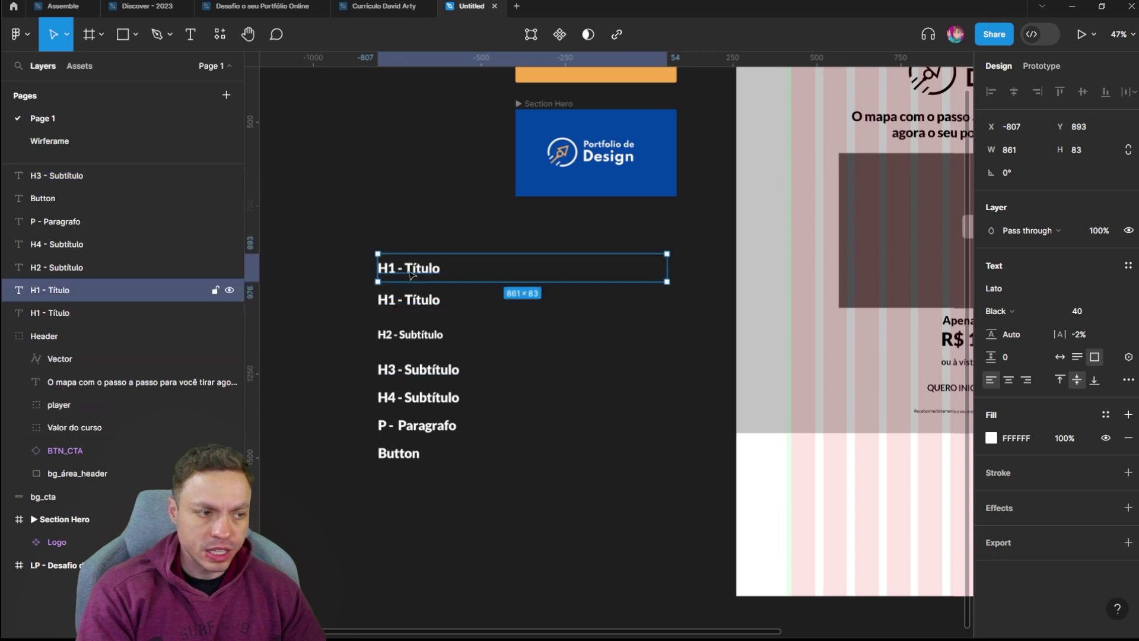
double_click(394, 270)
key("Escape")
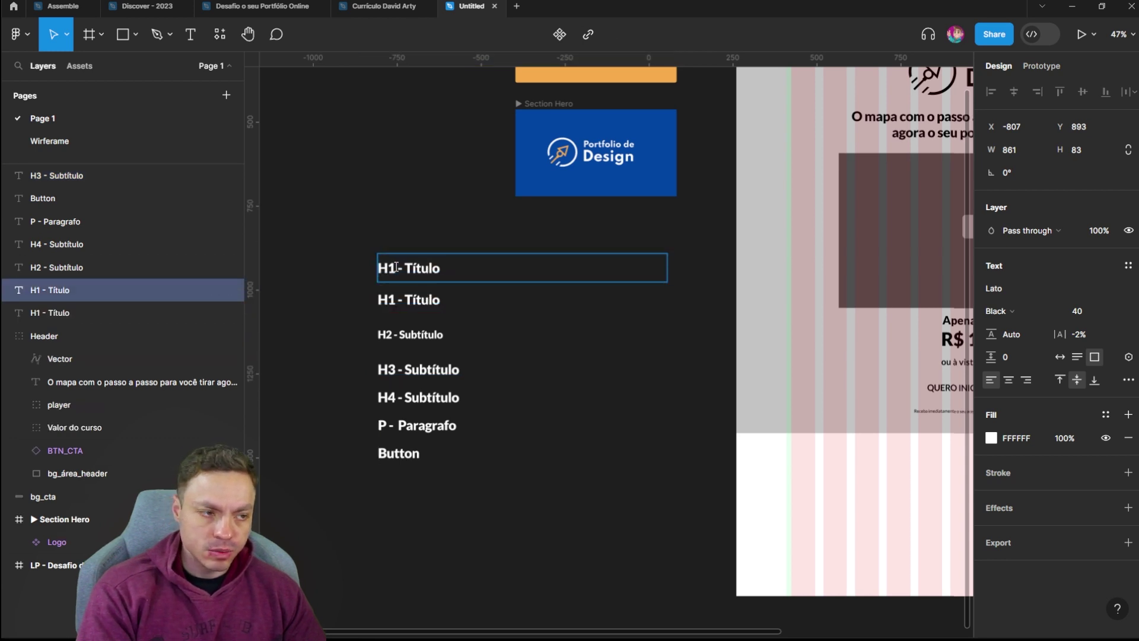
scroll(785, 376, "right", 5)
scroll(852, 386, "left", 5)
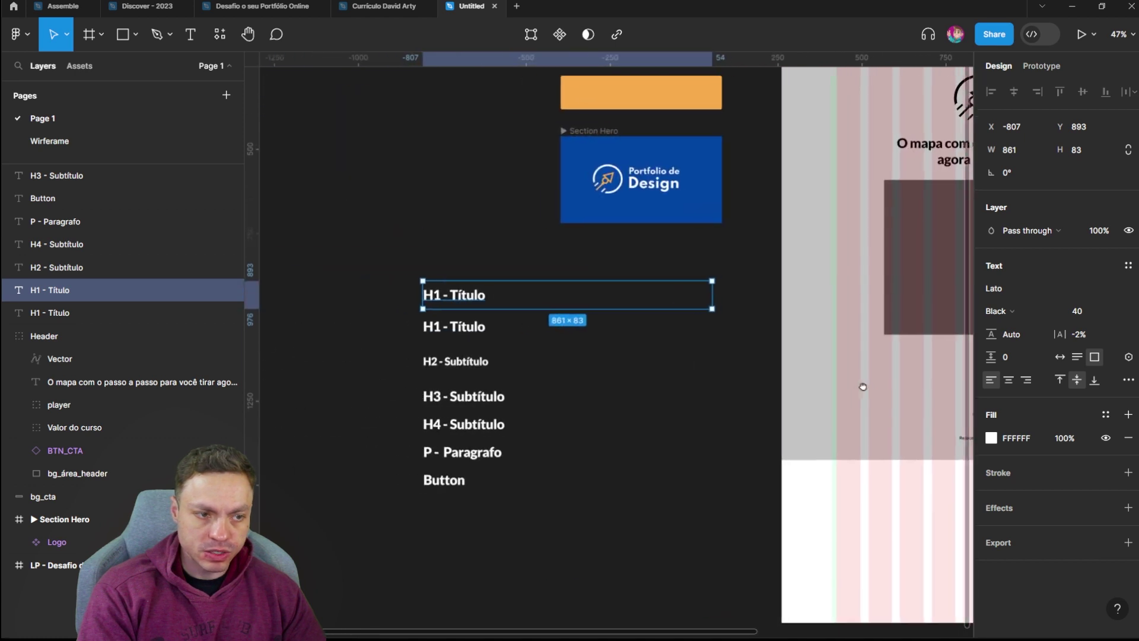
Prefix the copy with 'Super' so it reads 'Super H1 - Título'.
double_click(446, 300)
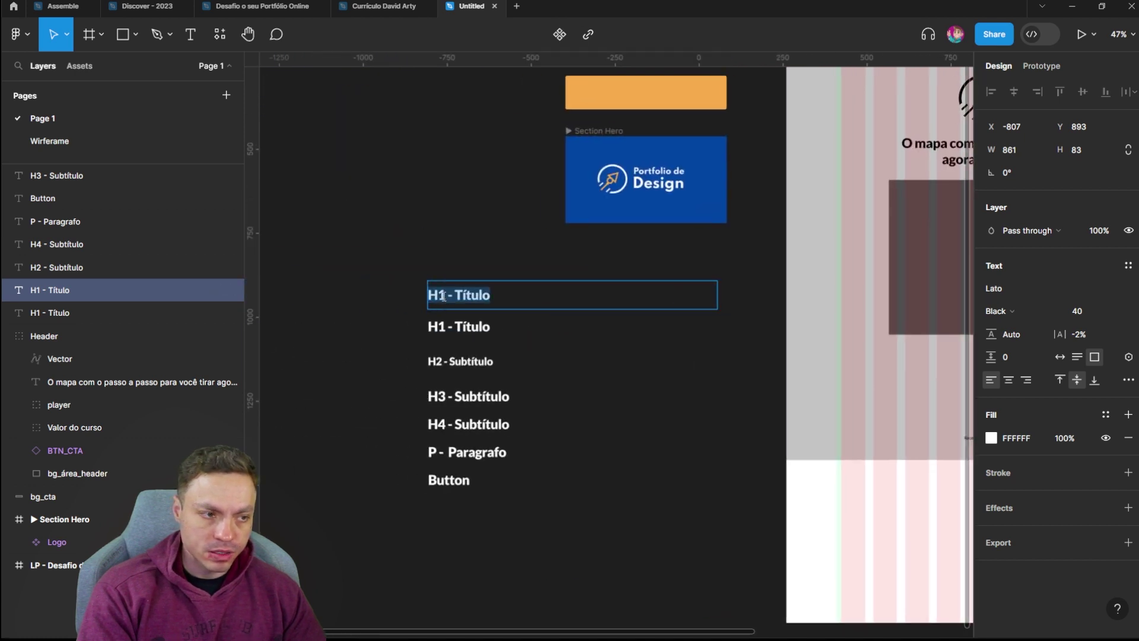
left_click(445, 296)
key("Right")
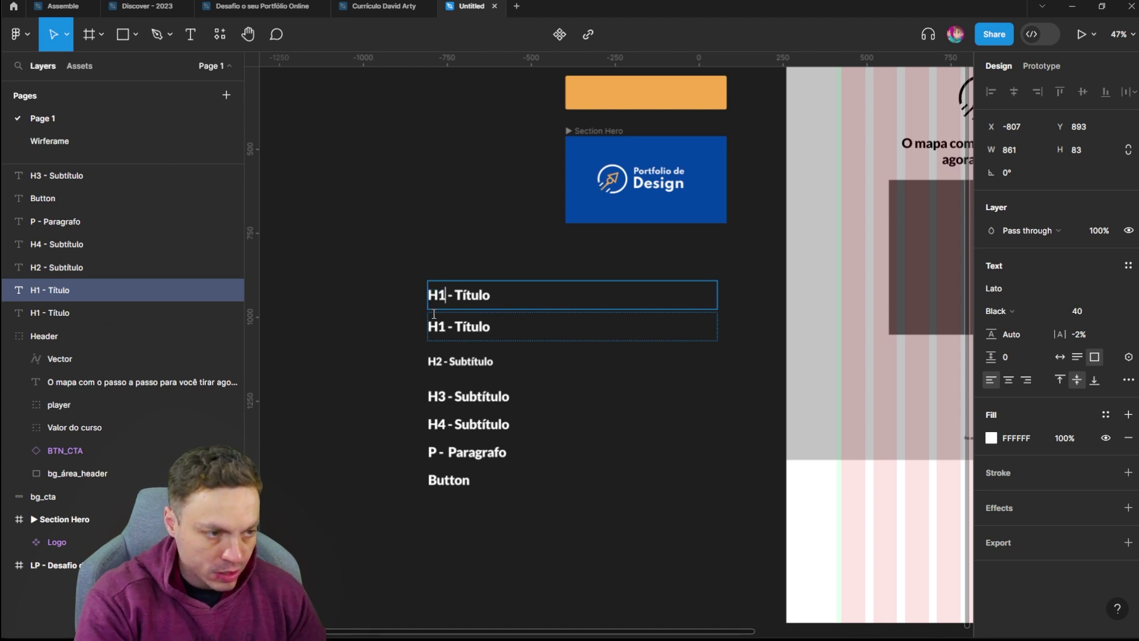
key("Left")
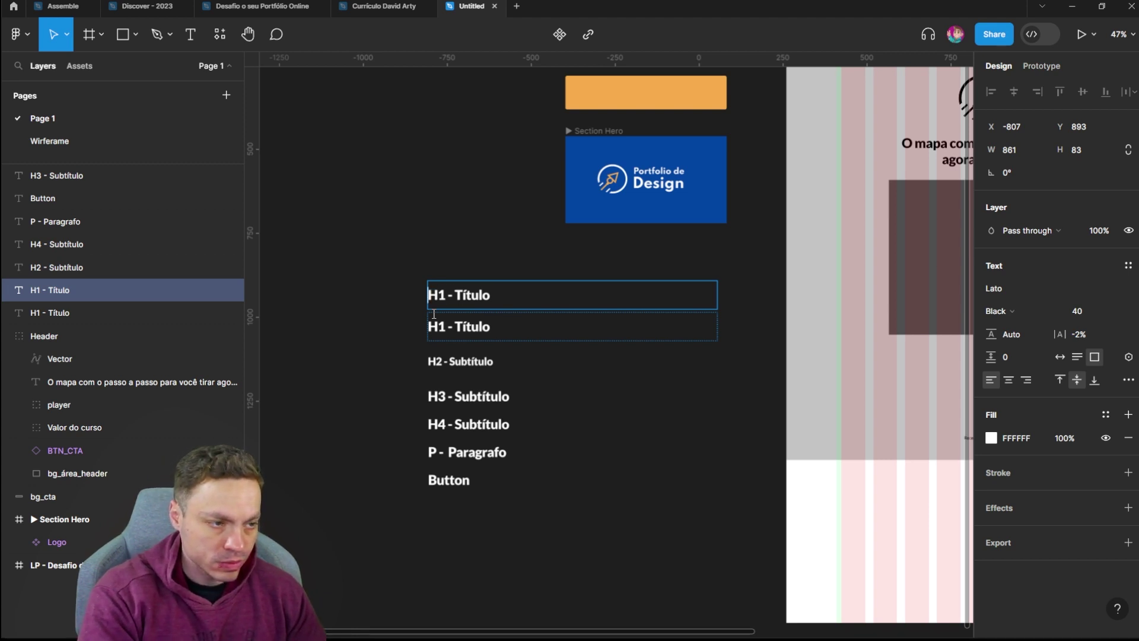
type("SUper")
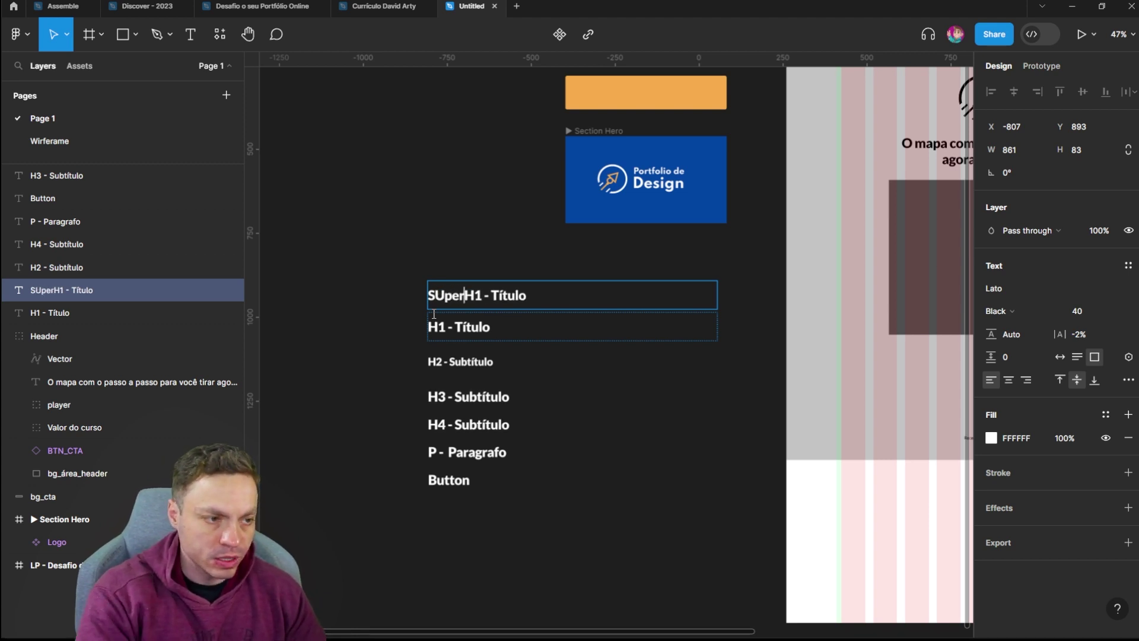
key("BackSpace")
type("u")
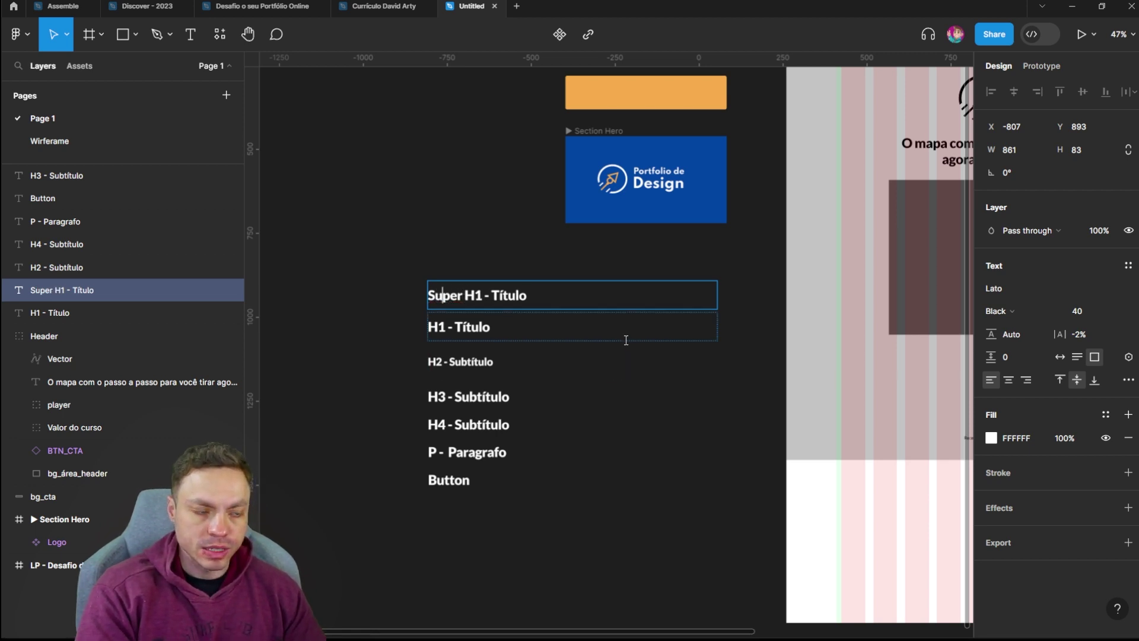
left_click(617, 385)
key("Escape")
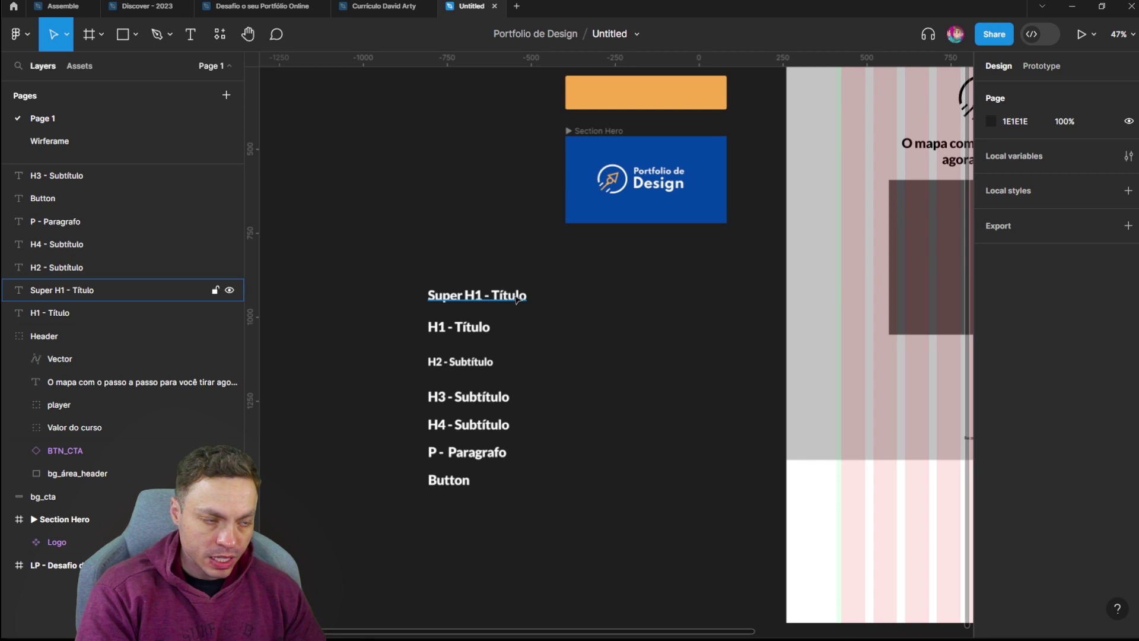
left_click(506, 302)
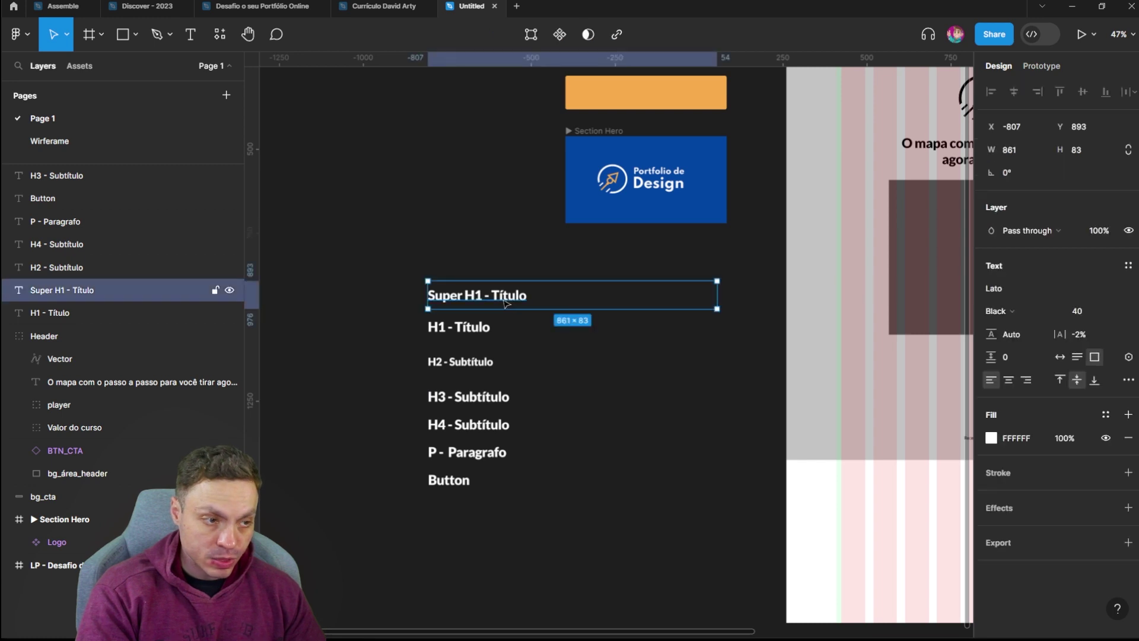
Set the Super H1 - Título text to font size 56.
left_click(1117, 314)
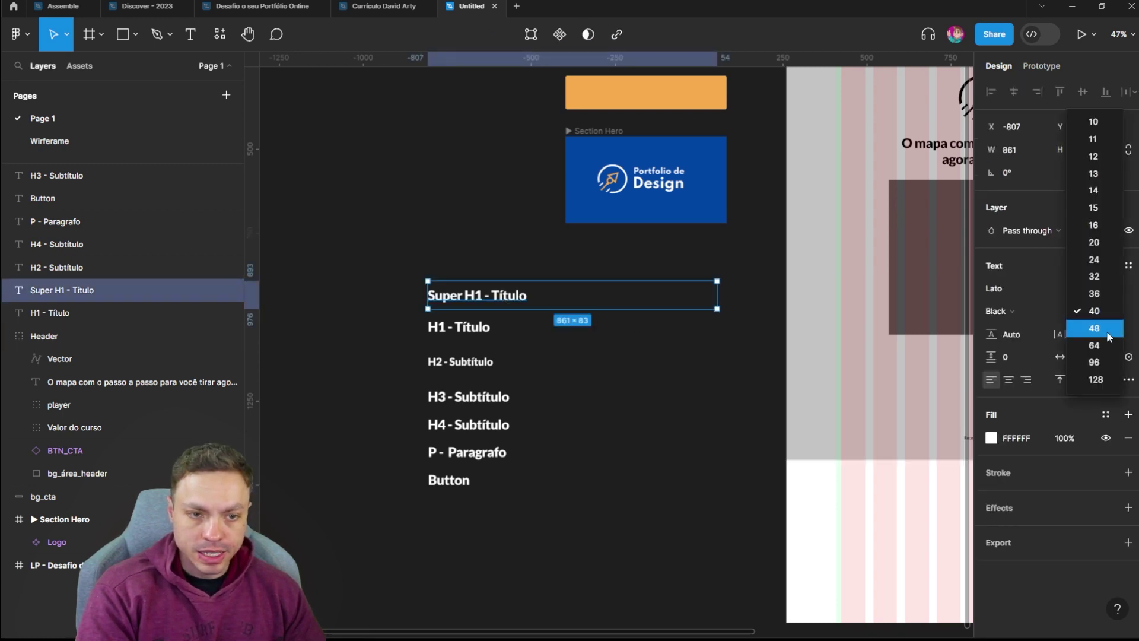
left_click(1105, 329)
left_click(1080, 311)
type("56")
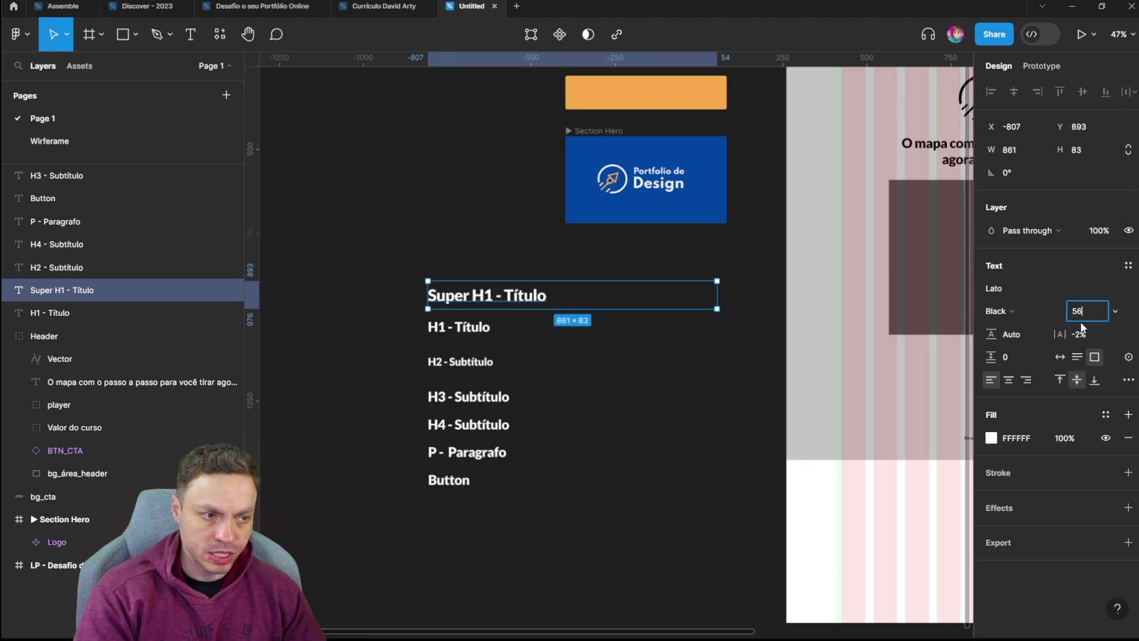
key("Return")
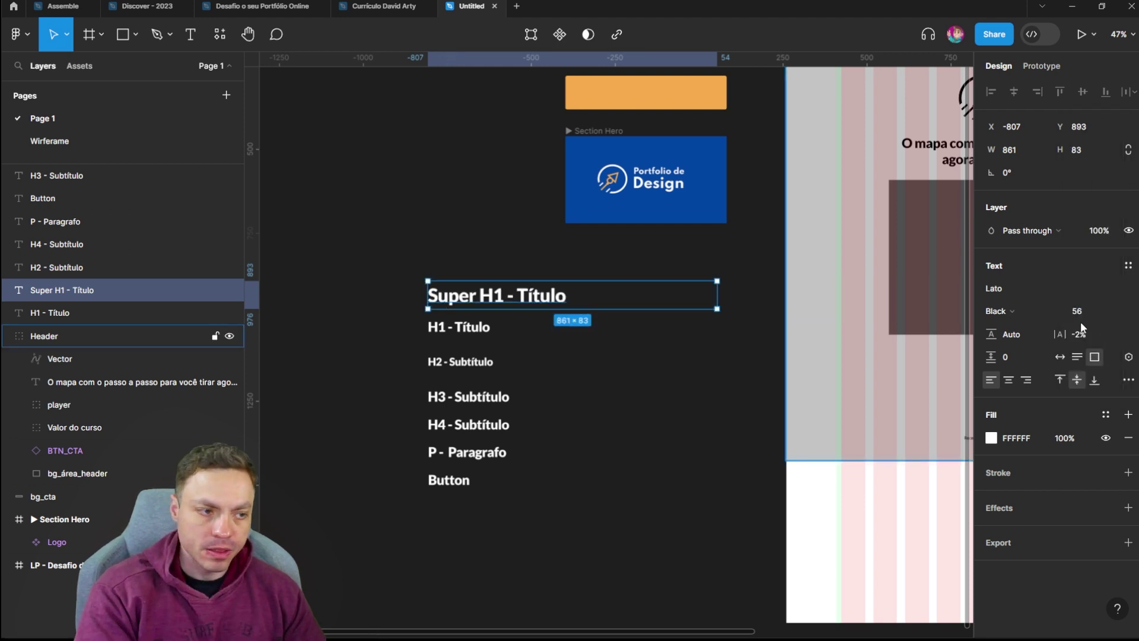
left_click(605, 357)
left_click_drag(604, 358, 526, 308)
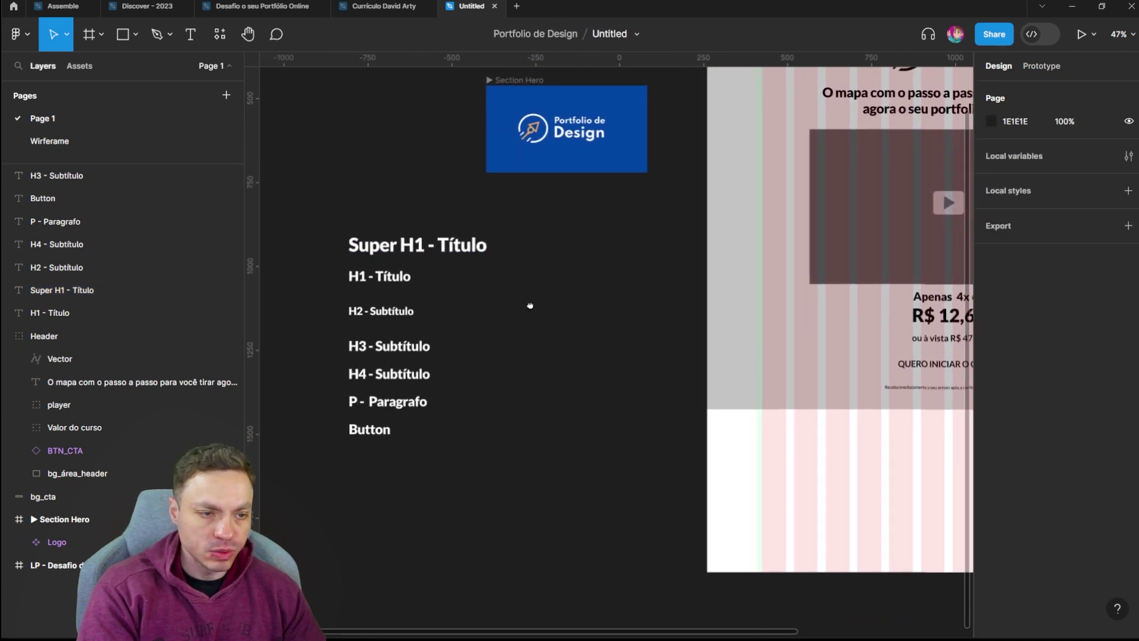
Set the H3 - Subtítulo text to font size 24.
left_click(419, 278)
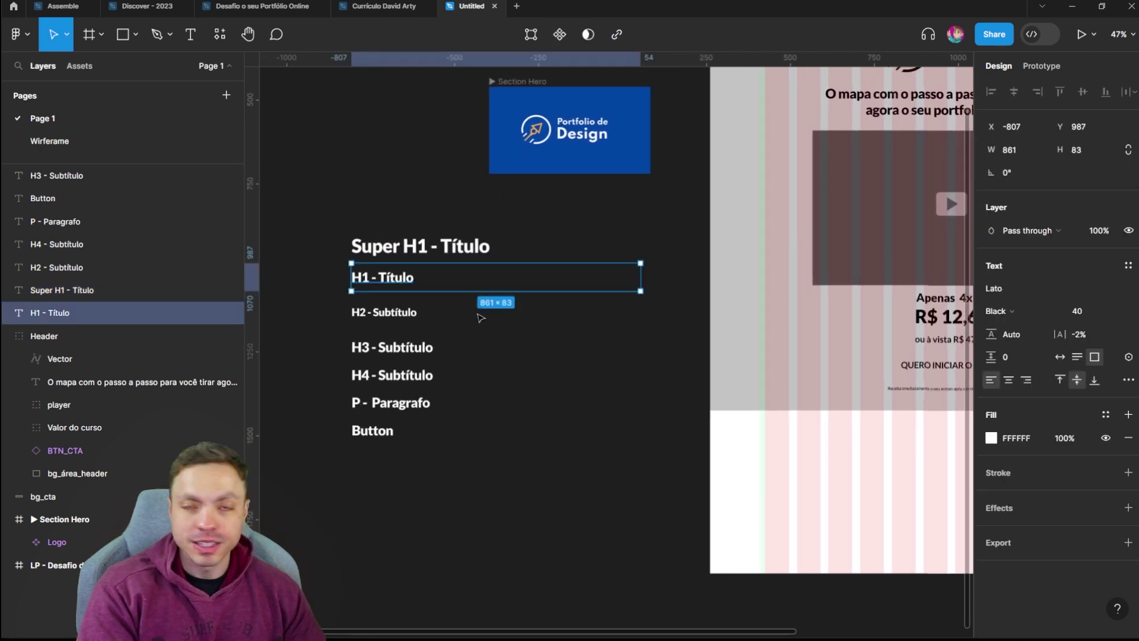
left_click(422, 348)
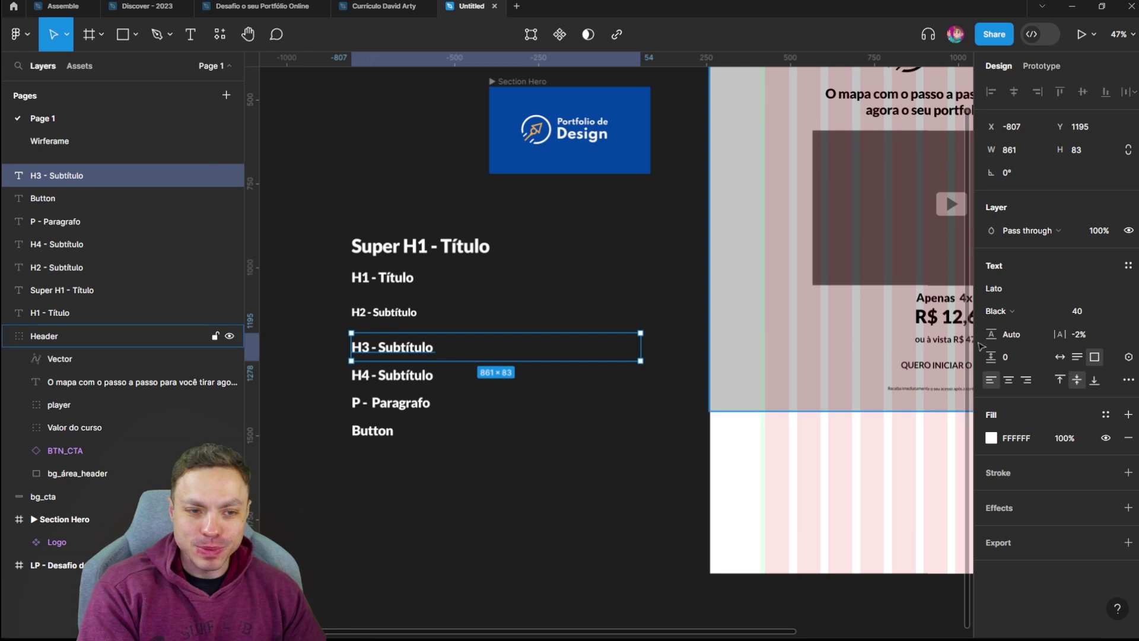
left_click(1118, 312)
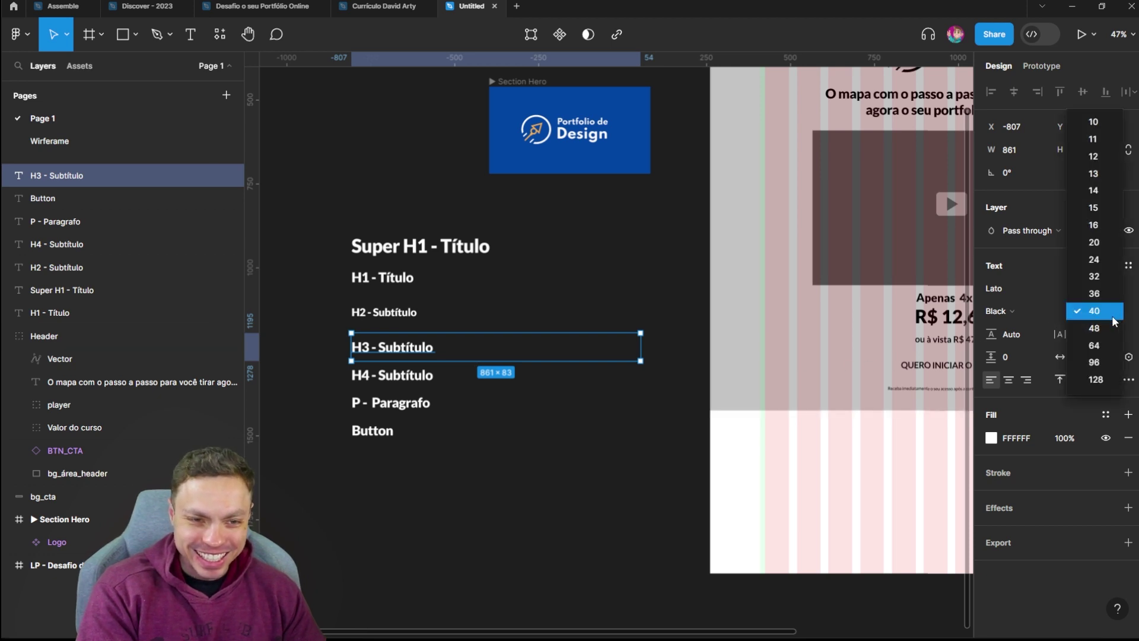
left_click(1103, 269)
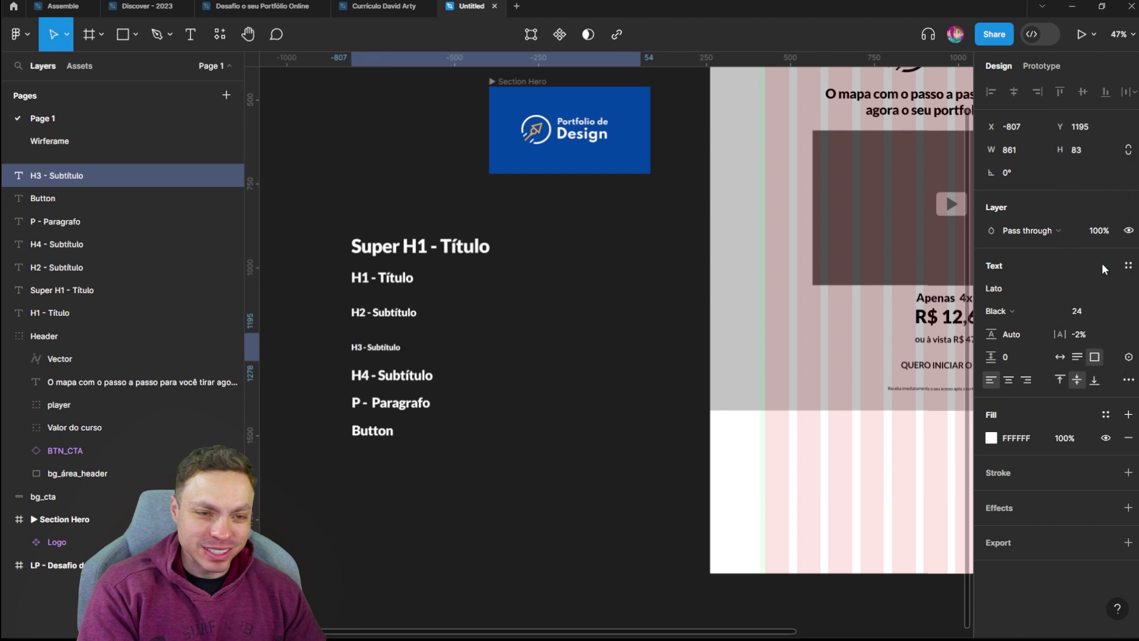
Set the H4 - Subtítulo text to font size 20.
left_click(438, 378)
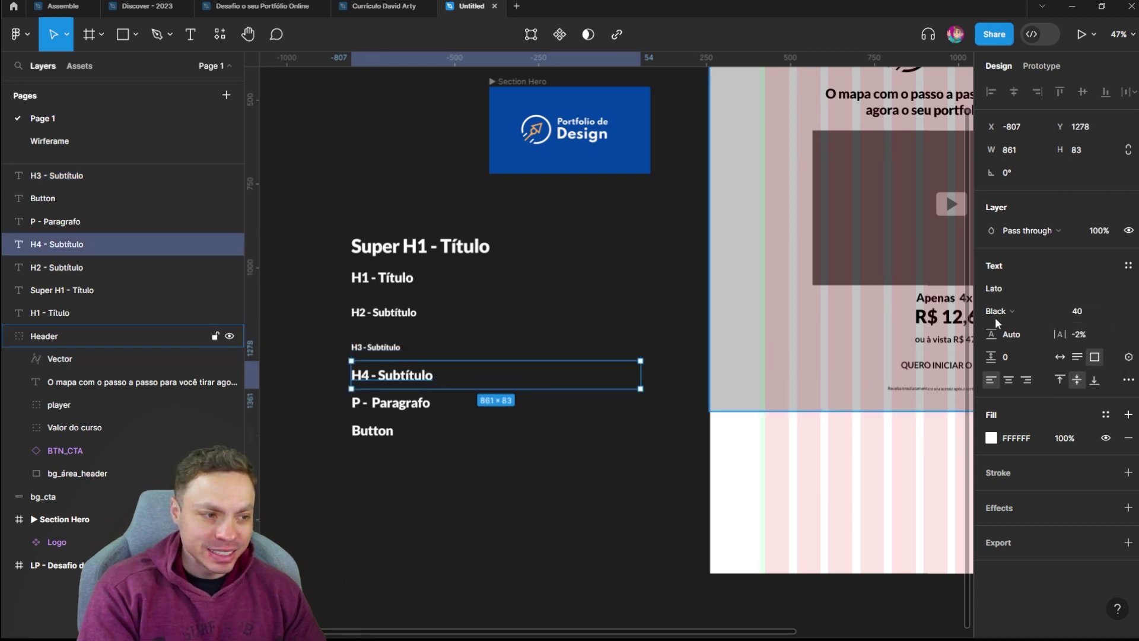
left_click(412, 316)
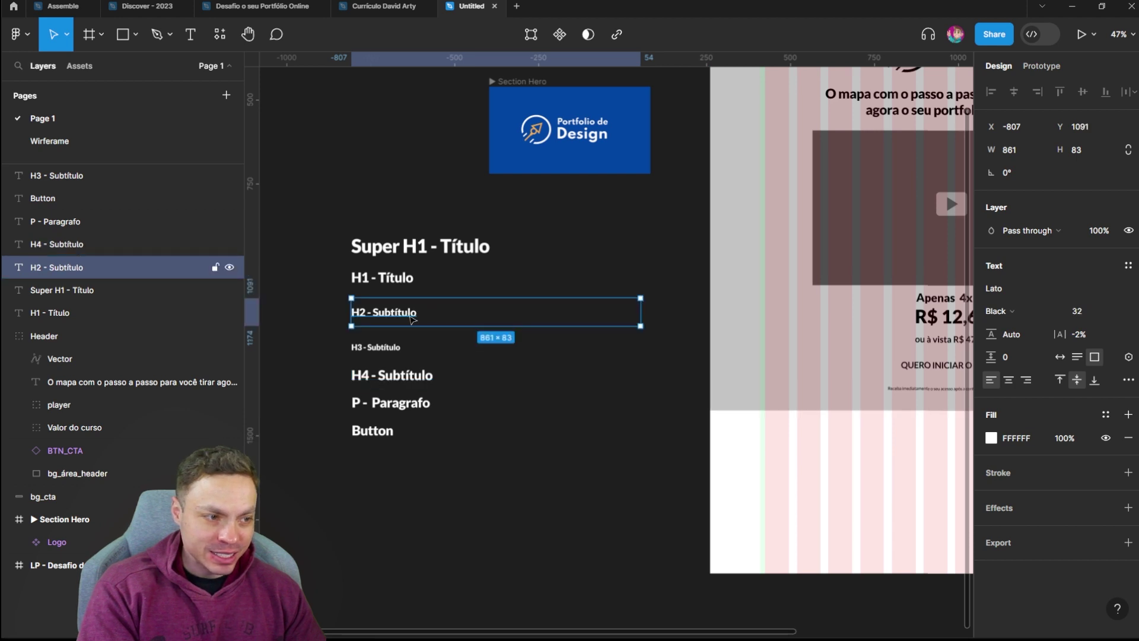
left_click(385, 347)
left_click(401, 377)
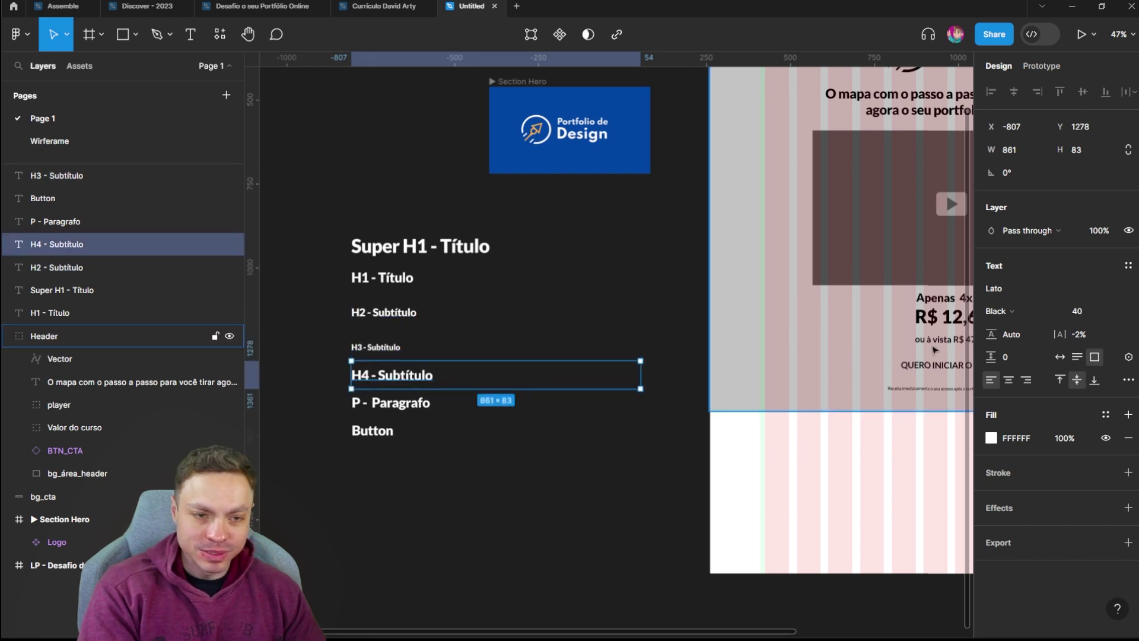
left_click(1115, 315)
left_click(1037, 308)
left_click(1090, 313)
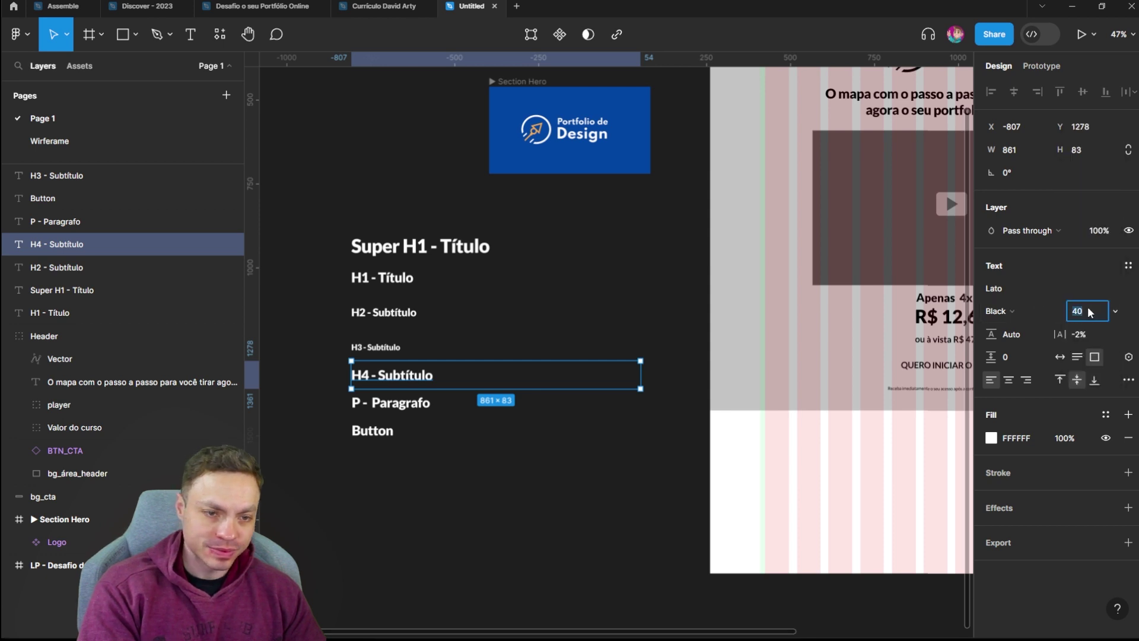
type("20")
key("Return")
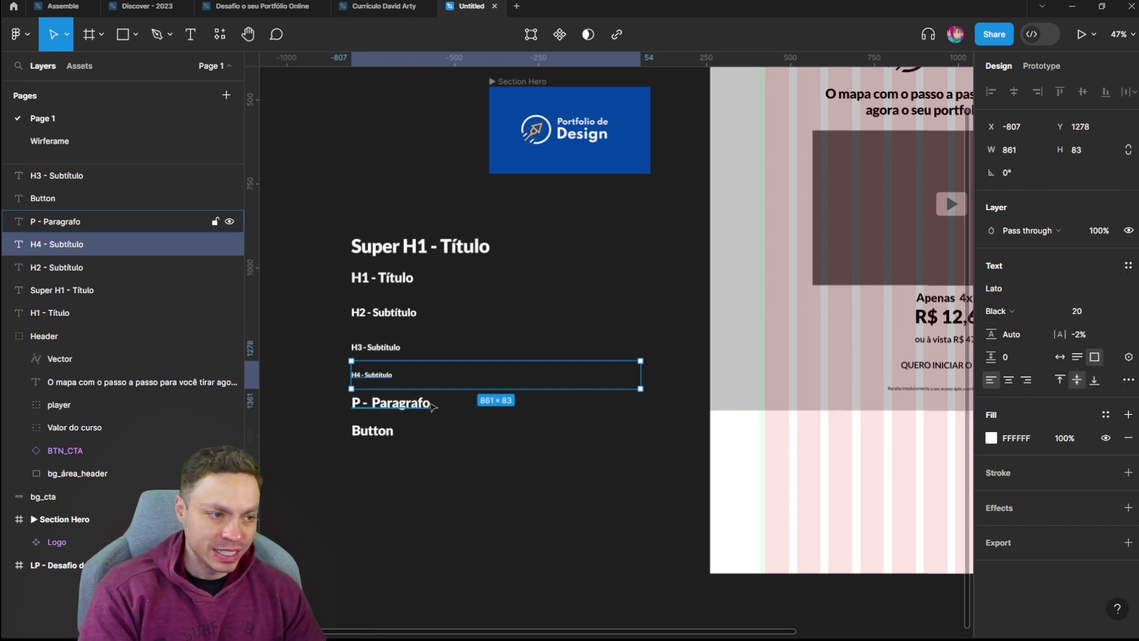
Set the P - Paragrafo text to font size 16.
left_click(432, 407)
left_click(1074, 311)
type("1")
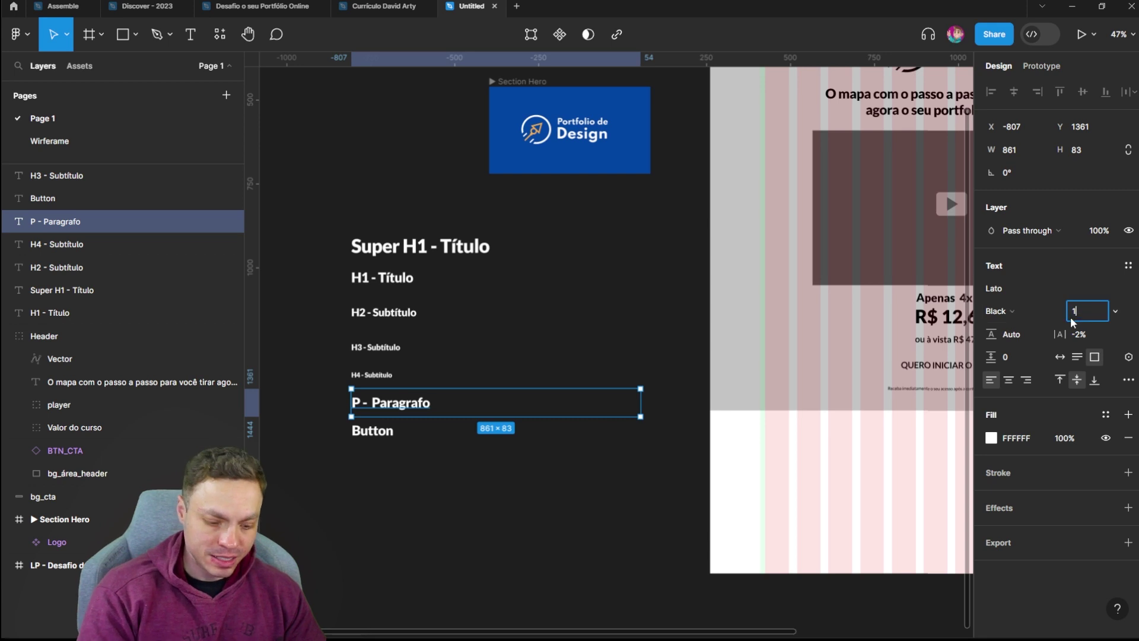
type("6")
key("Return")
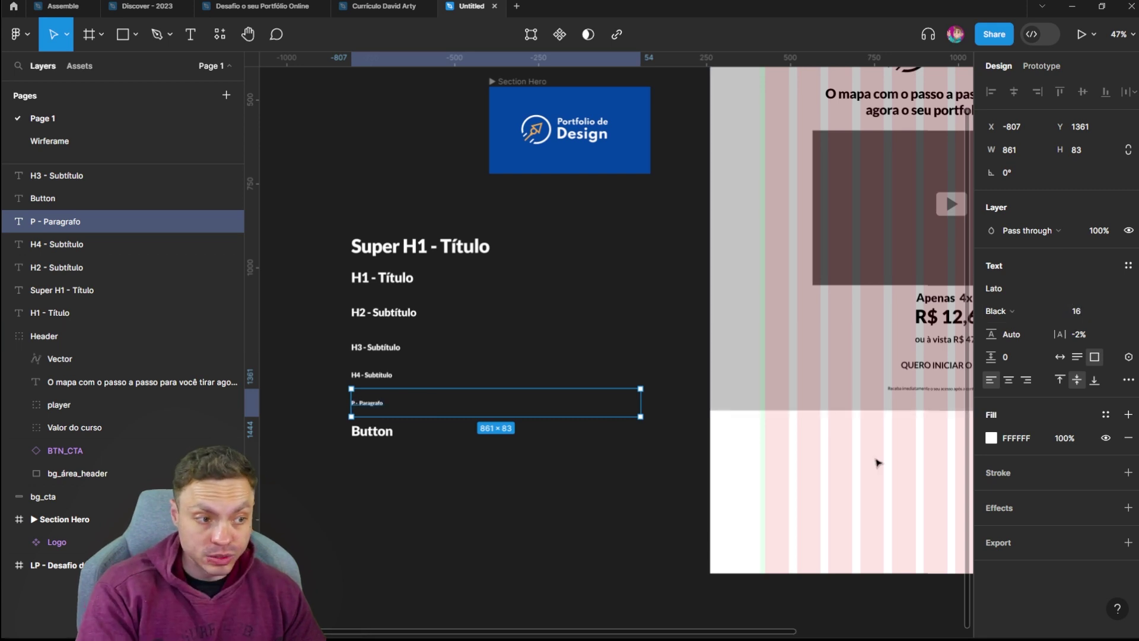
left_click(421, 454)
left_click(382, 402)
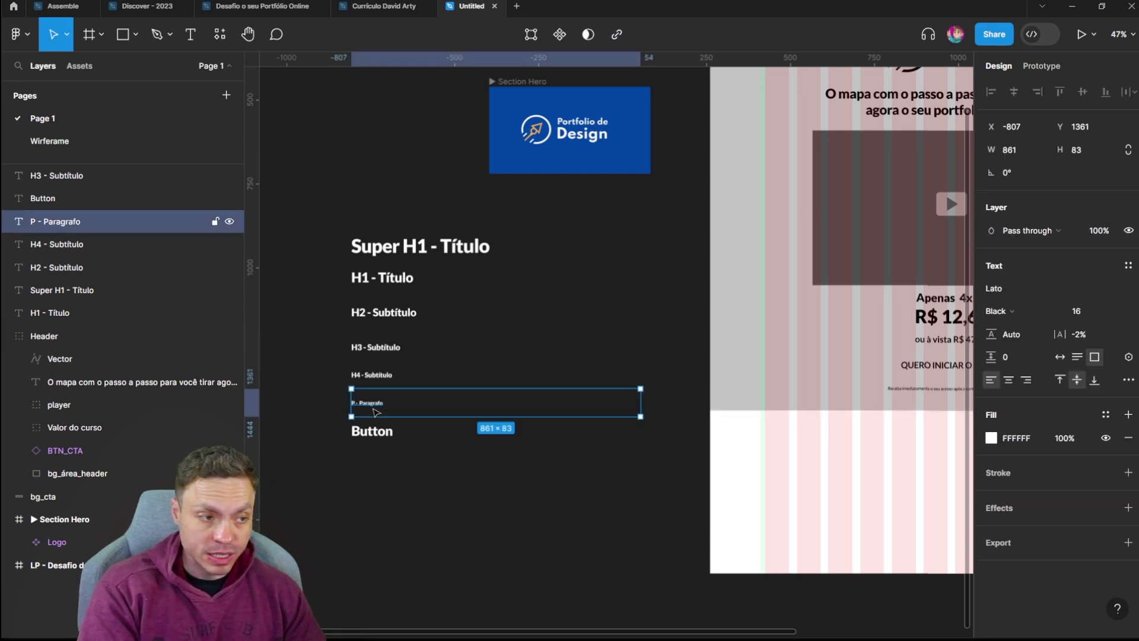
Multi-select all sample lines from Super H1 to P and edit their letter spacing.
left_click(419, 248, "shift")
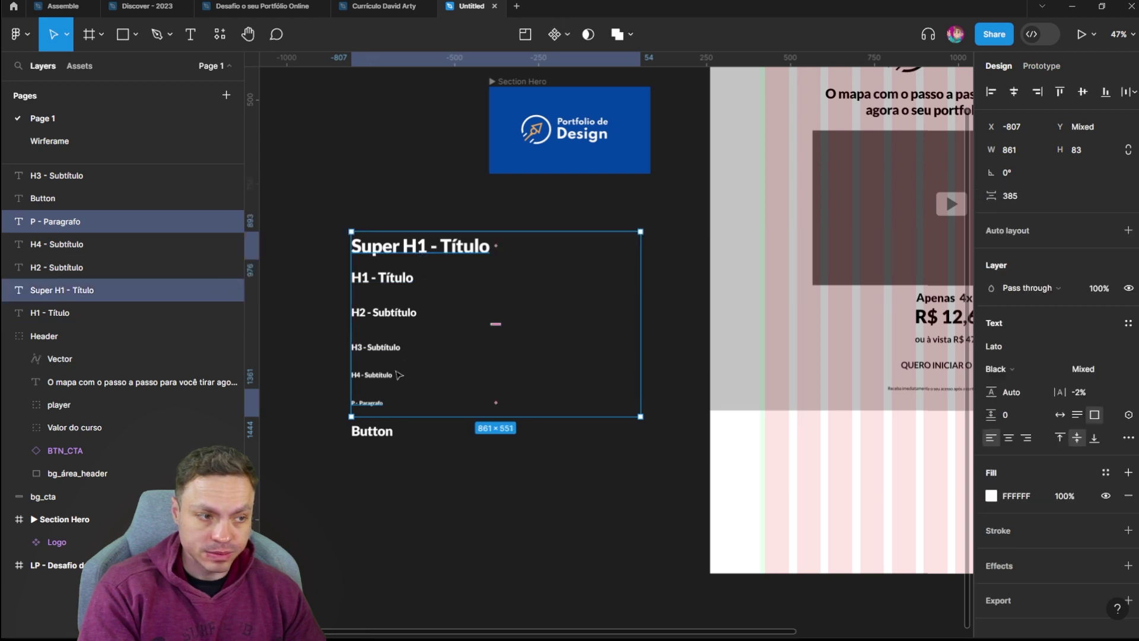
left_click(373, 375, "shift")
left_click(377, 347, "shift")
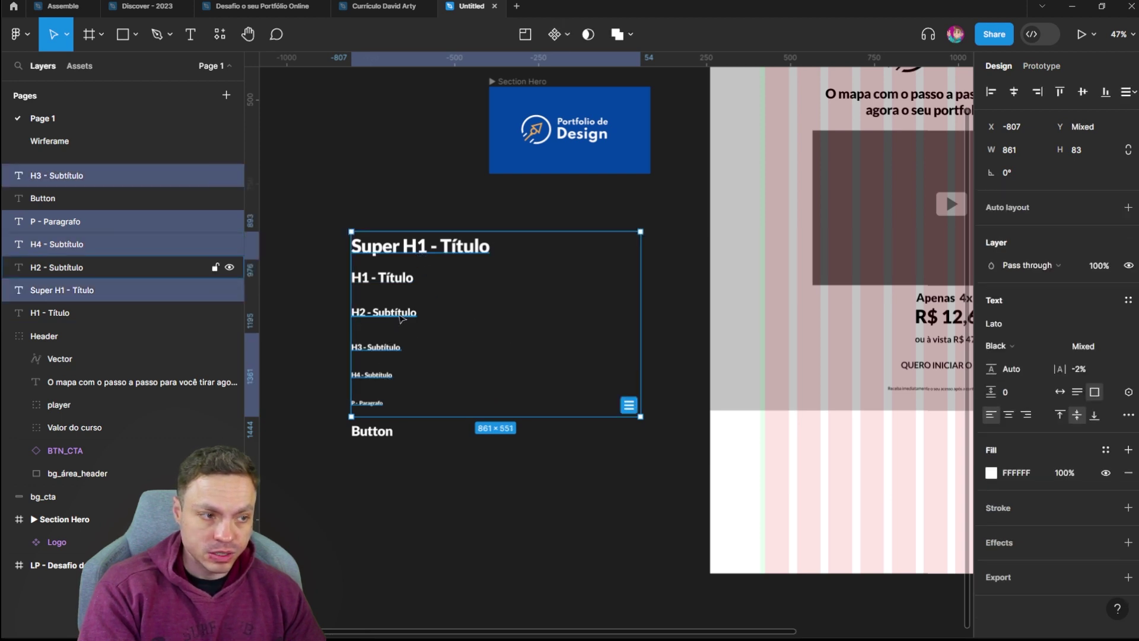
left_click(391, 312, "shift")
left_click(401, 290, "shift")
left_click(1078, 370)
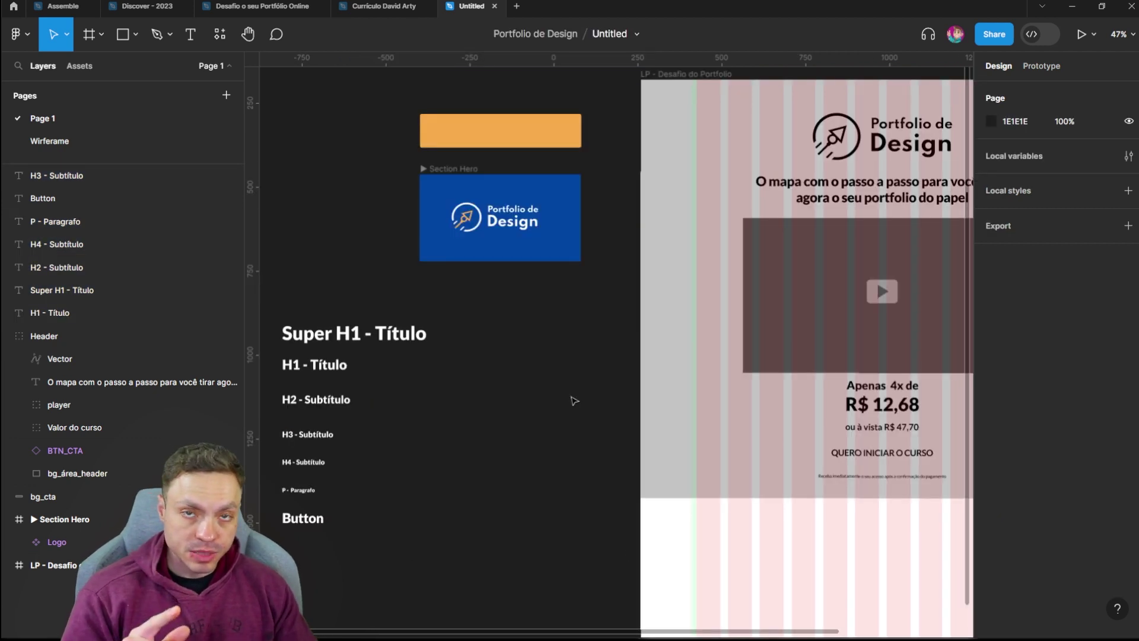
left_click_drag(407, 396, 557, 366)
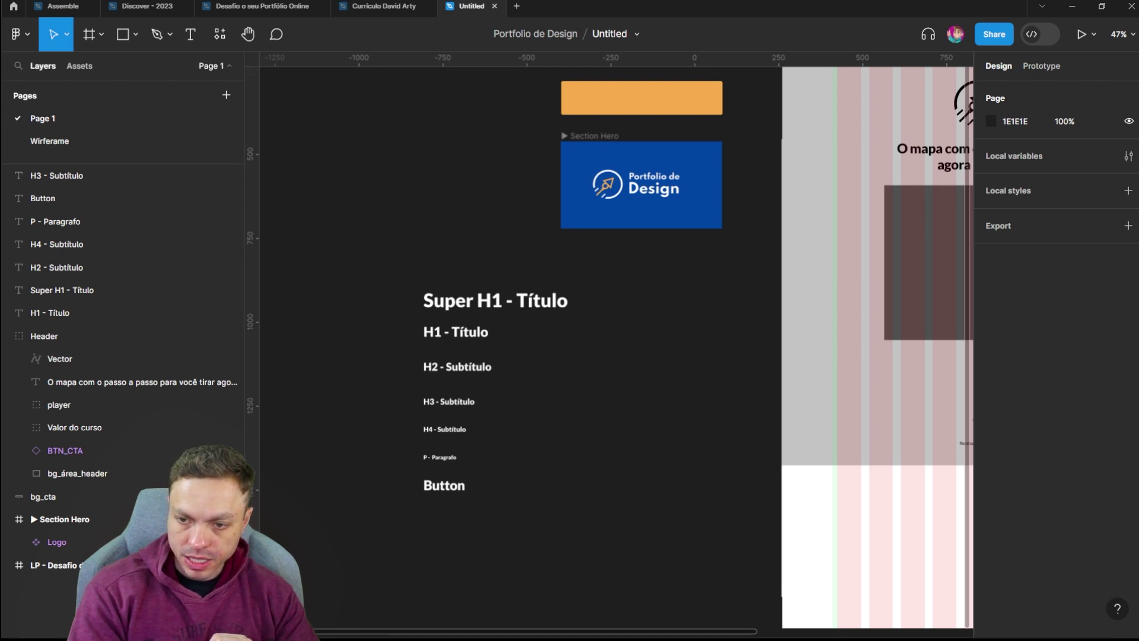
key("alt+Tab")
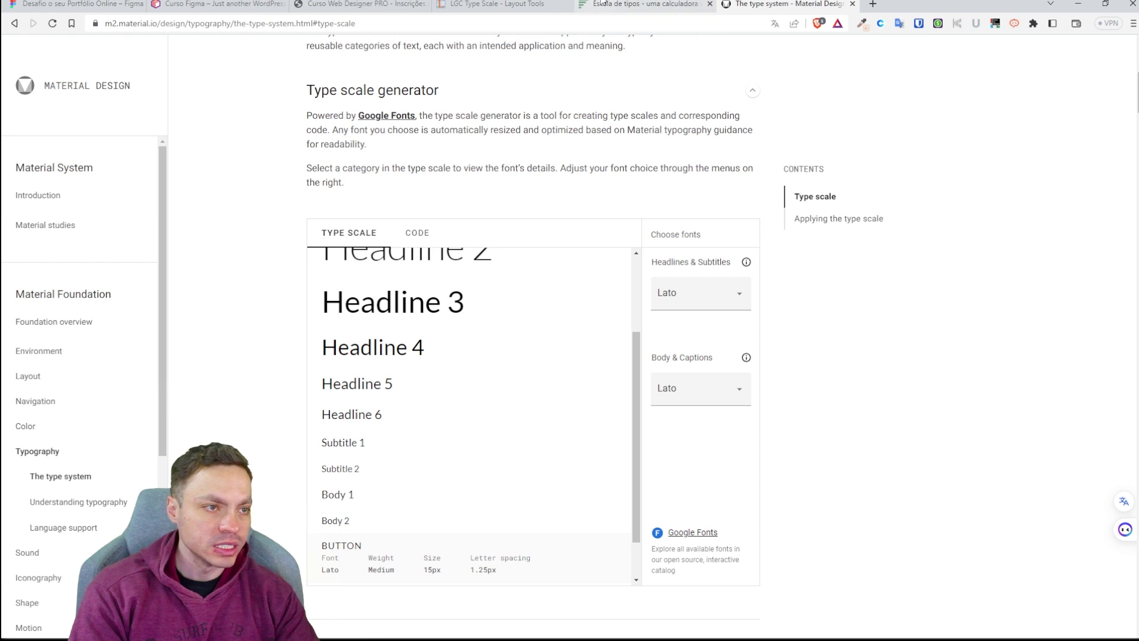
Switch typescale.com to the 1.250 – Terça maior ratio, then reselect H1 - Título in Figma.
left_click(601, 3)
left_click(141, 171)
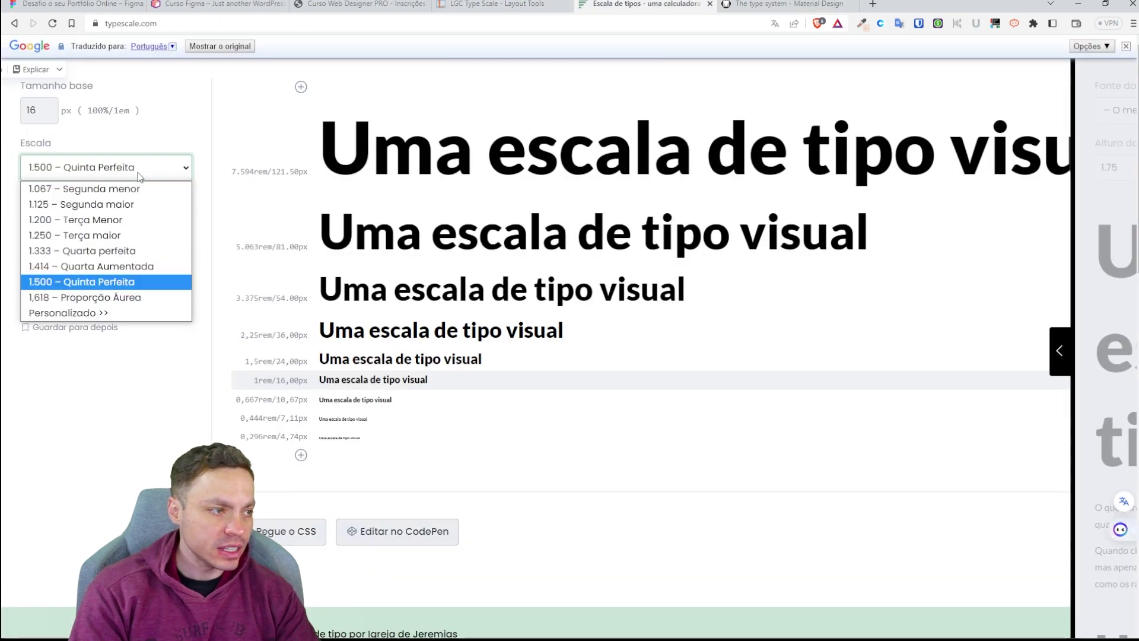
left_click(118, 237)
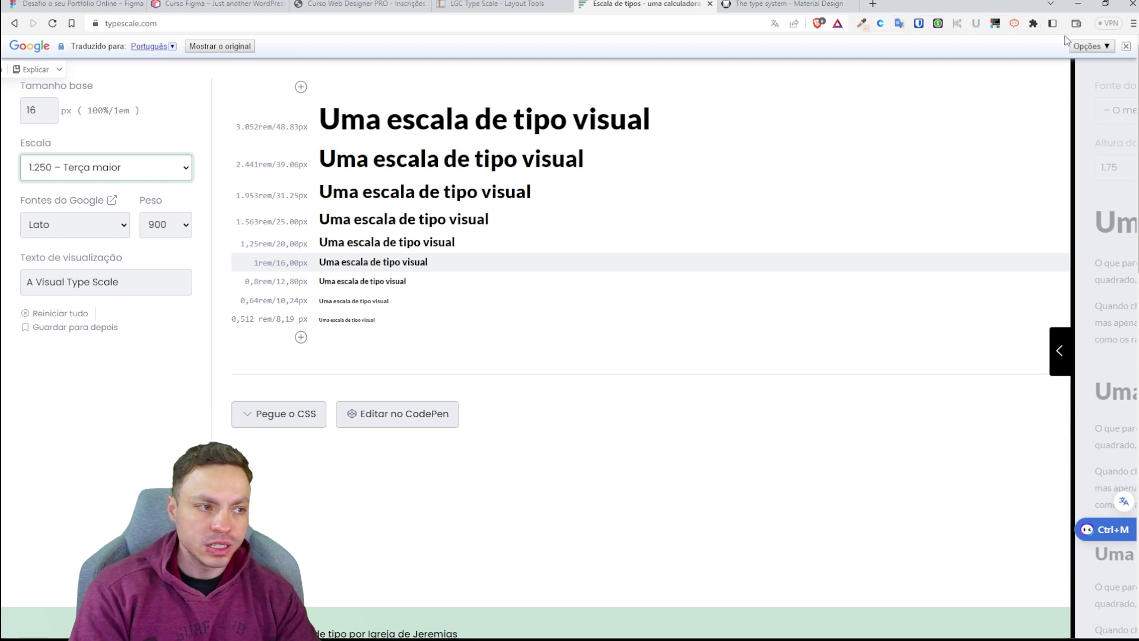
left_click(1078, 7)
left_click(486, 344)
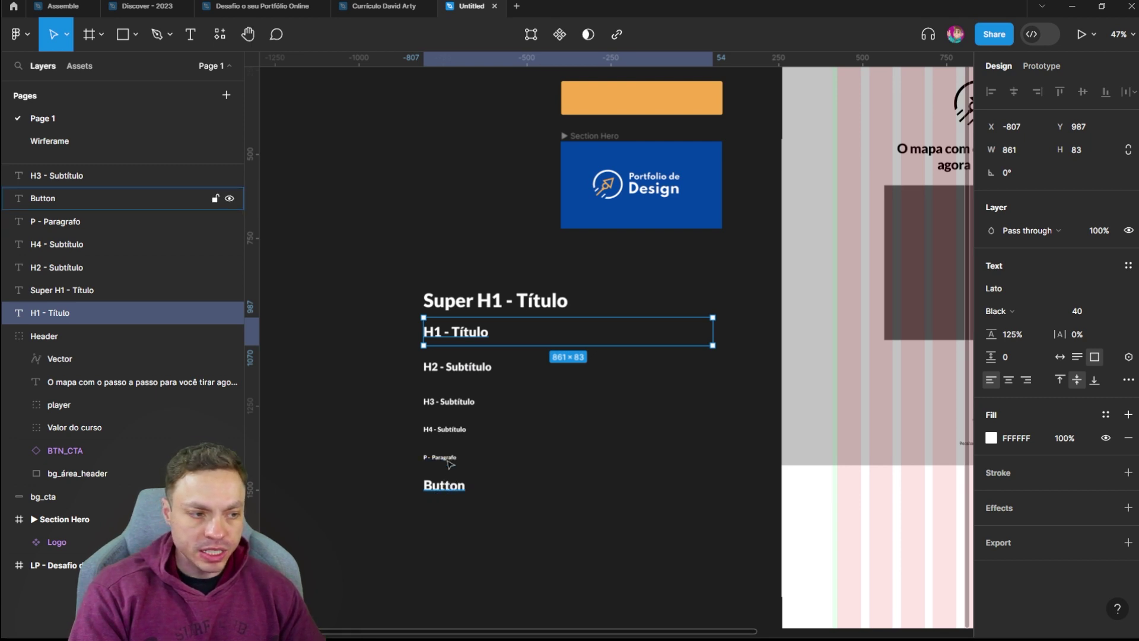
Give all seven sample lines, Super H1 through Button, Lato Black with 125% line height.
left_click(446, 458)
left_click(450, 428, "shift")
left_click(460, 404, "shift")
left_click(456, 366, "shift")
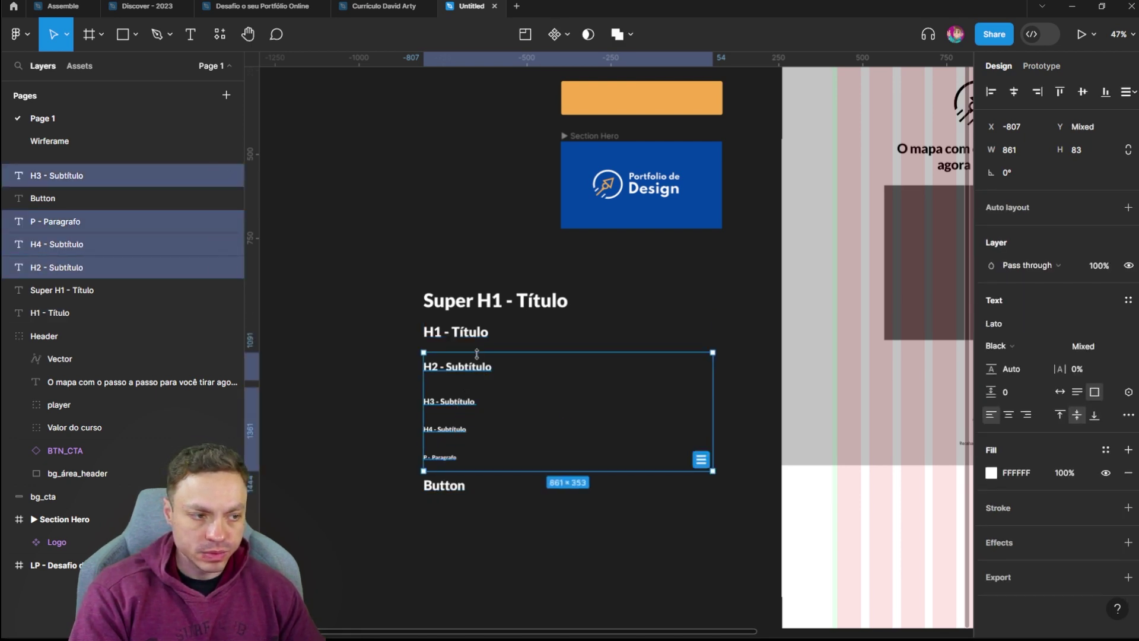
left_click(455, 331, "shift")
left_click(443, 485, "shift")
left_click(503, 302, "shift")
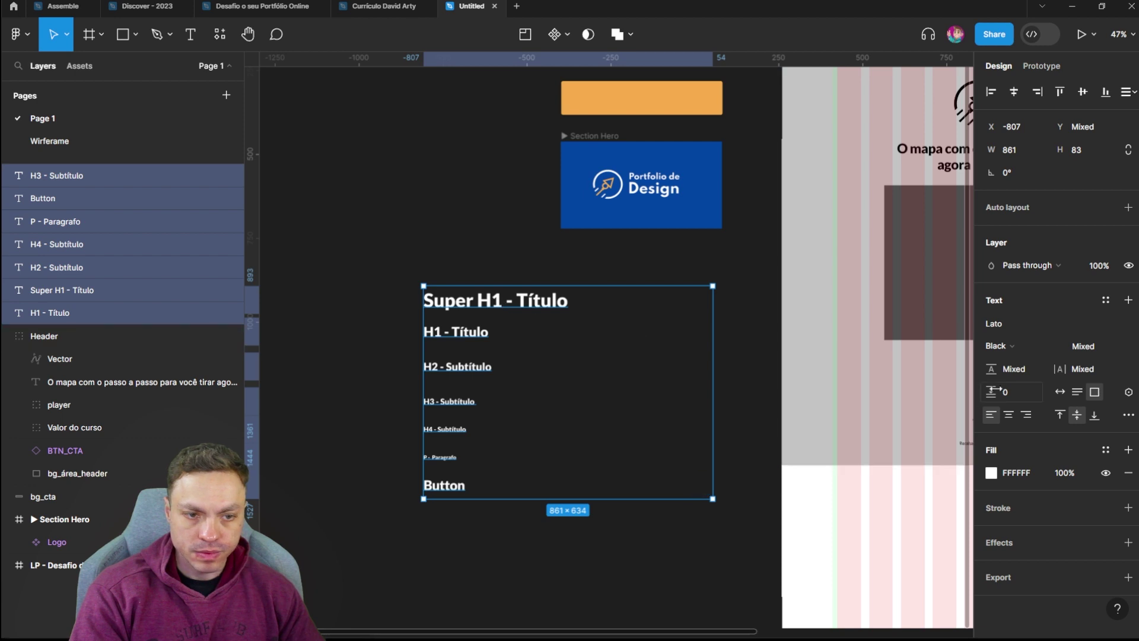
left_click(1013, 347)
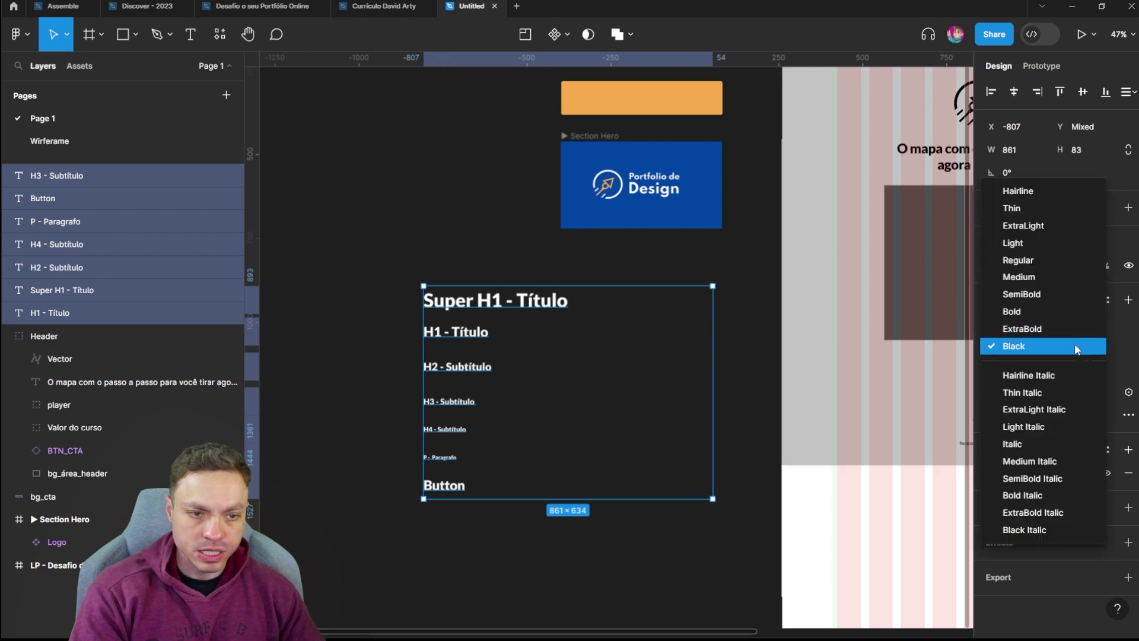
left_click(1073, 343)
type("125%")
key("Return")
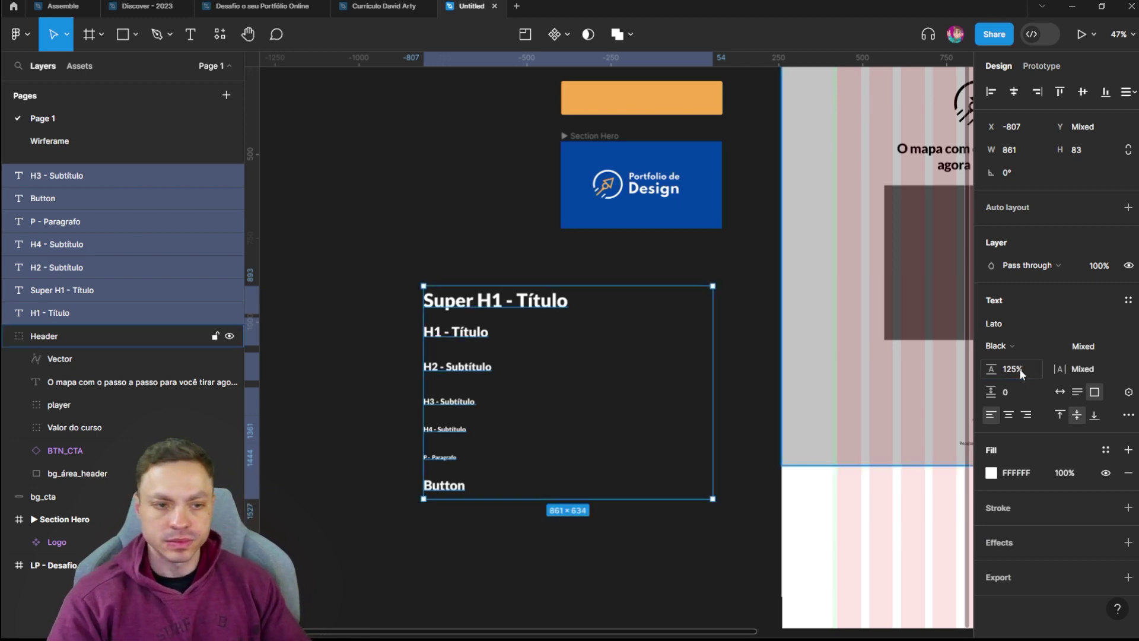
left_click(758, 280)
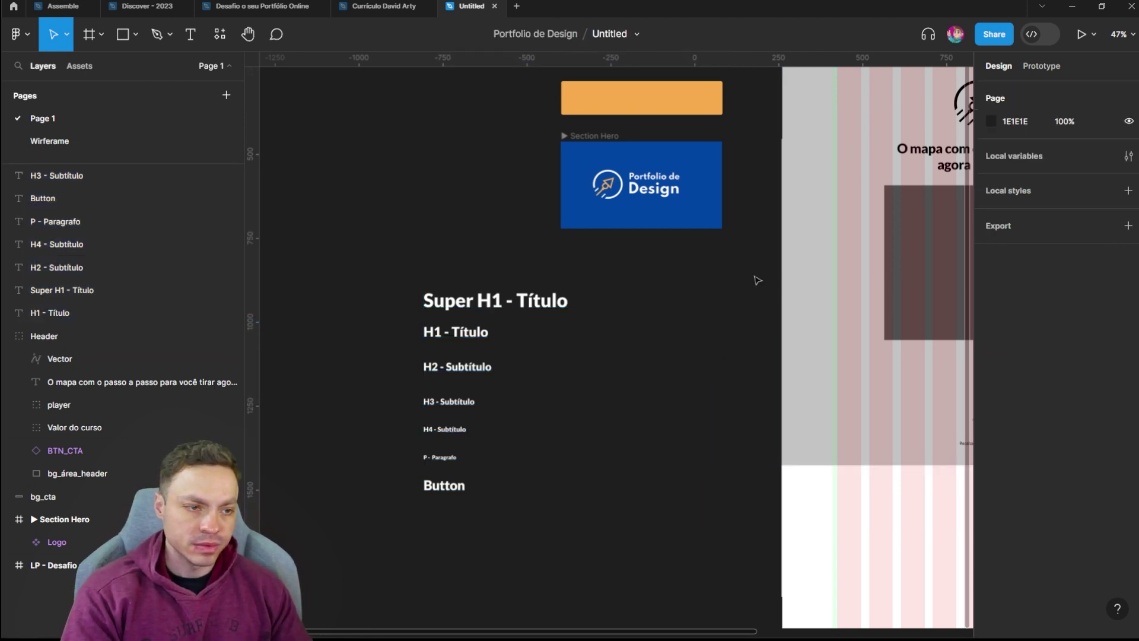
Make Super H1 and H1 ExtraBold, trying Black on H1 and undoing it.
left_click(481, 315)
left_click(471, 341)
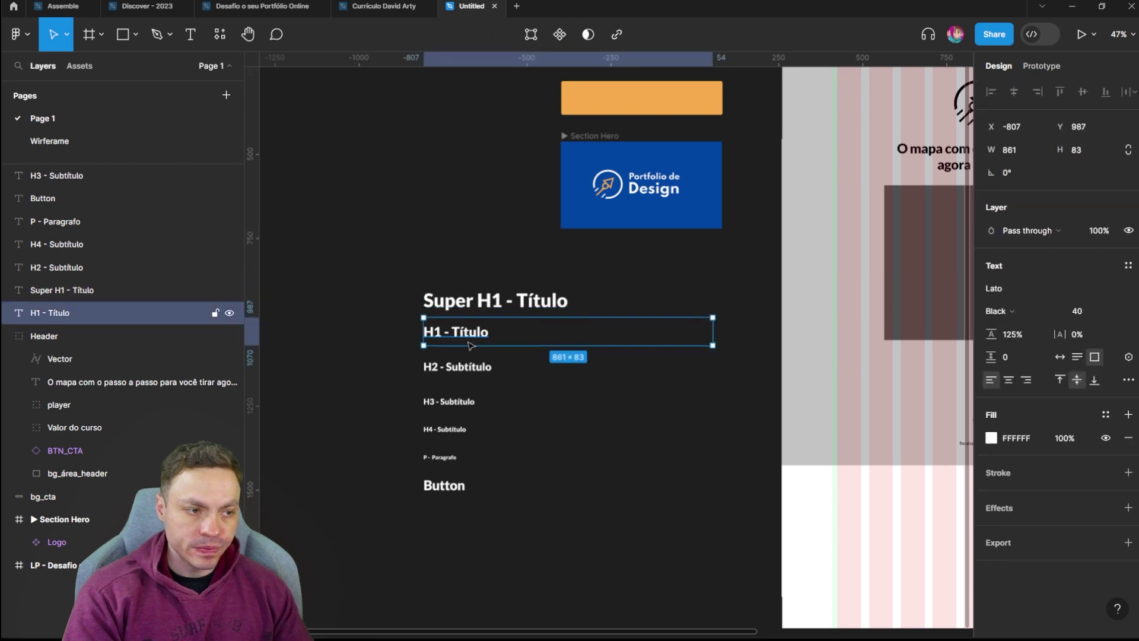
scroll(471, 344, "up", 3)
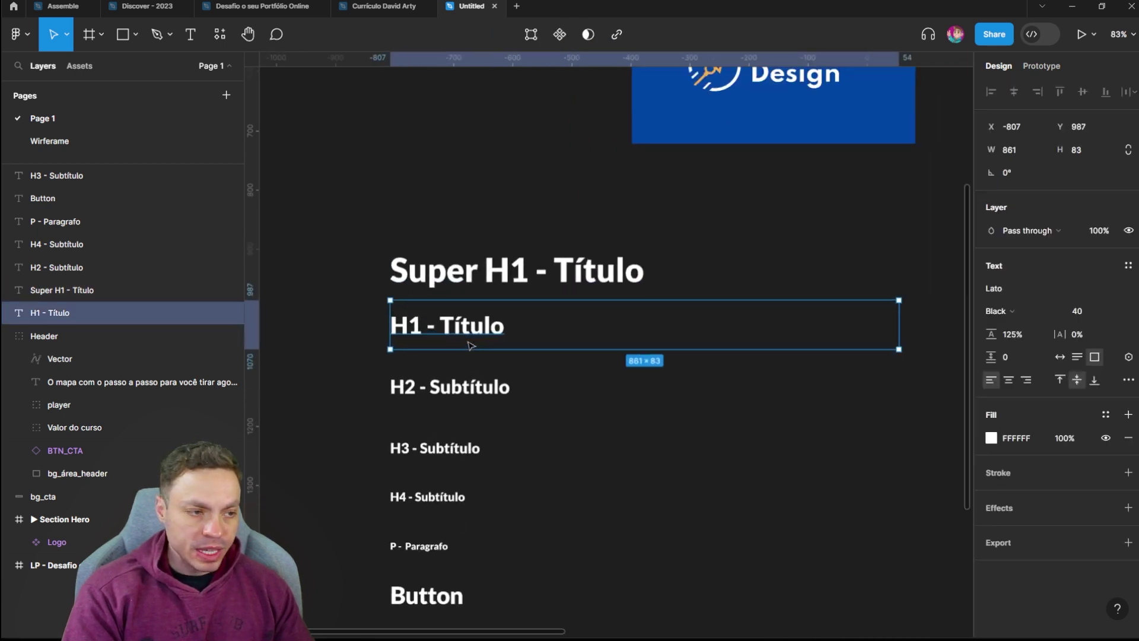
left_click_drag(585, 436, 617, 407)
scroll(617, 406, "left", 1)
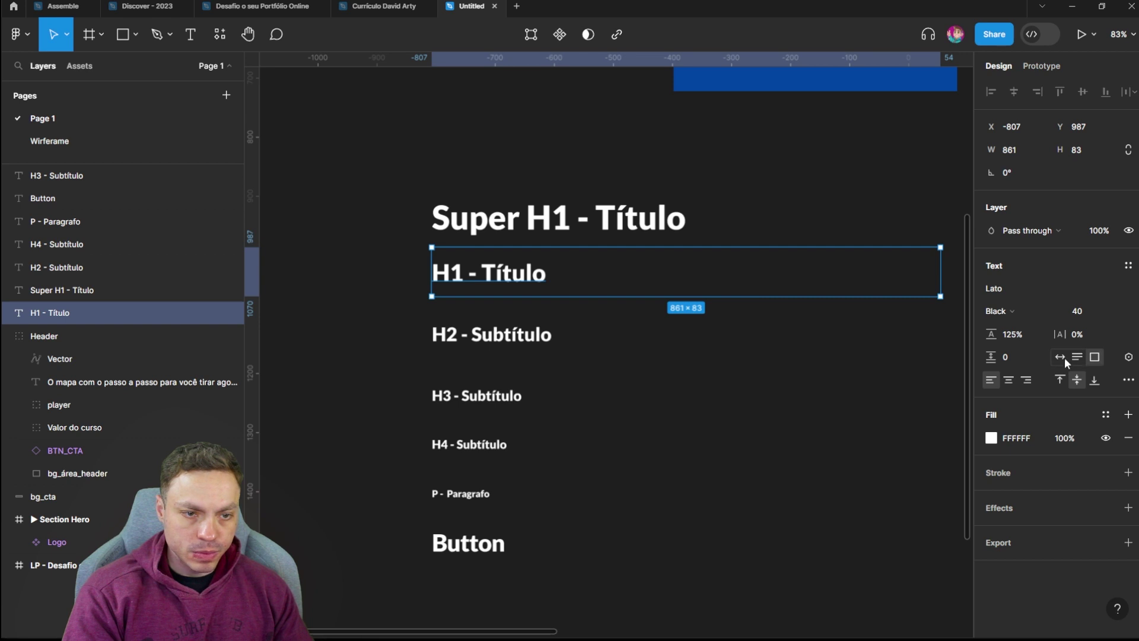
left_click(1005, 311)
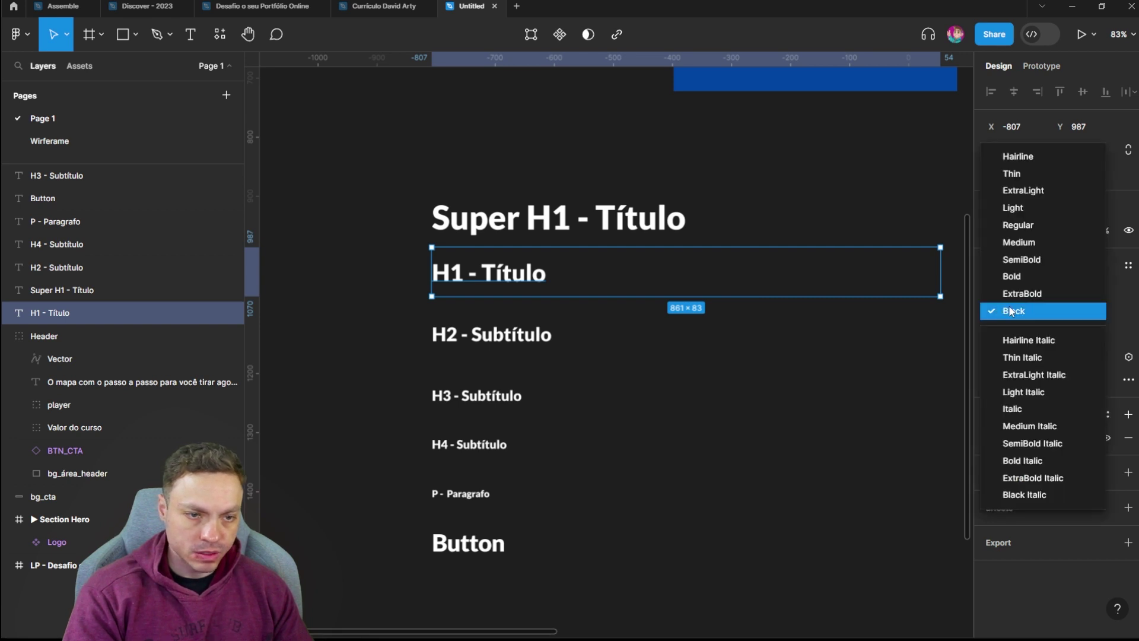
left_click(1023, 292)
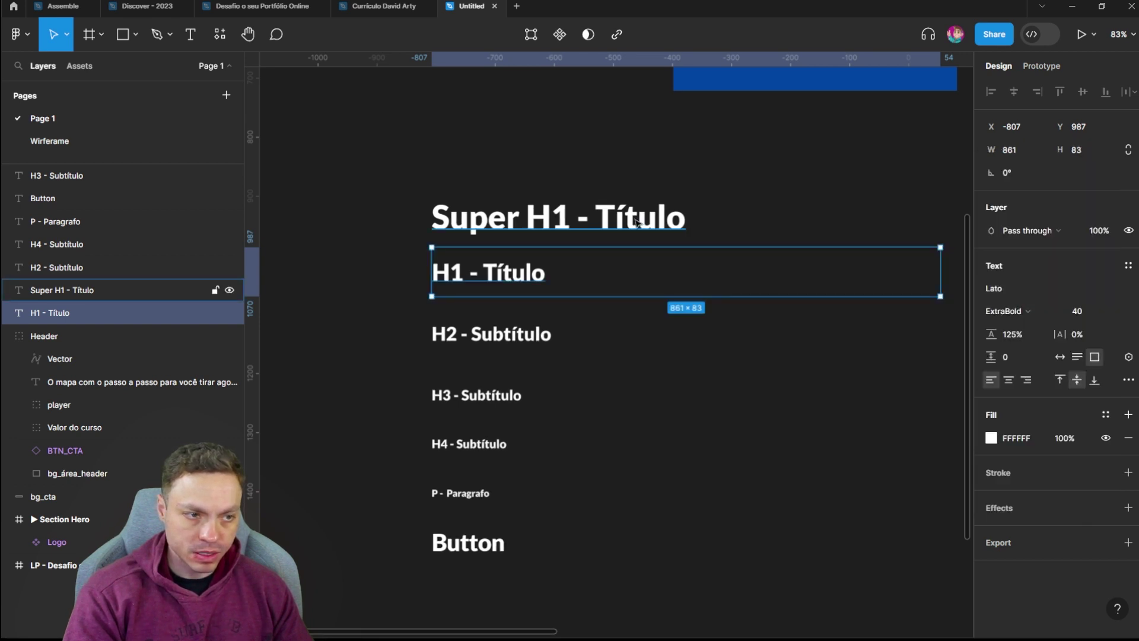
left_click(637, 222)
left_click(1024, 309)
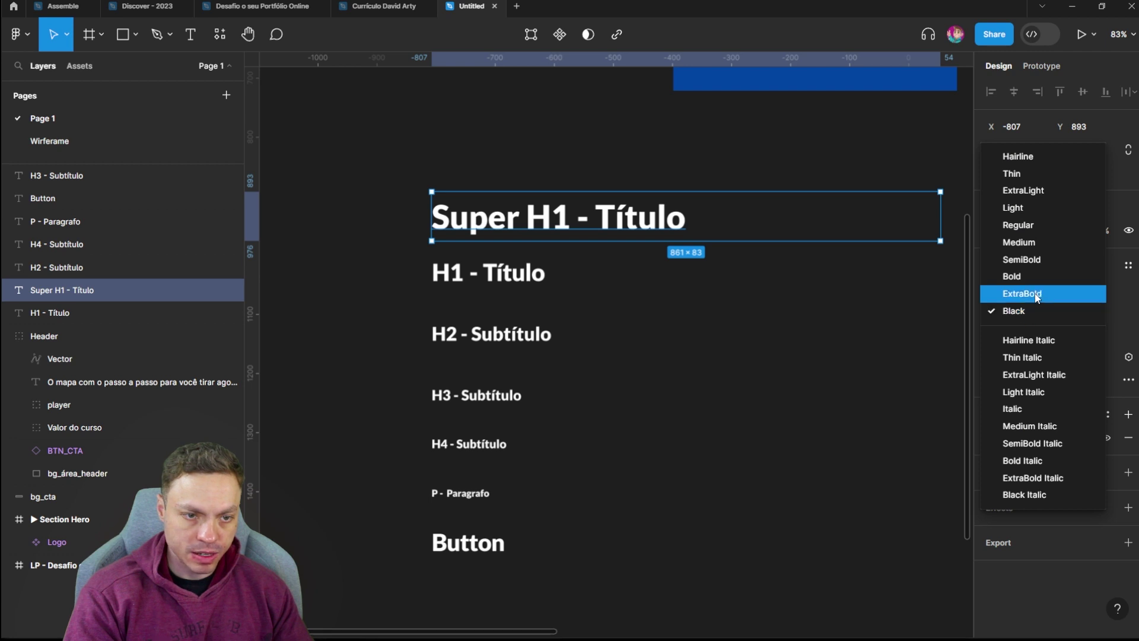
left_click(1037, 297)
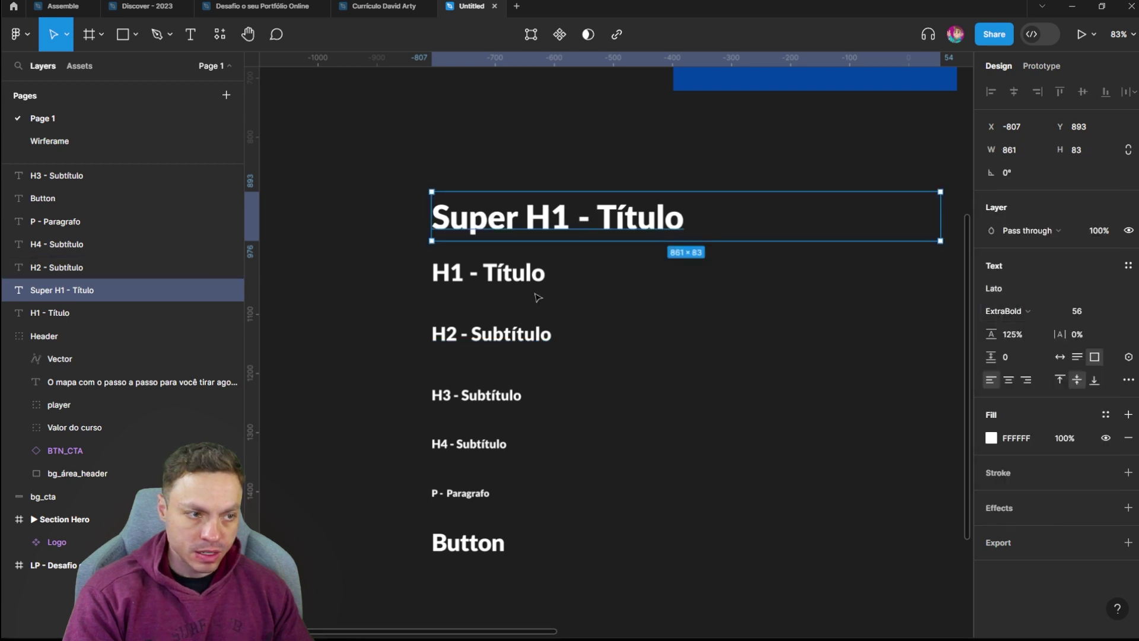
left_click(543, 288)
left_click(1028, 318)
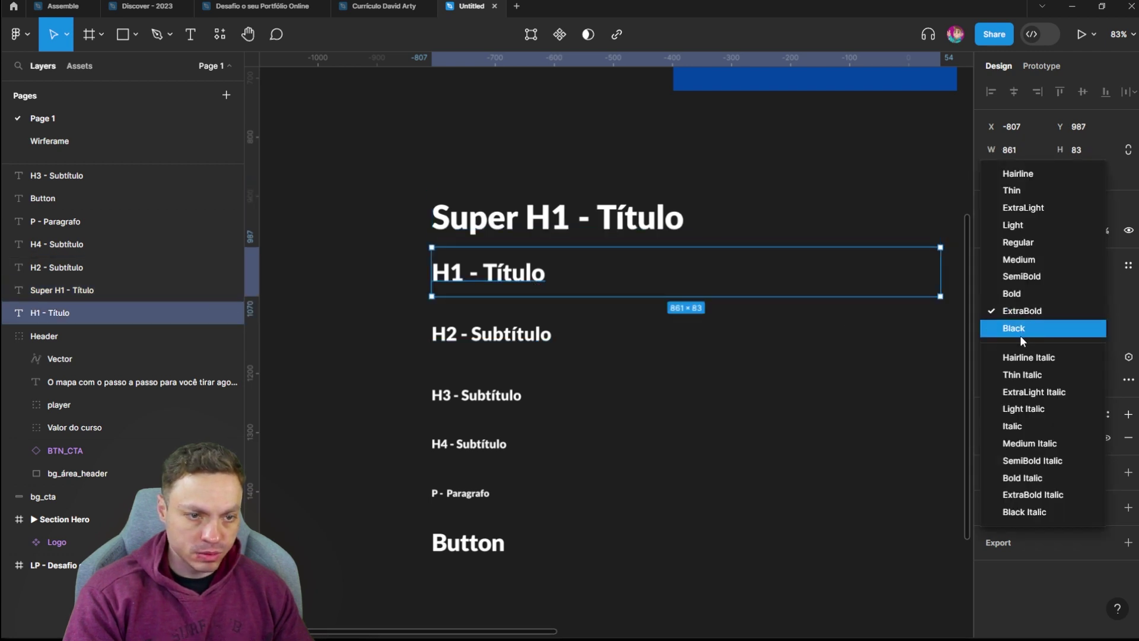
left_click(1019, 330)
key("ctrl+z")
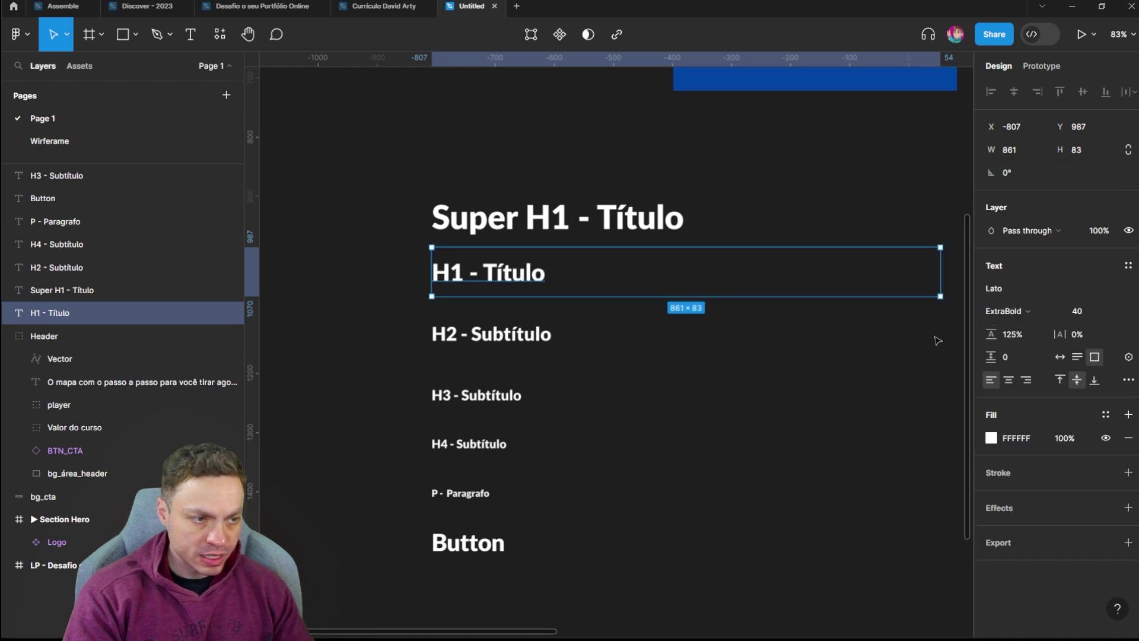
Set the H4 - Subtítulo heading to Lato Bold.
left_click(552, 338)
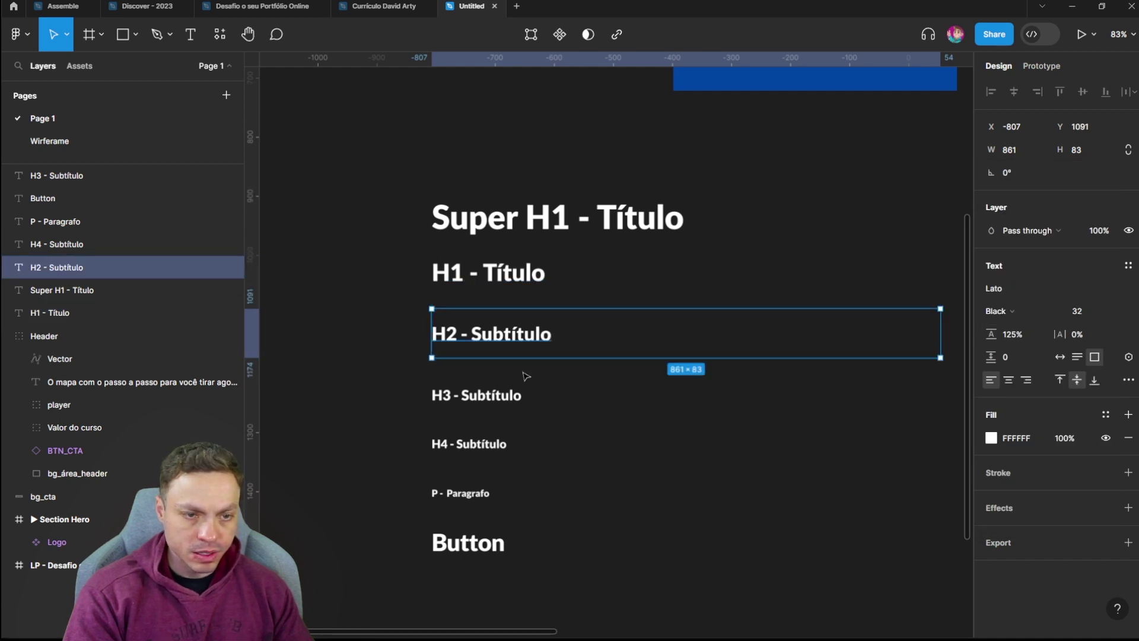
left_click(517, 401)
left_click(1021, 315)
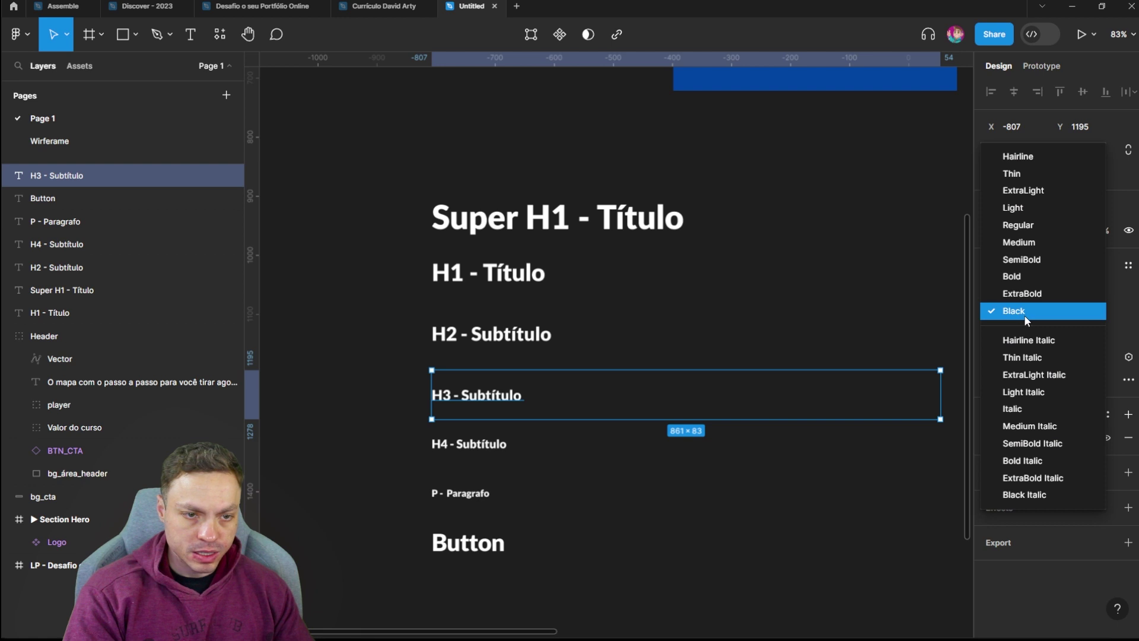
left_click(475, 443)
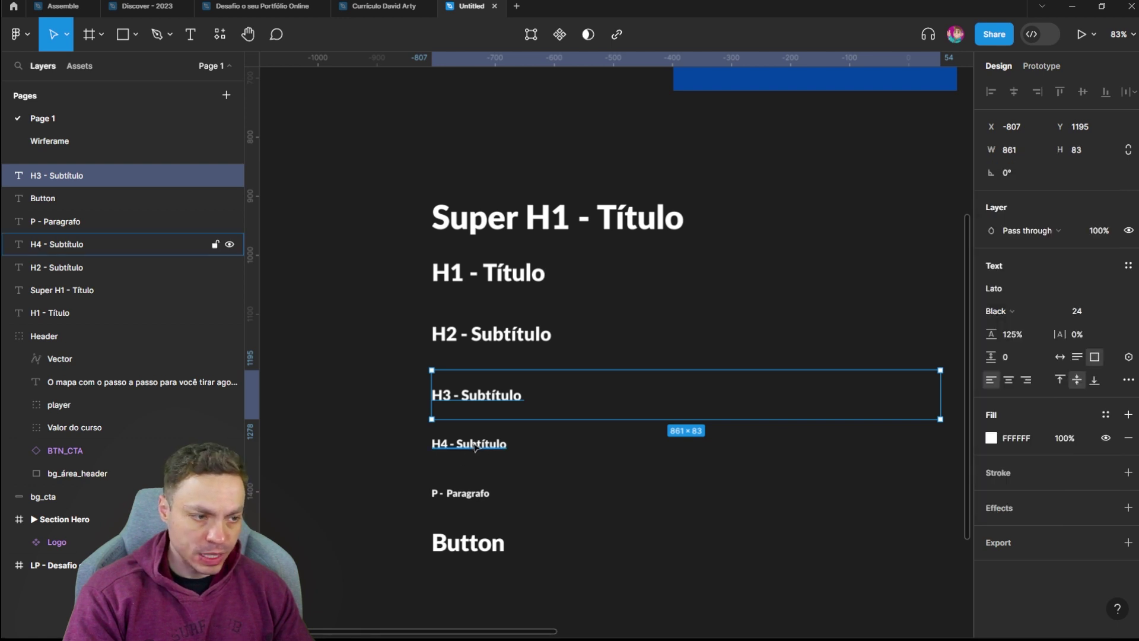
left_click(1013, 319)
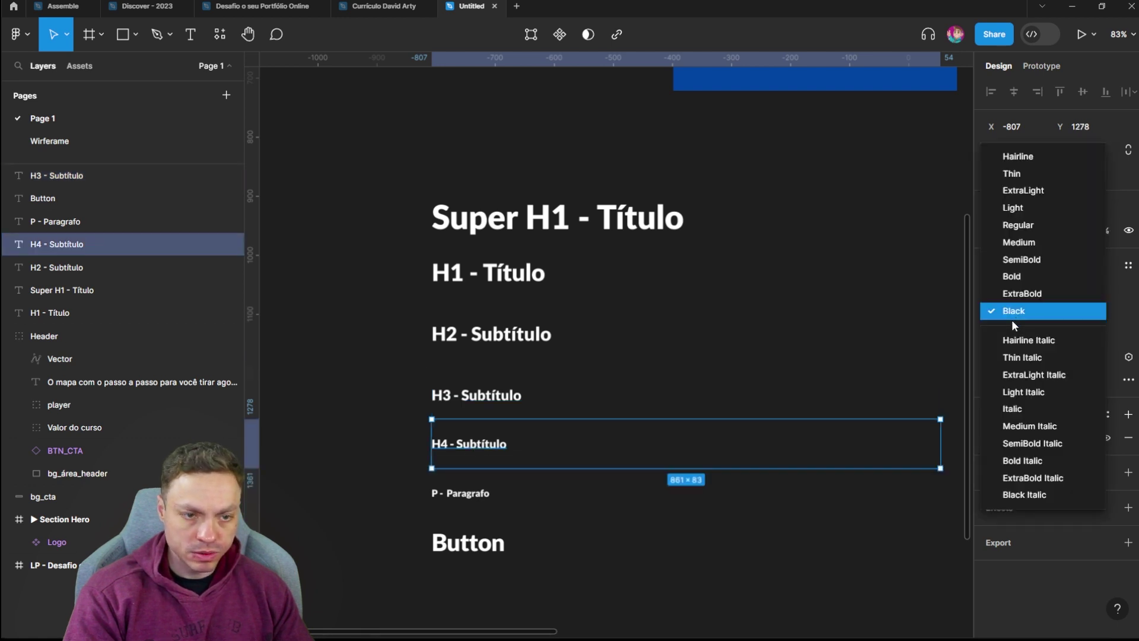
left_click(1009, 272)
Set the P - Paragrafo text to Regular weight after briefly trying Medium.
left_click(477, 492)
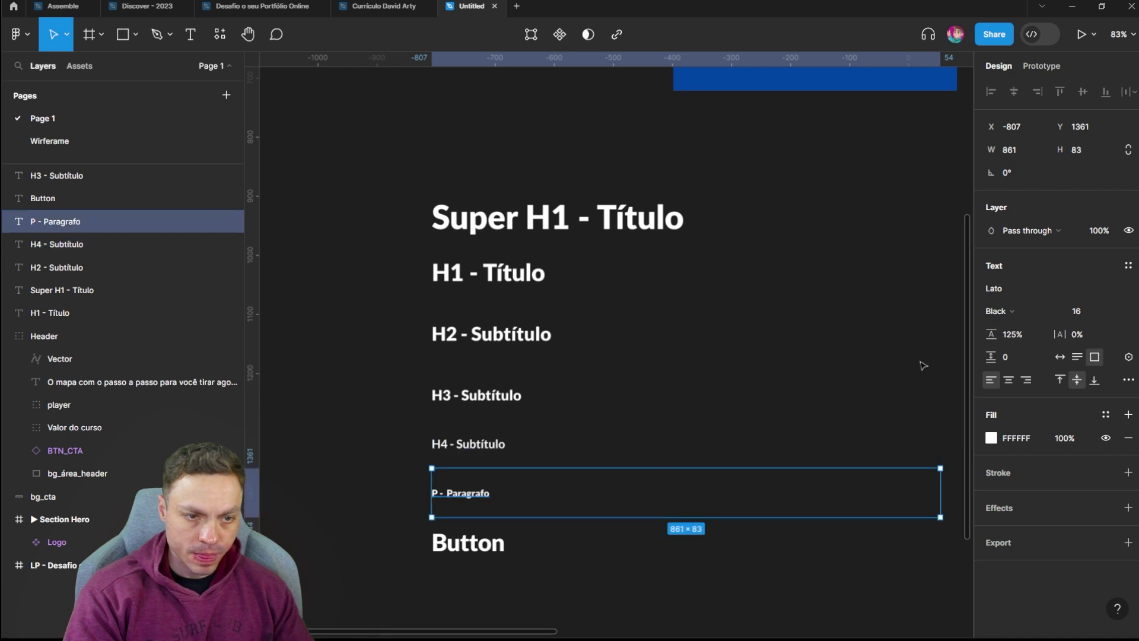
left_click(1011, 314)
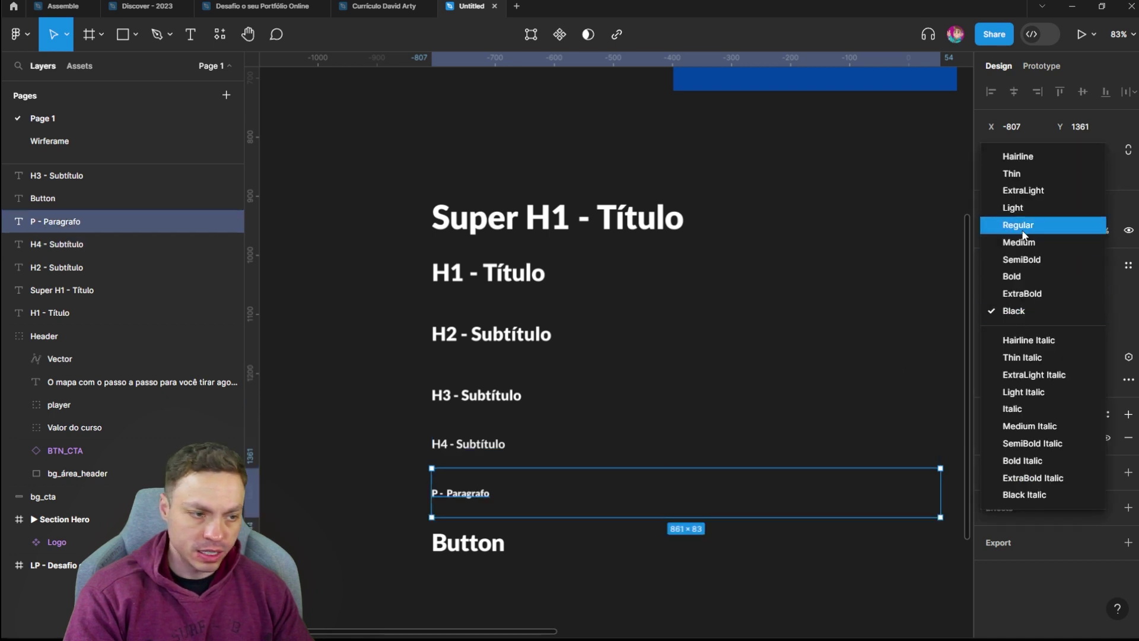
left_click(1022, 228)
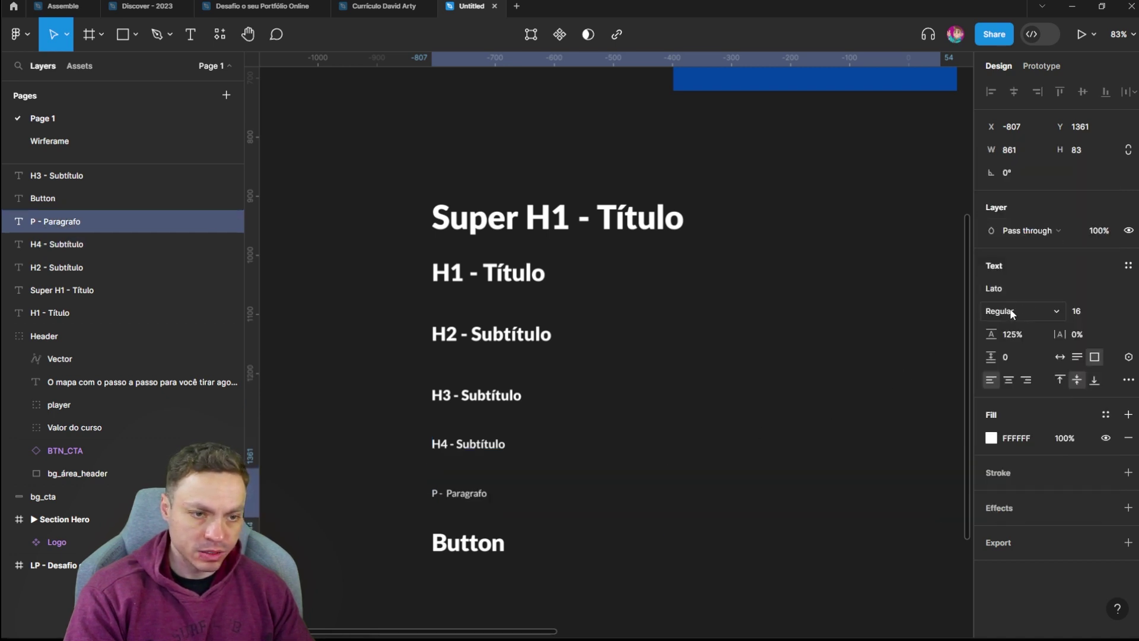
left_click(1011, 310)
left_click(1016, 331)
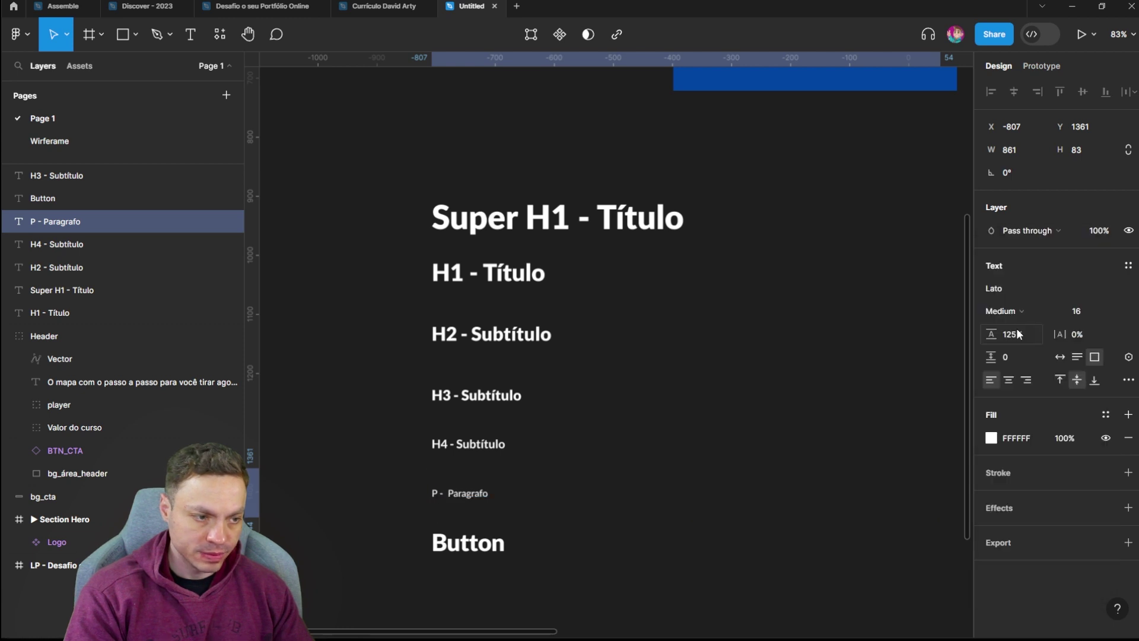
left_click(1020, 319)
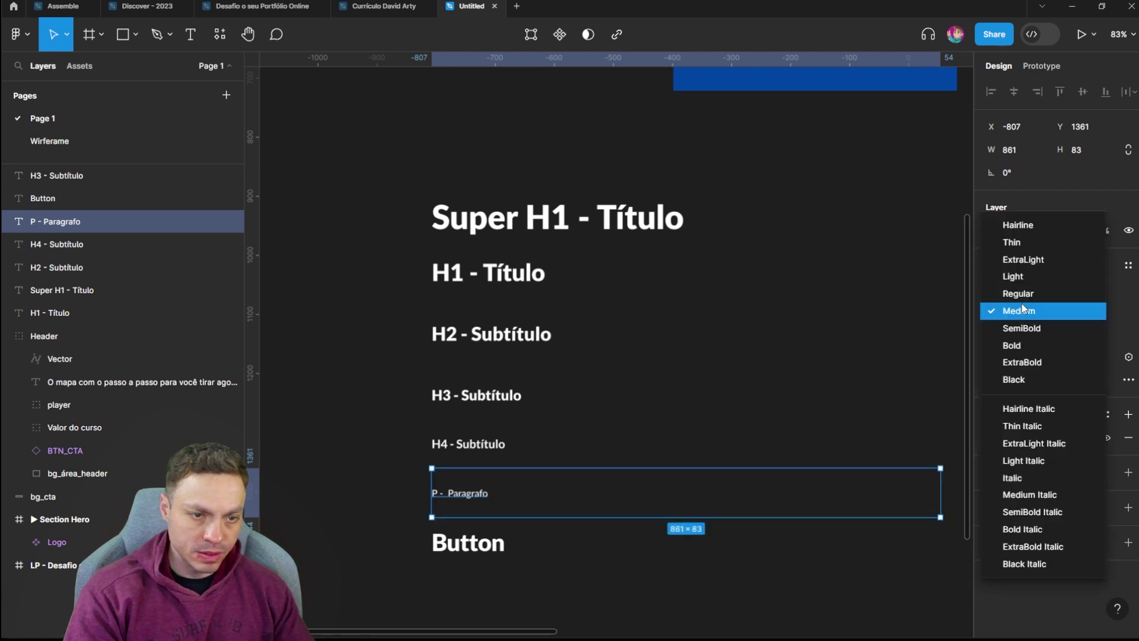
left_click(1021, 308)
Make the Super H1 and H1 titles Black weight together.
left_click(563, 219)
left_click(487, 274, "shift")
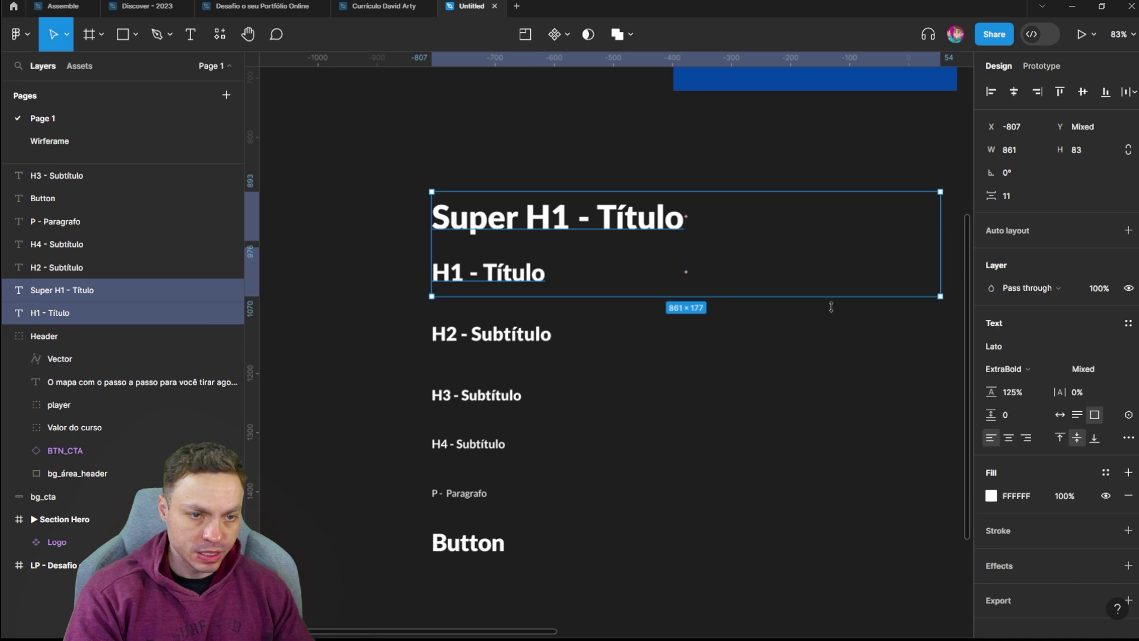
left_click(1023, 366)
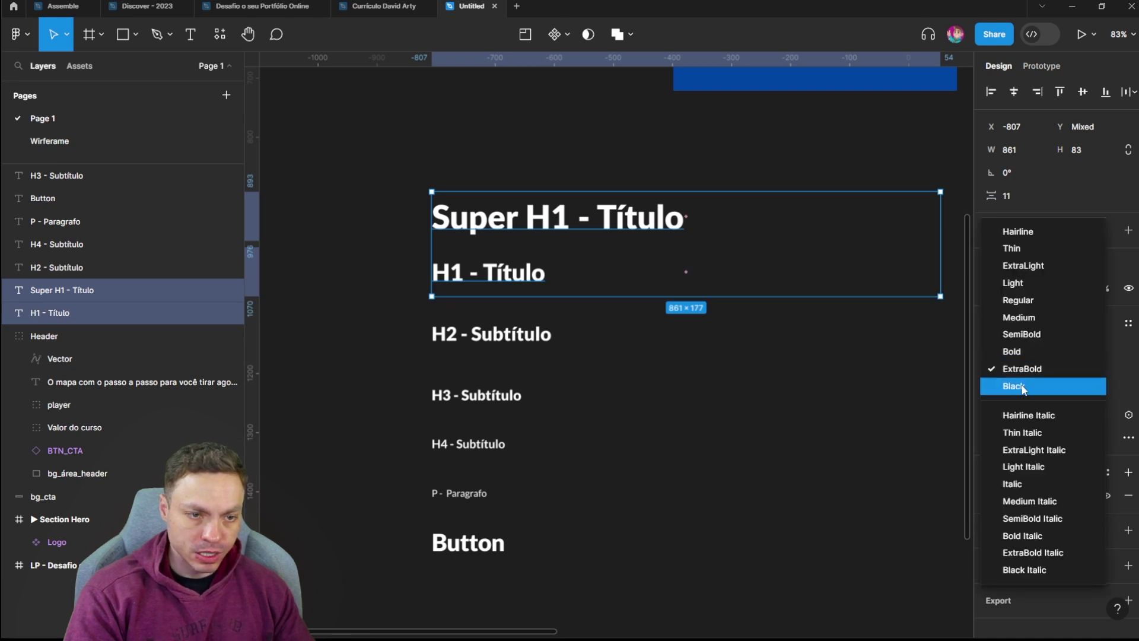
left_click(1022, 386)
Check the H2, H3, H4 and paragraph samples' weights.
left_click(554, 343)
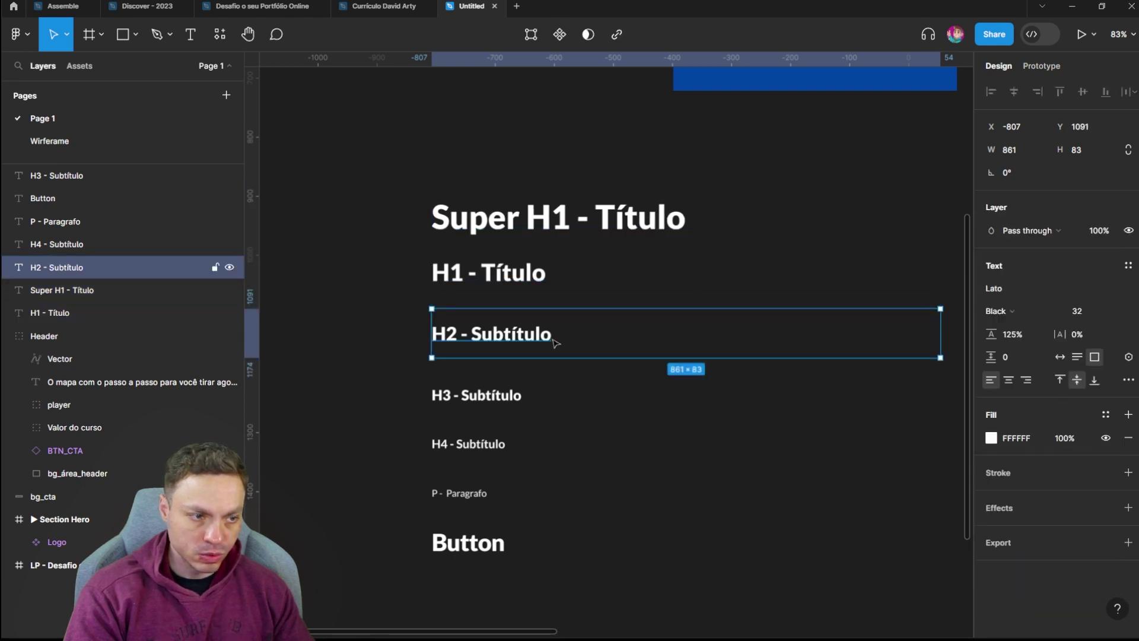
left_click(504, 401)
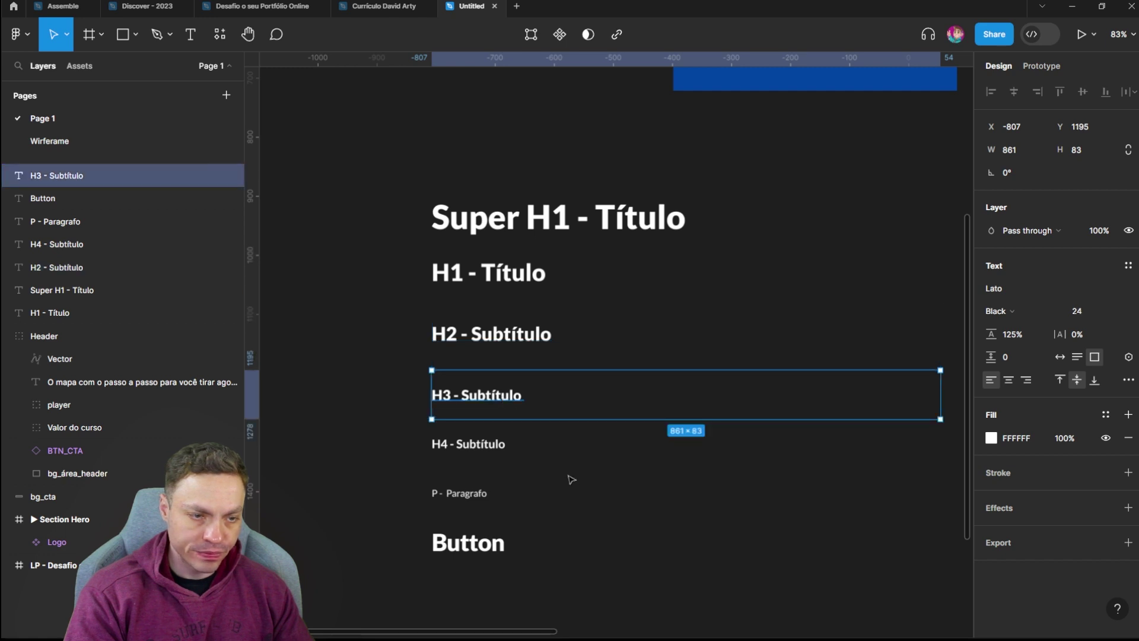
left_click(488, 466)
left_click(485, 493)
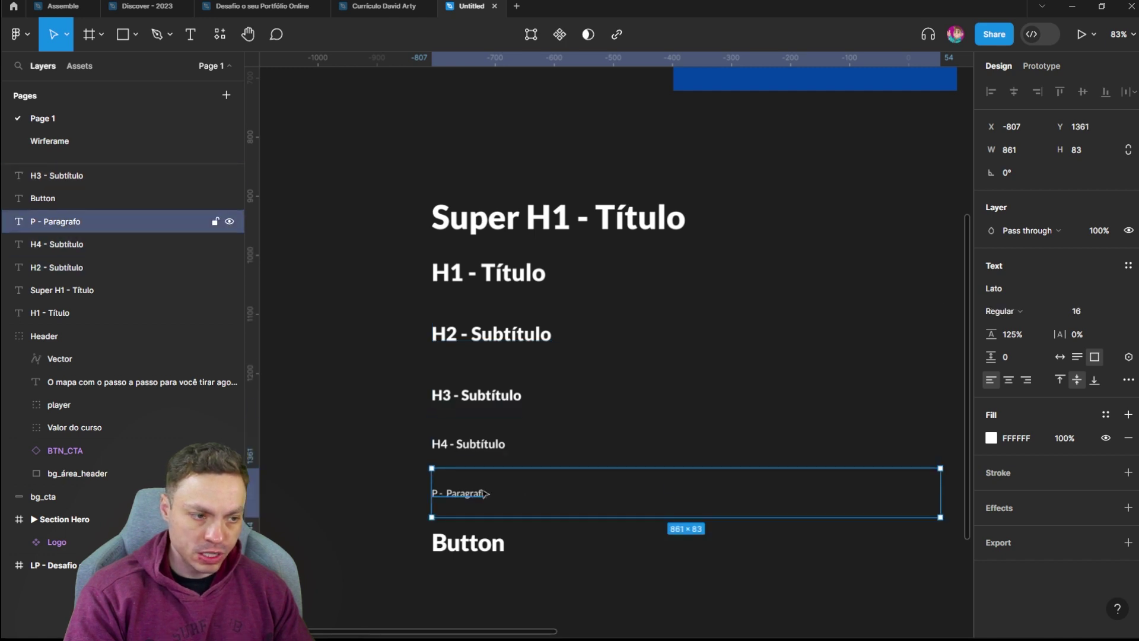
scroll(653, 450, "up", 2)
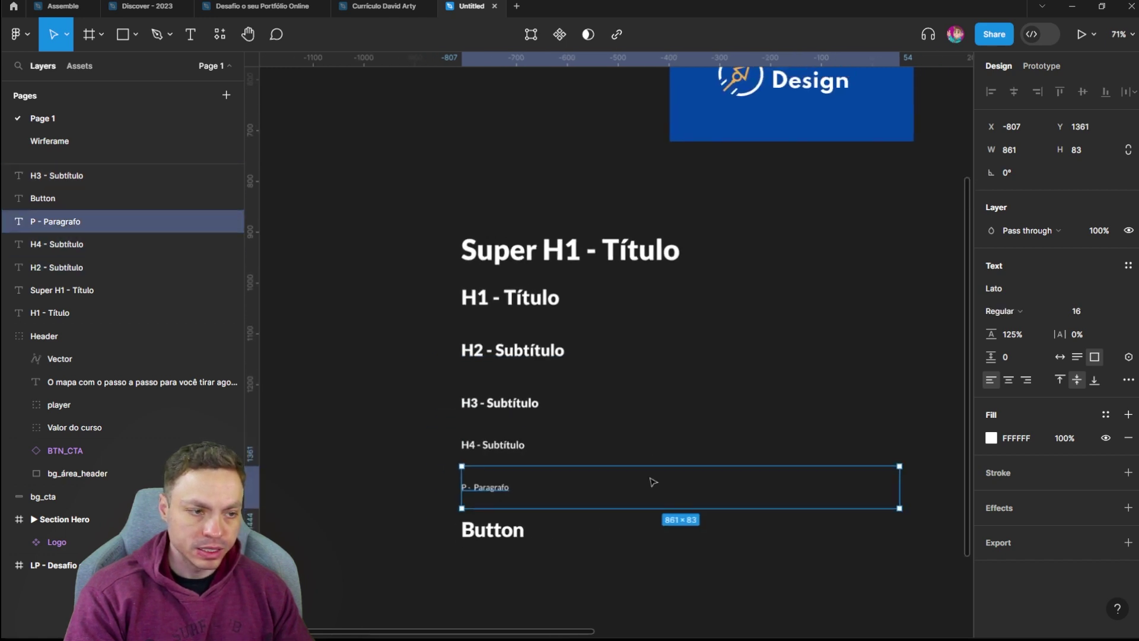
scroll(707, 472, "down", 5)
Save the paragraph's formatting as a text style named Paragraph (16/125).
left_click_drag(681, 366, 628, 358)
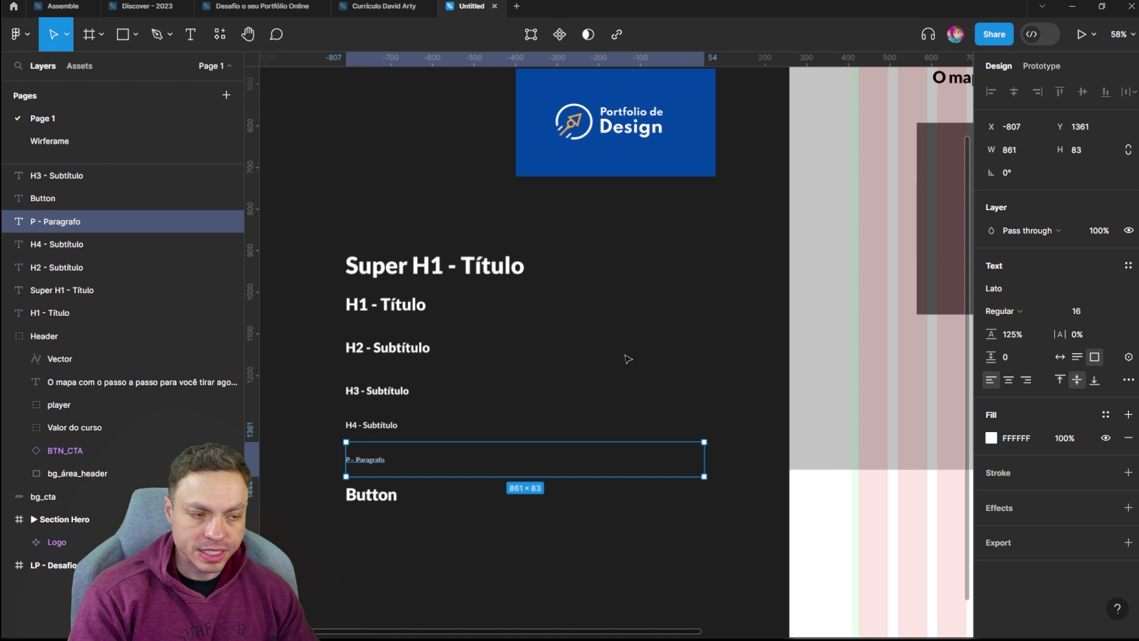
left_click(1127, 265)
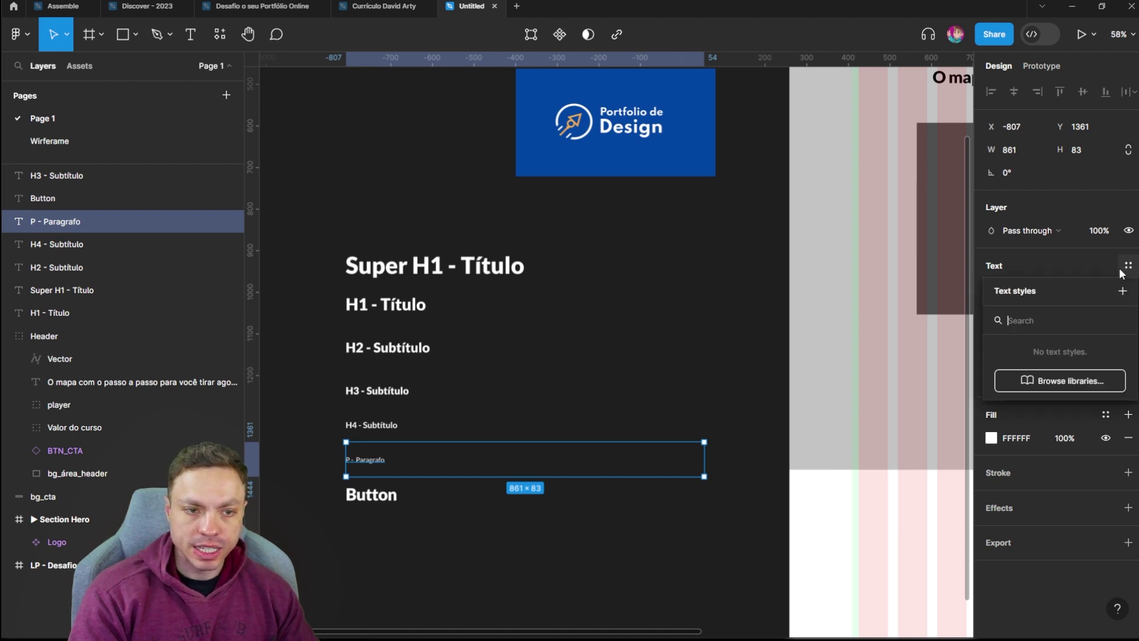
left_click(1117, 299)
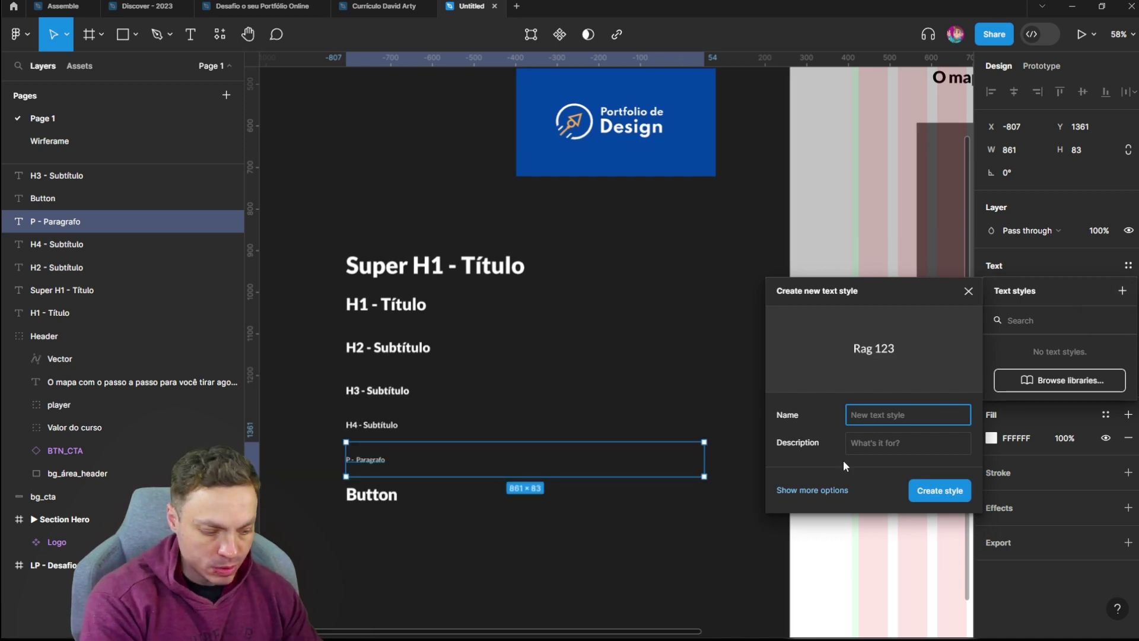
type("Par")
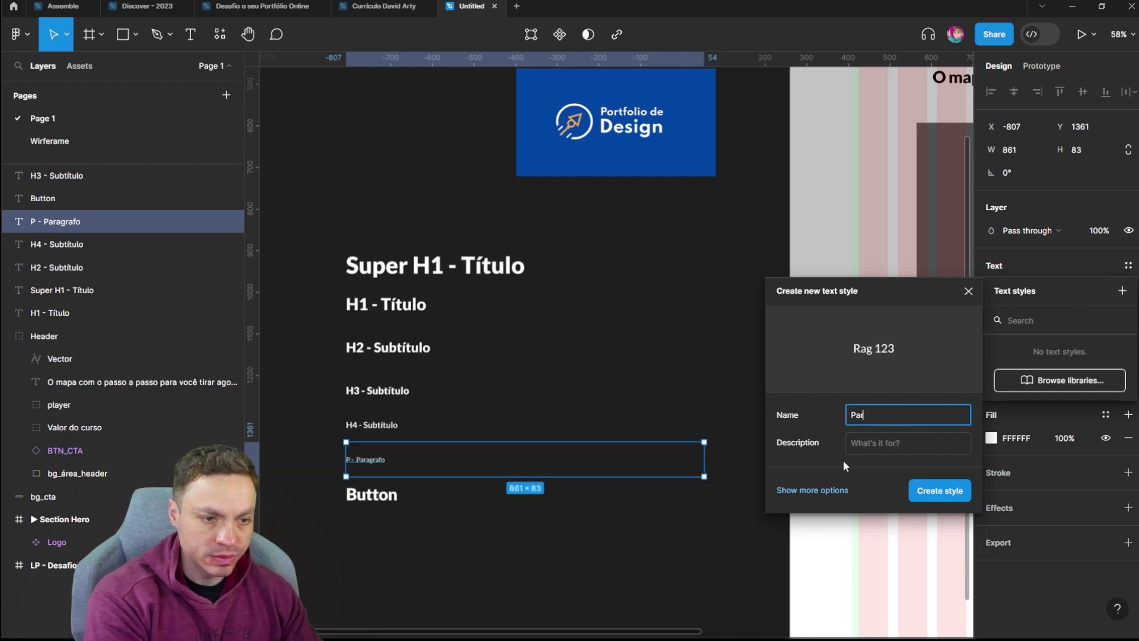
type("agrap")
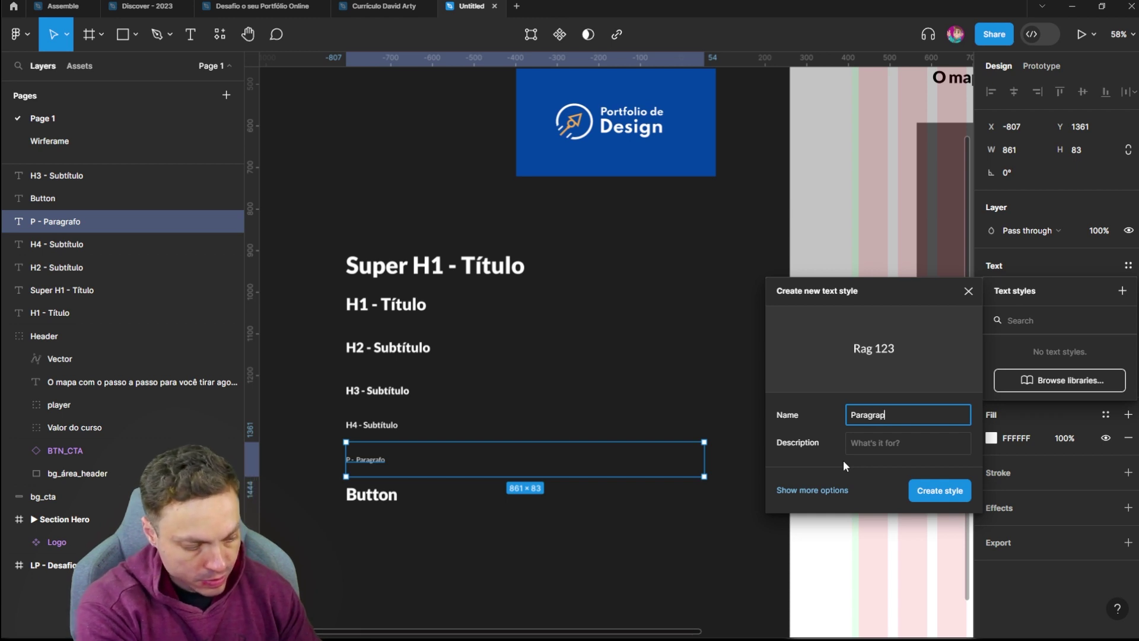
type("h")
left_click(939, 490)
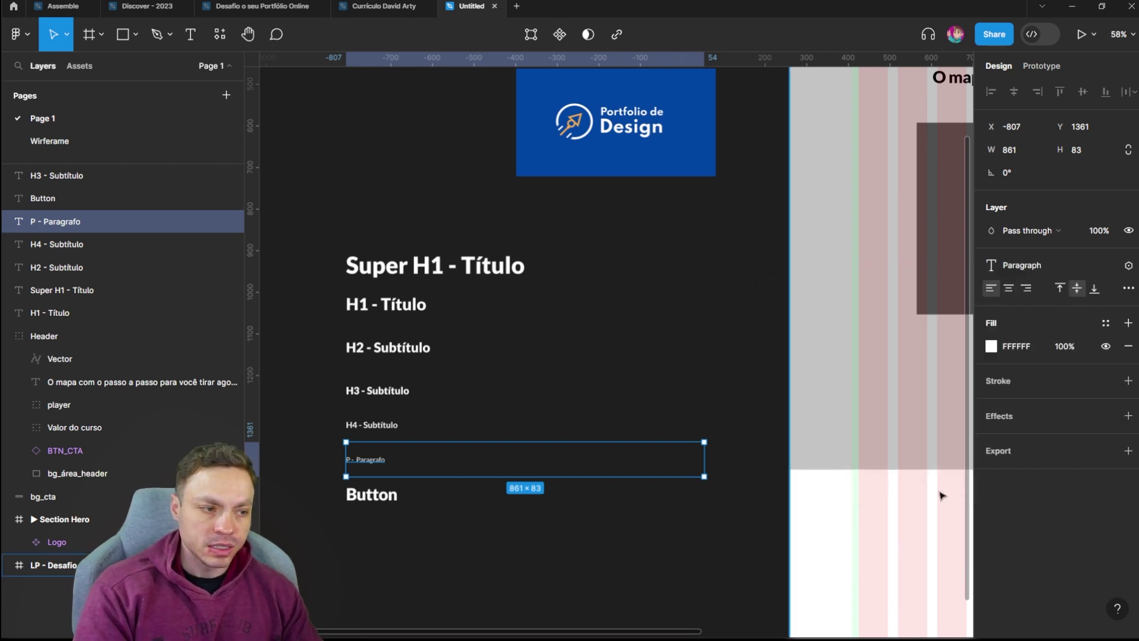
Create an H4 text style (20/125) from the H4 - Subtítulo heading.
left_click(380, 425)
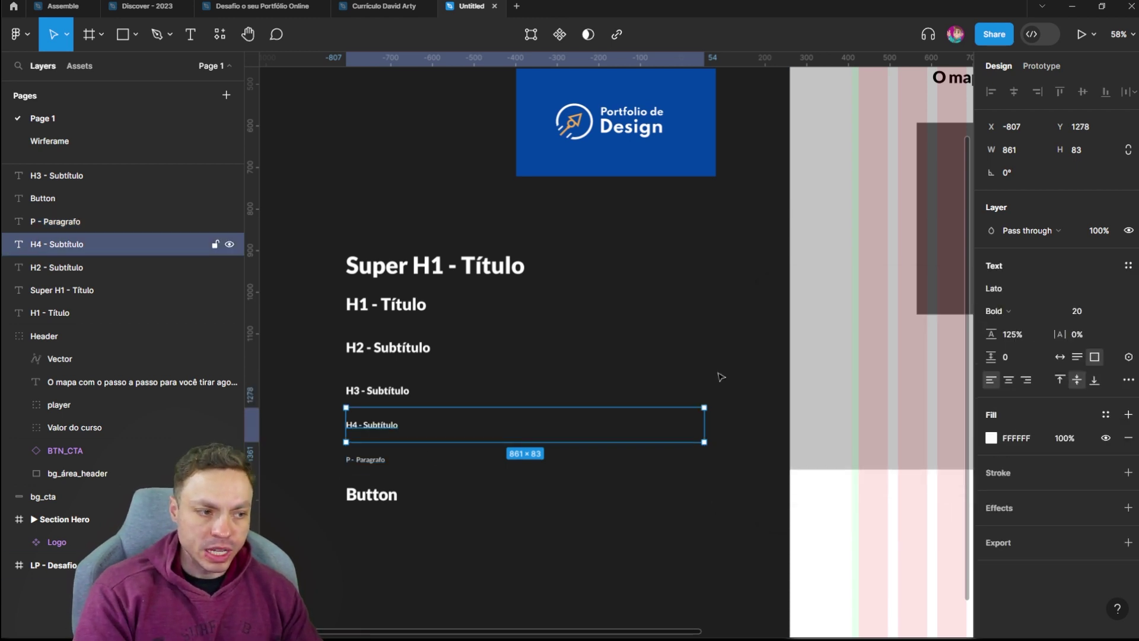
left_click(1128, 267)
left_click(1123, 290)
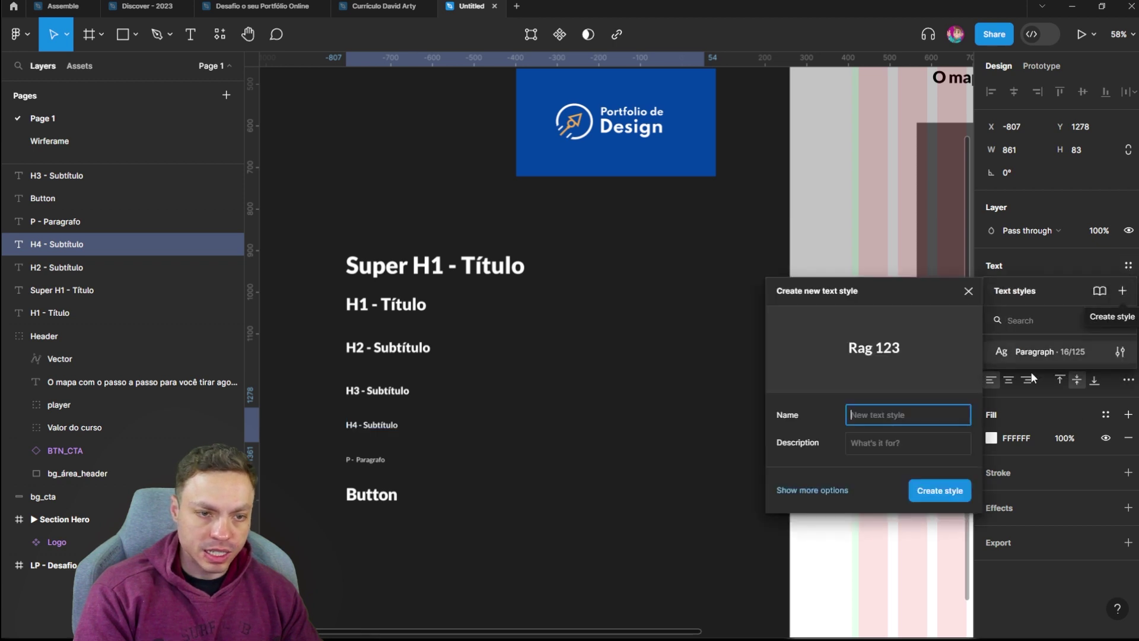
type("H4")
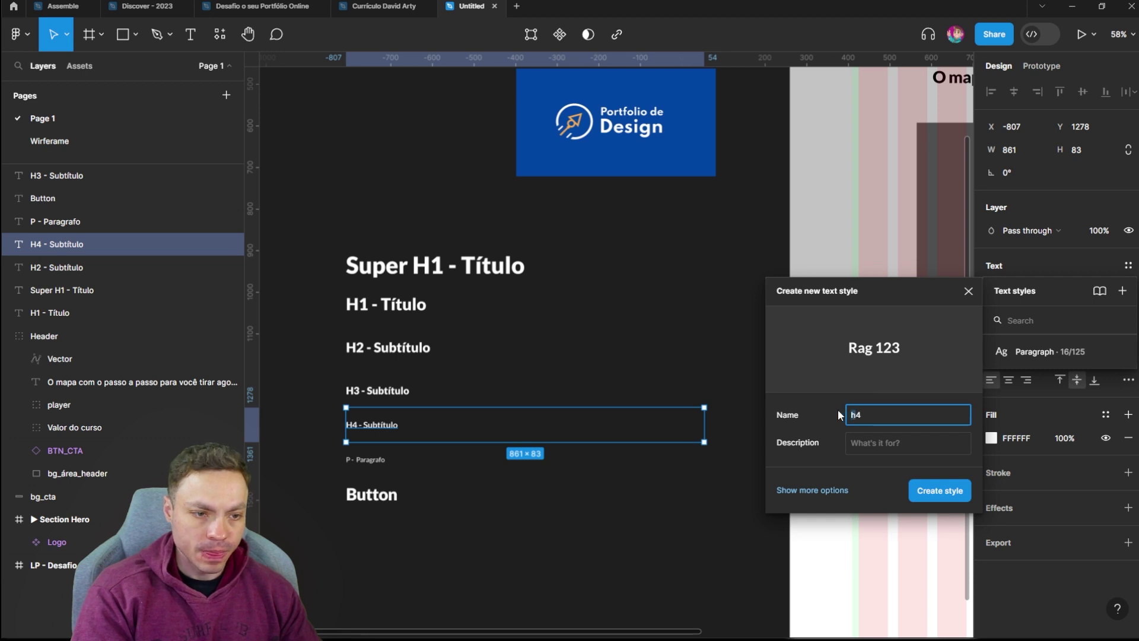
type("H")
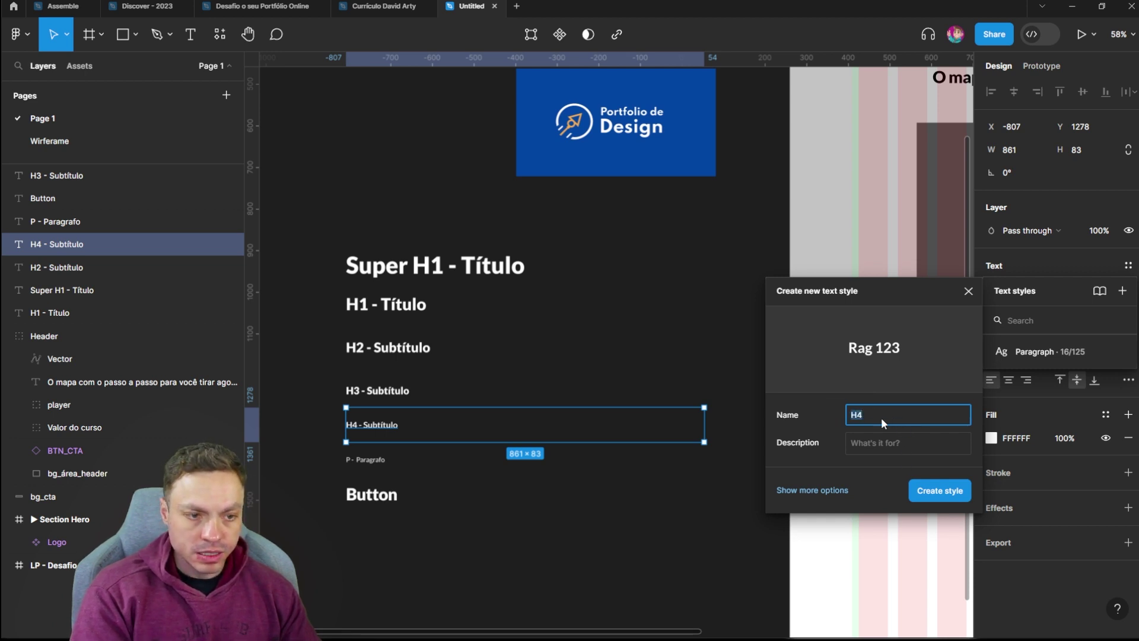
left_click(928, 485)
Create an H3 text style (24/125) from the H3 - Subtítulo heading.
left_click(379, 391)
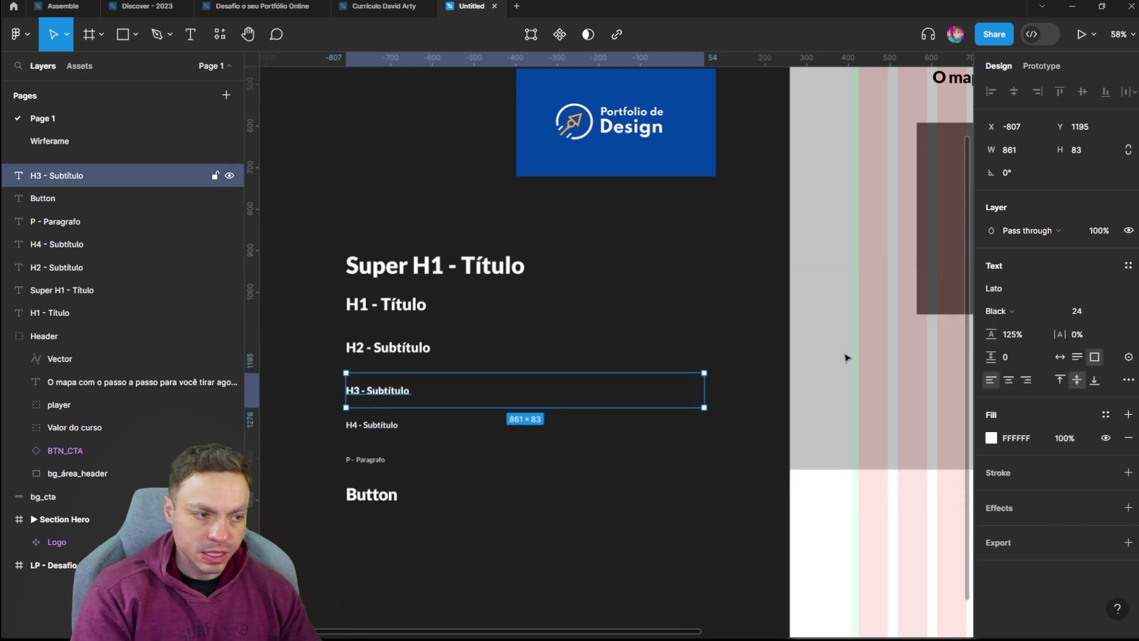
left_click(1128, 266)
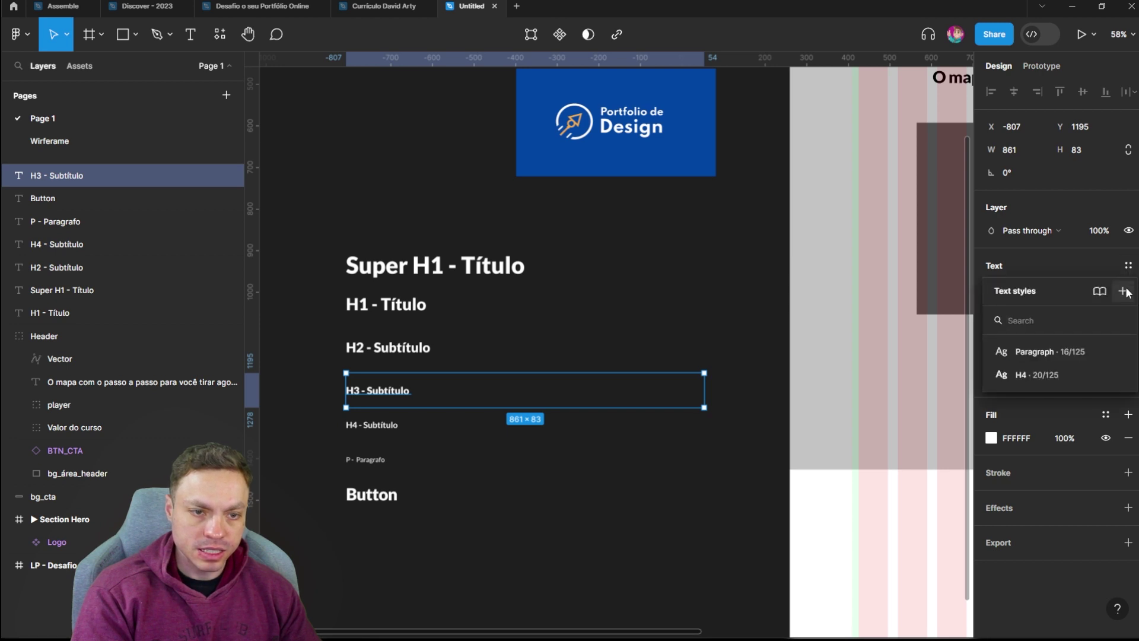
left_click(1124, 291)
key("BackSpace")
type("3")
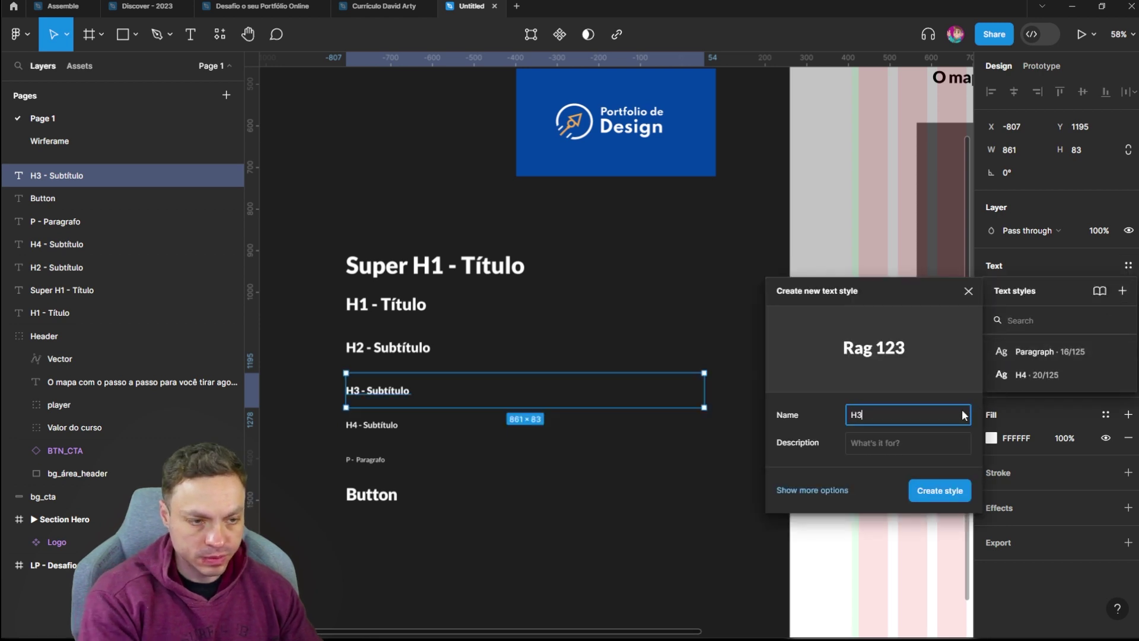
key("Return")
Create an H2 text style (32/125) from the H2 - Subtítulo heading.
left_click(57, 267)
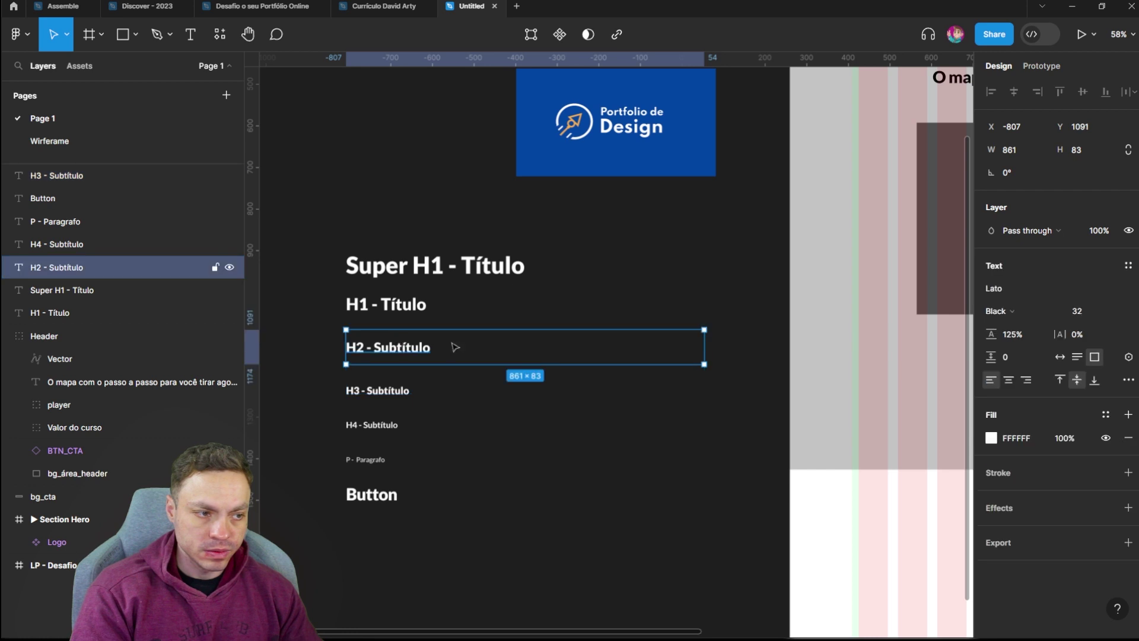
left_click(1128, 265)
left_click(1123, 291)
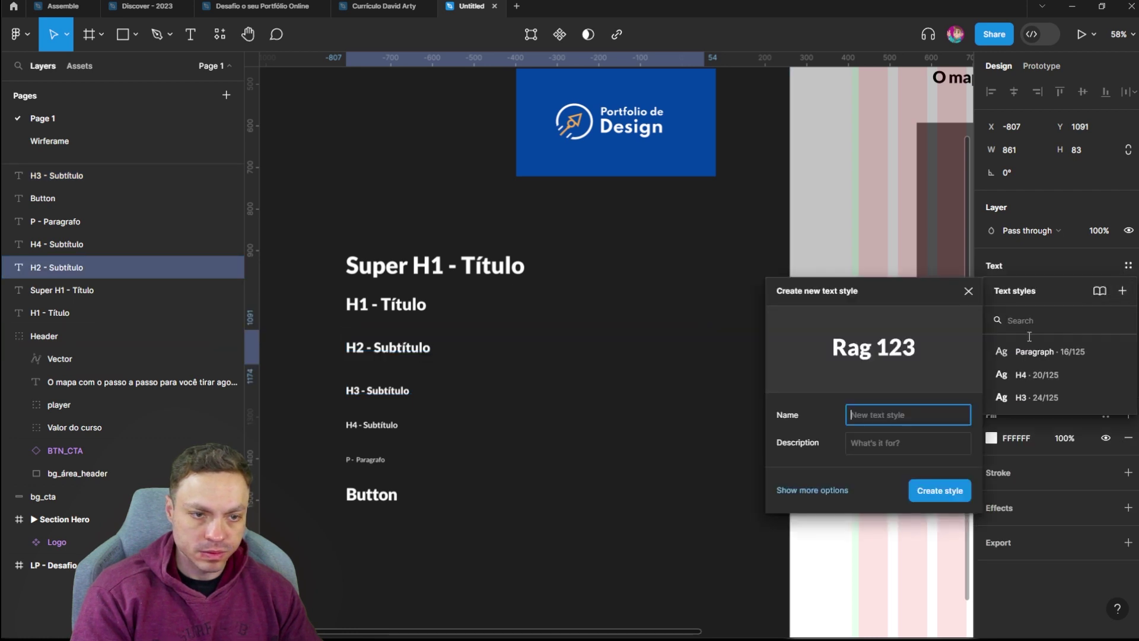
type("H4")
key("BackSpace")
type("3")
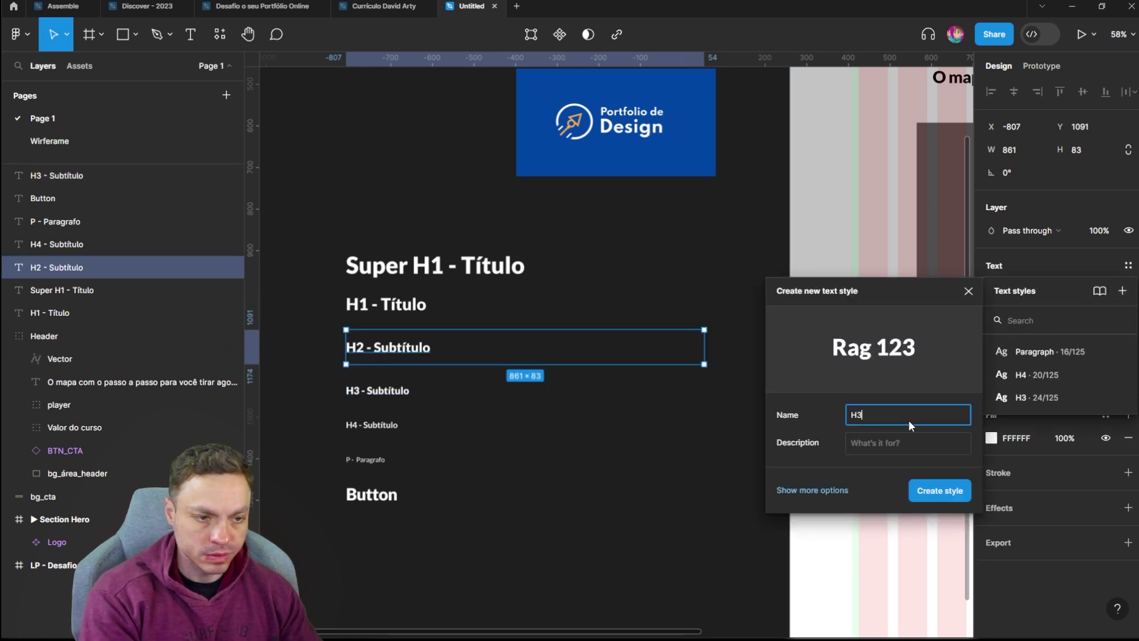
key("BackSpace")
type("2")
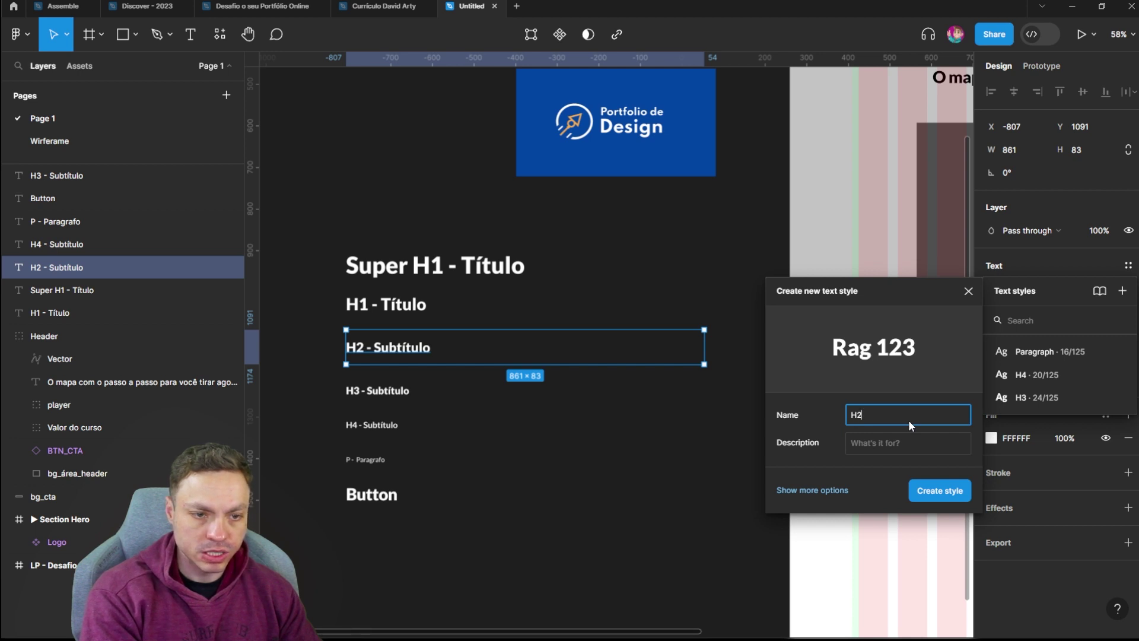
key("Return")
key("Escape")
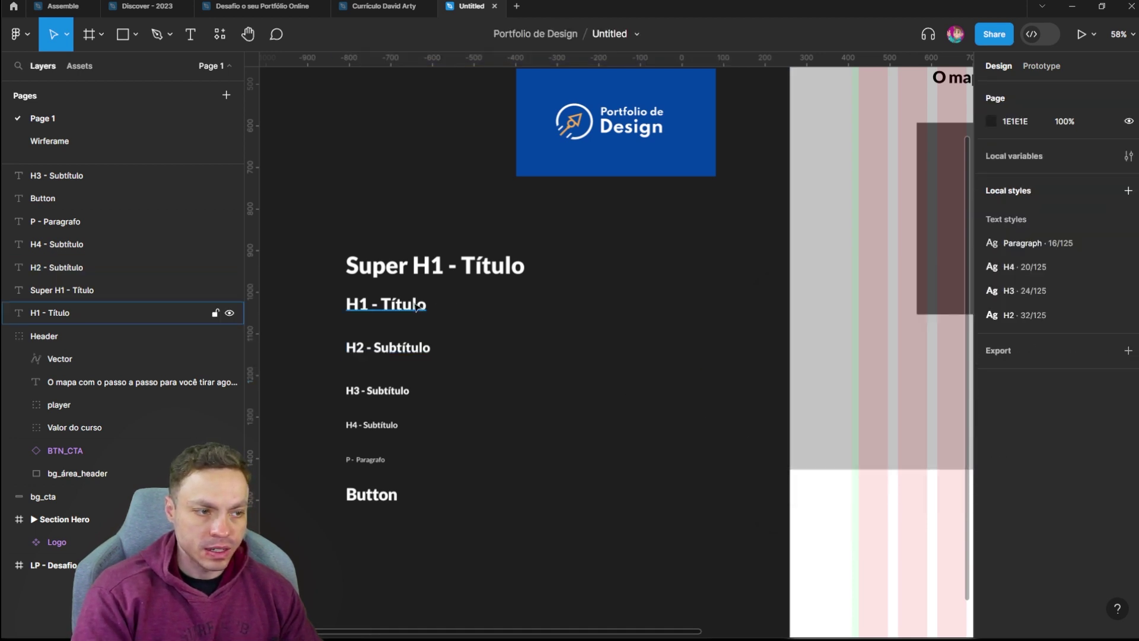
Create an H1 text style (40/125) from the H1 - Título heading.
left_click(407, 303)
left_click(1125, 266)
left_click(1122, 290)
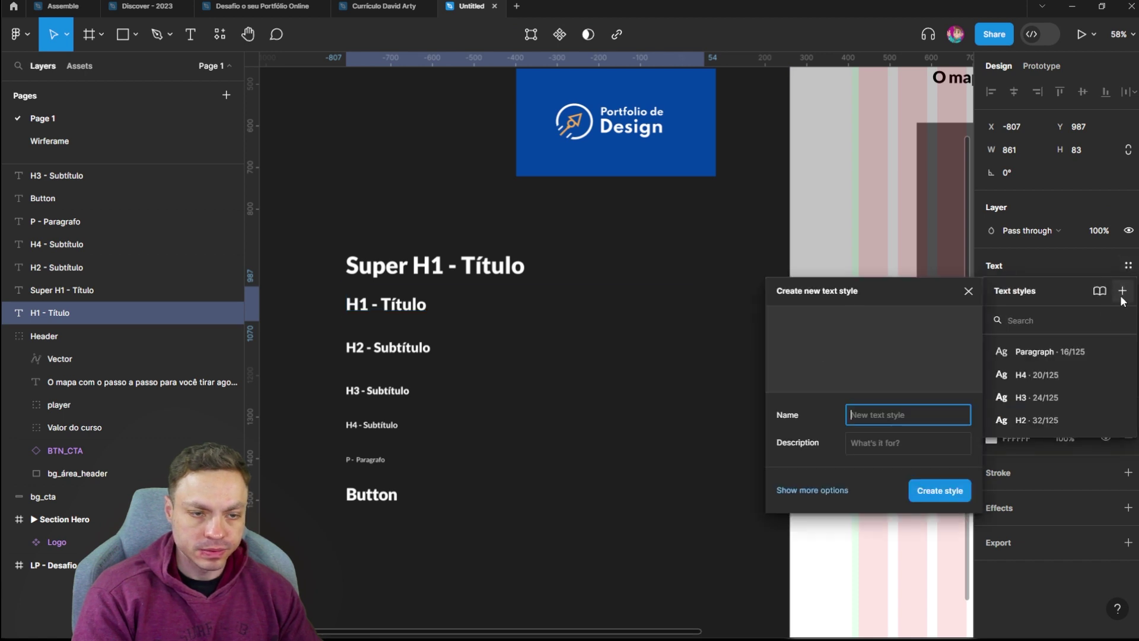
type("H4")
key("BackSpace")
type("1")
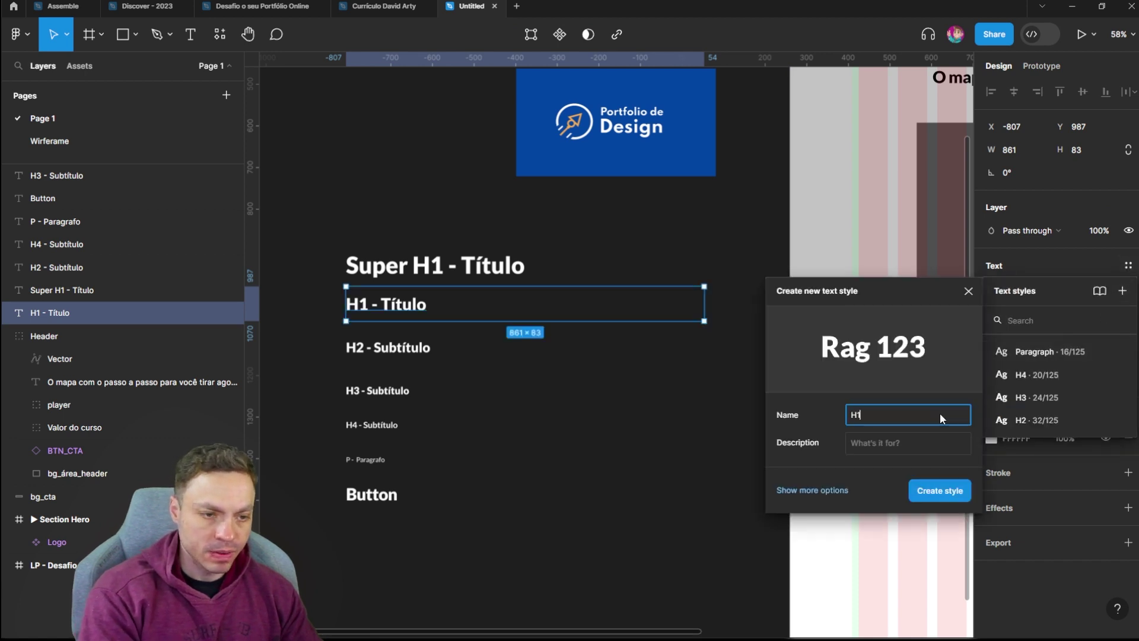
key("Return")
Create a Big Title text style from the Super H1 - Título heading.
left_click(439, 267)
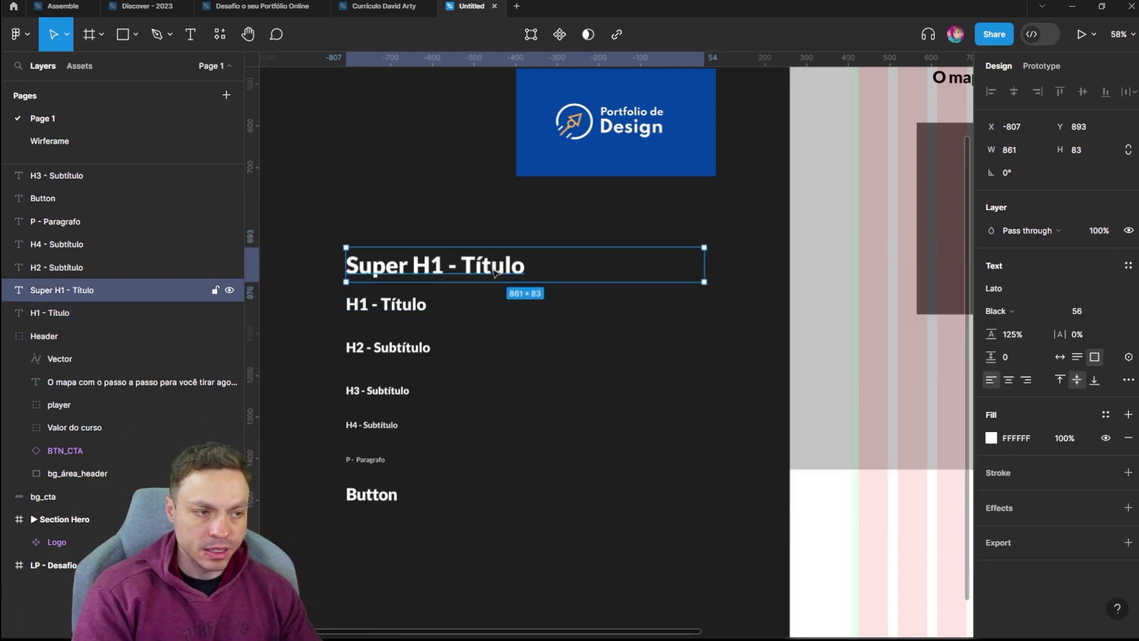
left_click(1127, 266)
left_click(1124, 293)
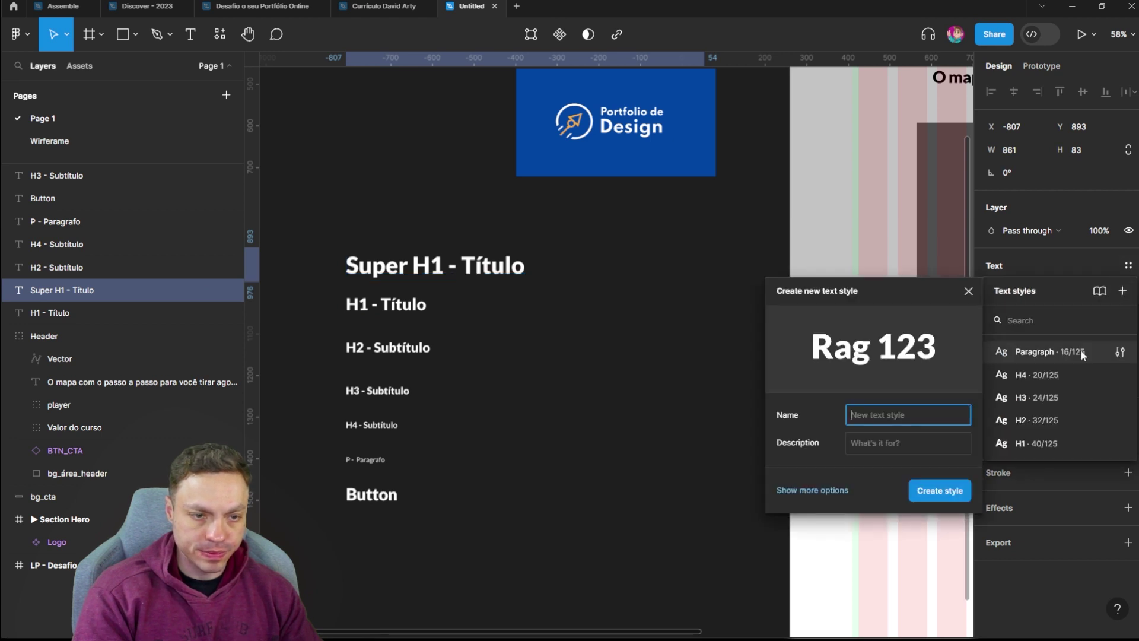
type("Big Title")
key("Return")
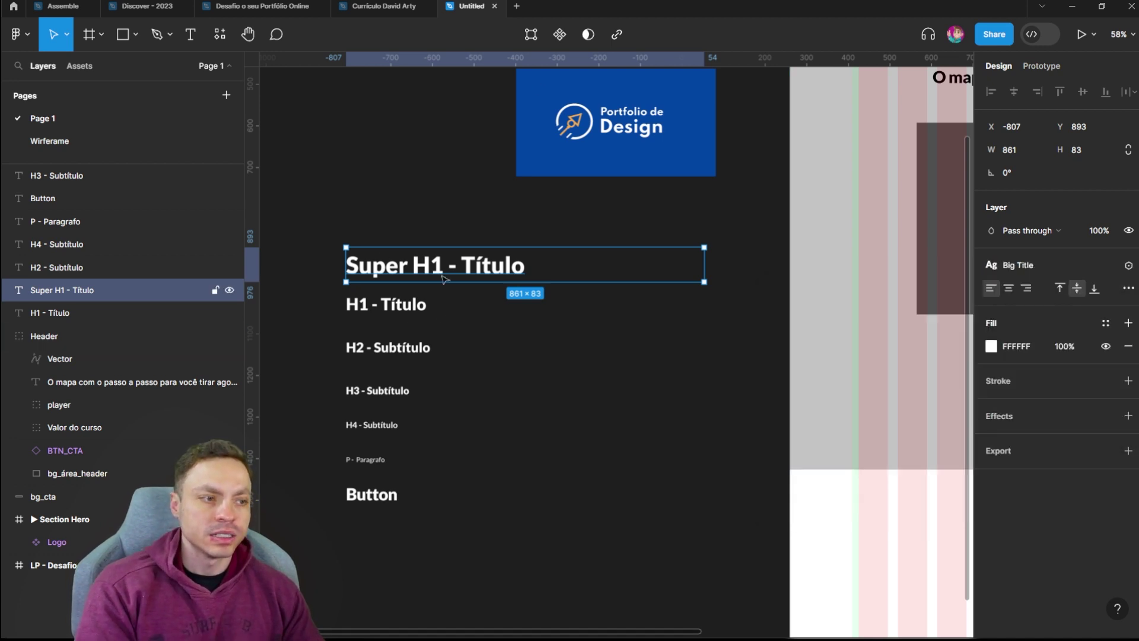
Retype the Super H1 heading so it reads 'Big Título'.
double_click(429, 262)
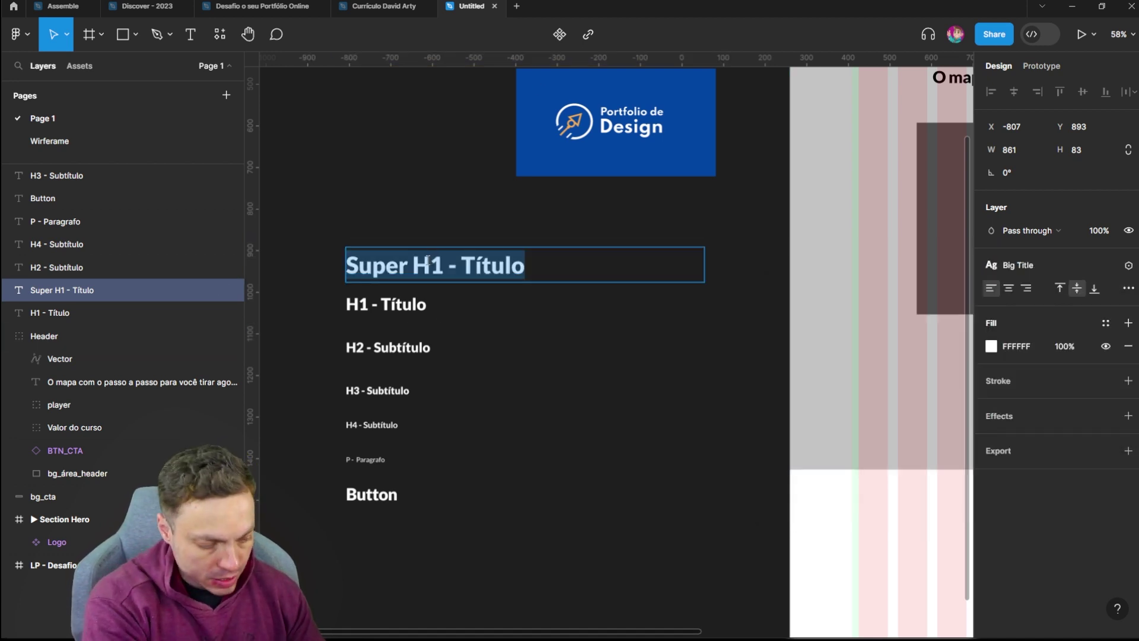
type("Bi")
type("g Title")
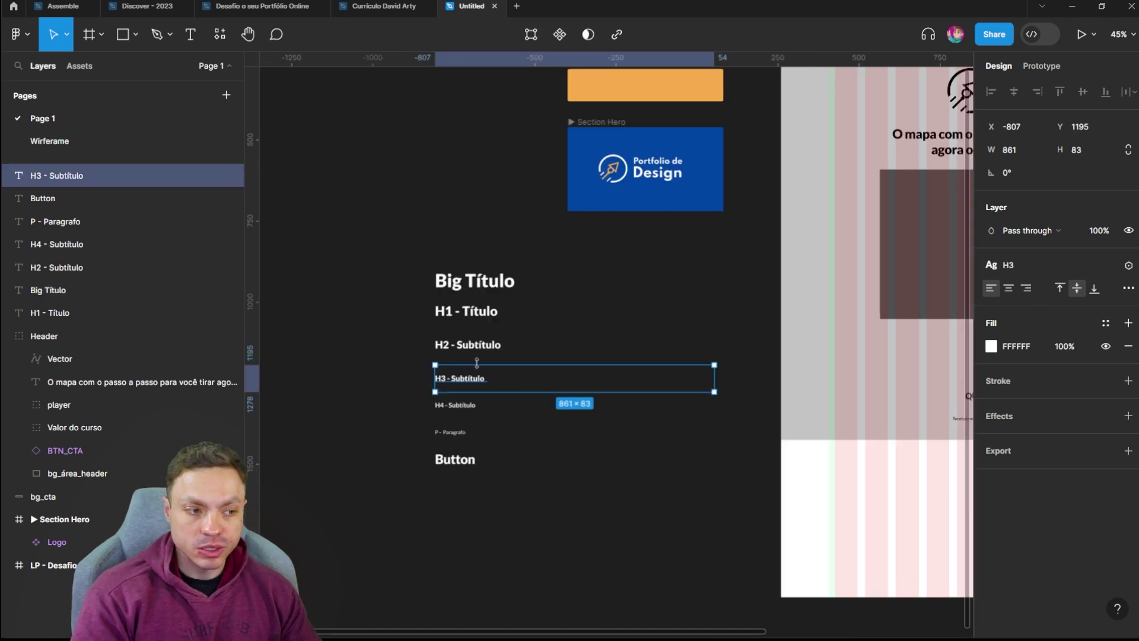
scroll(532, 450, "down", 3)
Give the landing page's portfolio-map hero headline the H1 text style.
scroll(650, 389, "right", 2)
scroll(605, 389, "right", 3)
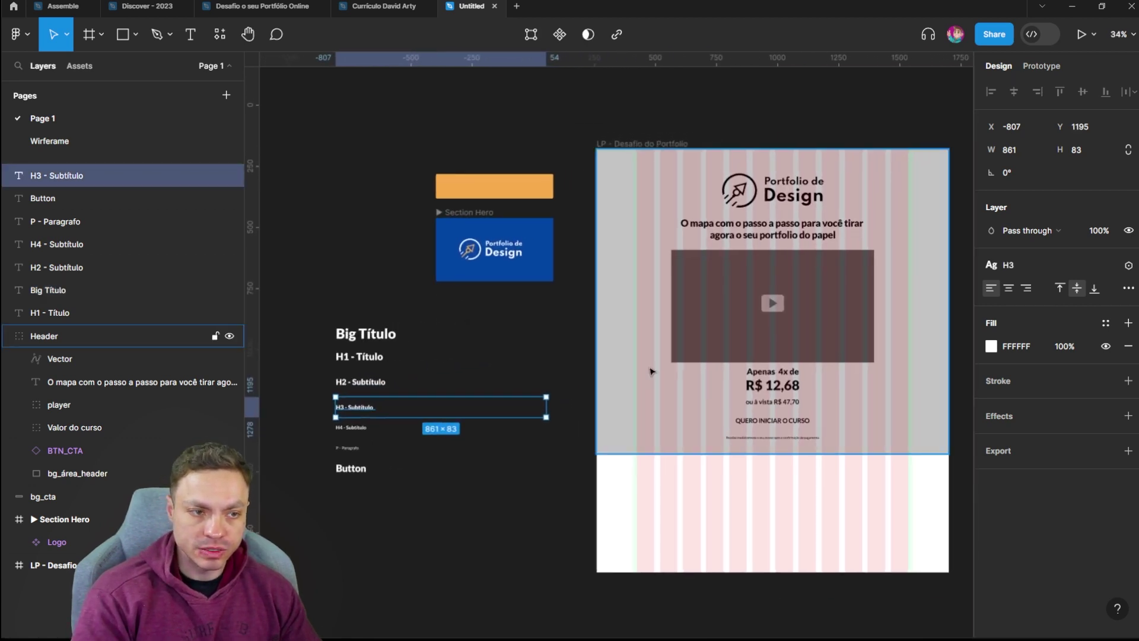
double_click(804, 235)
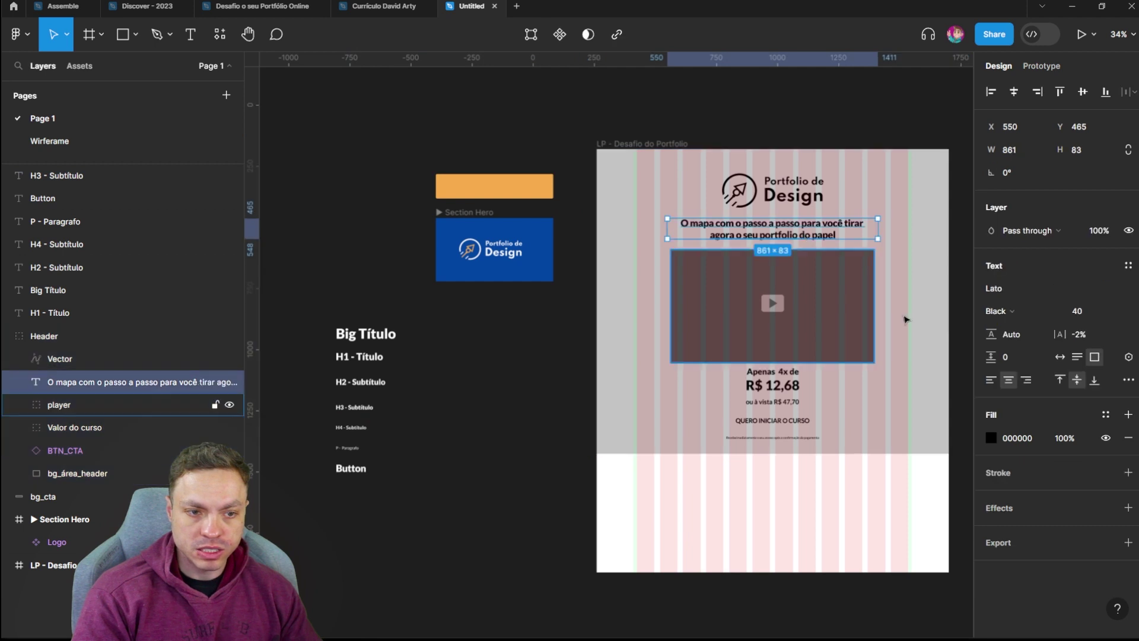
left_click(1126, 265)
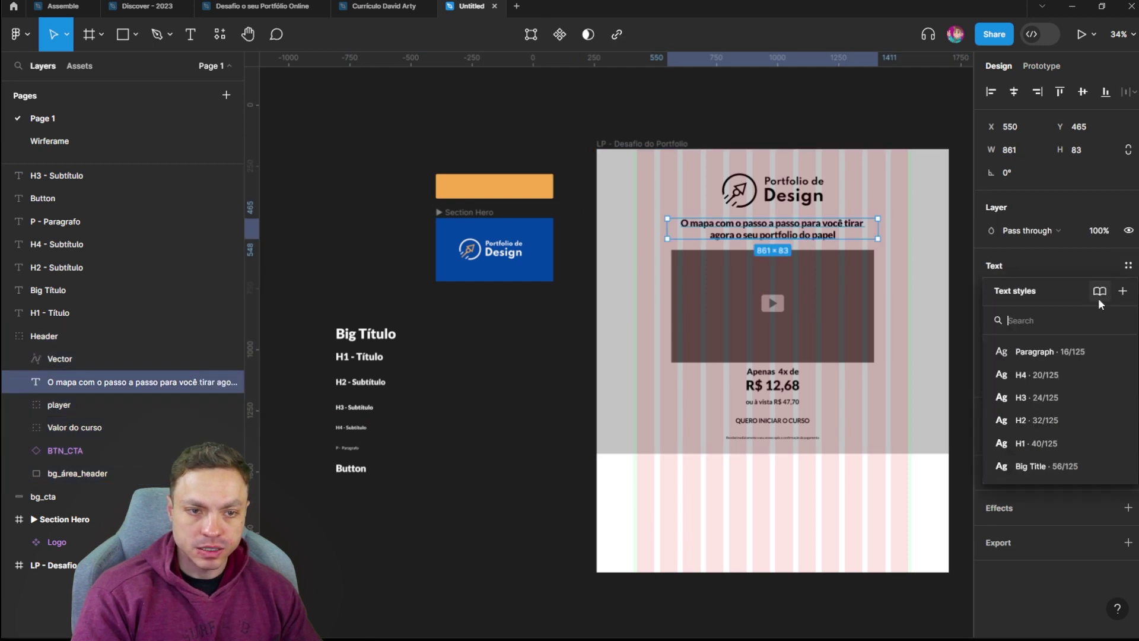
left_click(1030, 445)
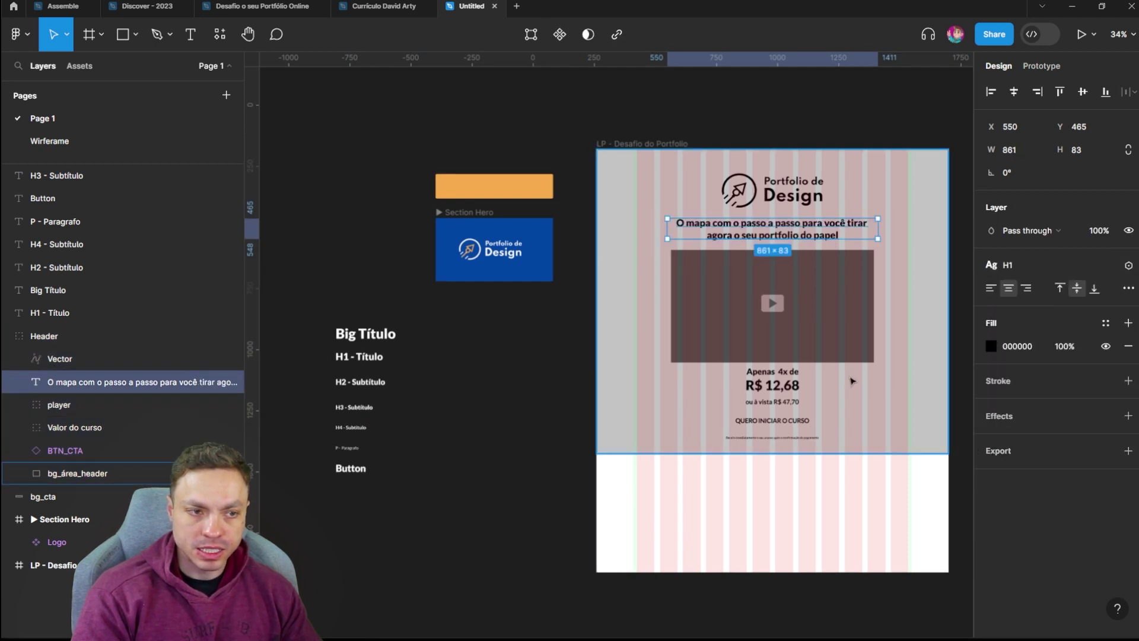
left_click(782, 385)
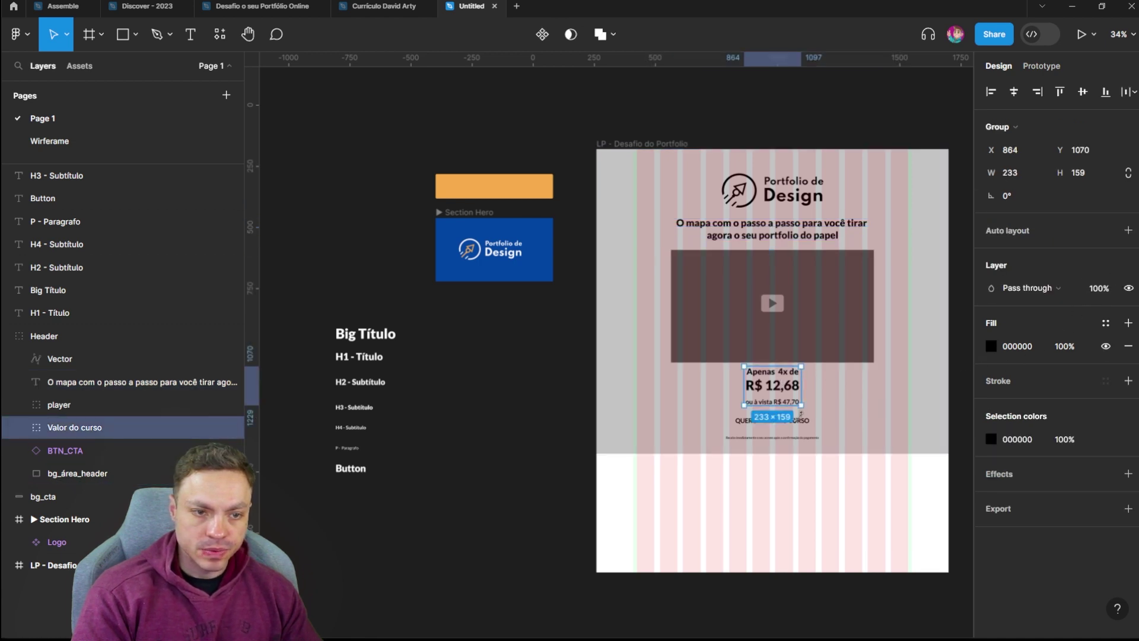
Apply the Big Title style to the R$ 12,68 price and inspect its settings.
double_click(789, 387)
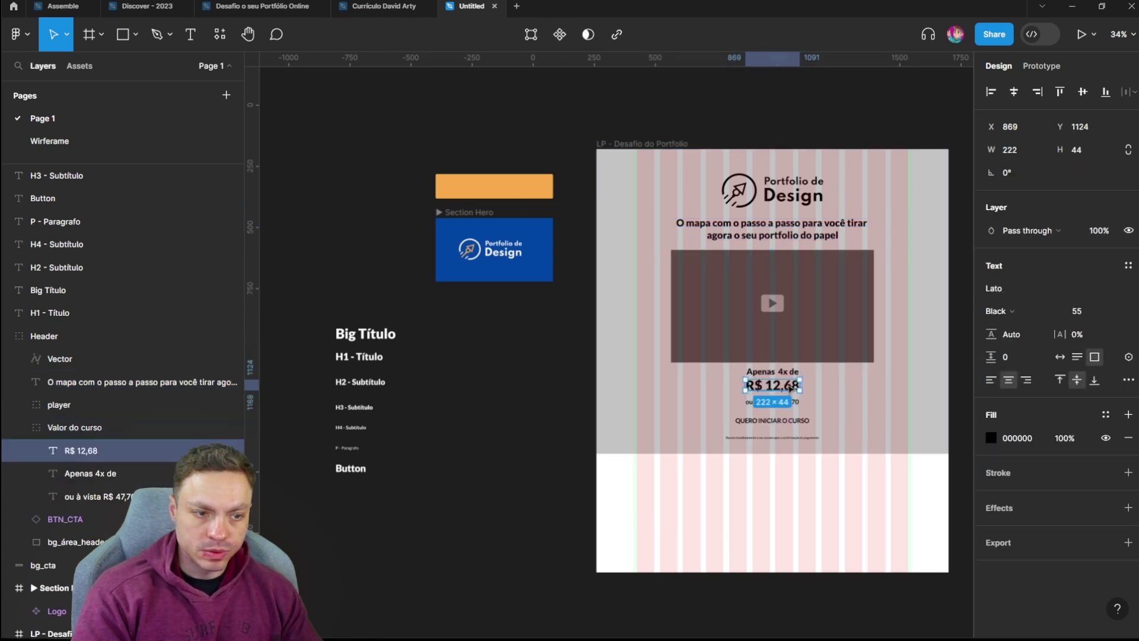
left_click(1128, 265)
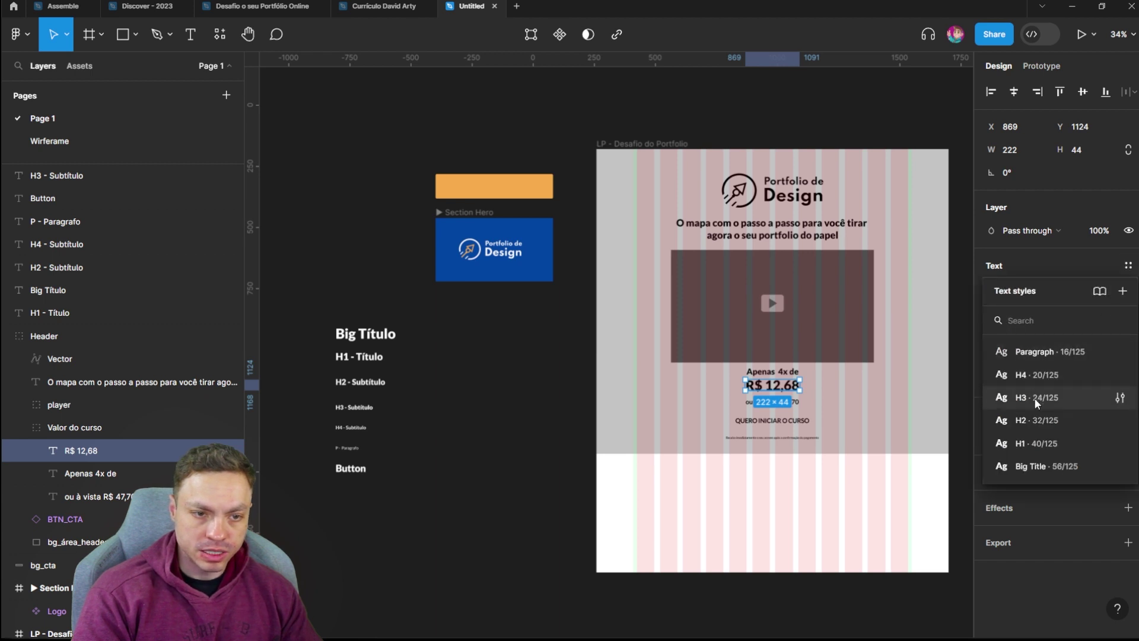
left_click(1032, 467)
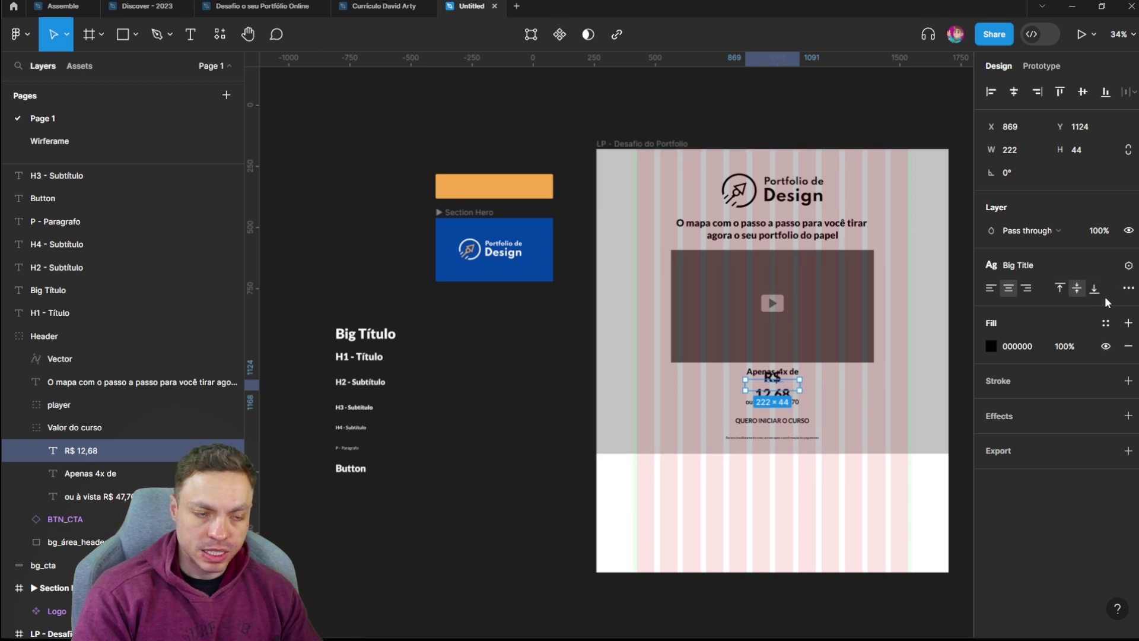
left_click(1073, 265)
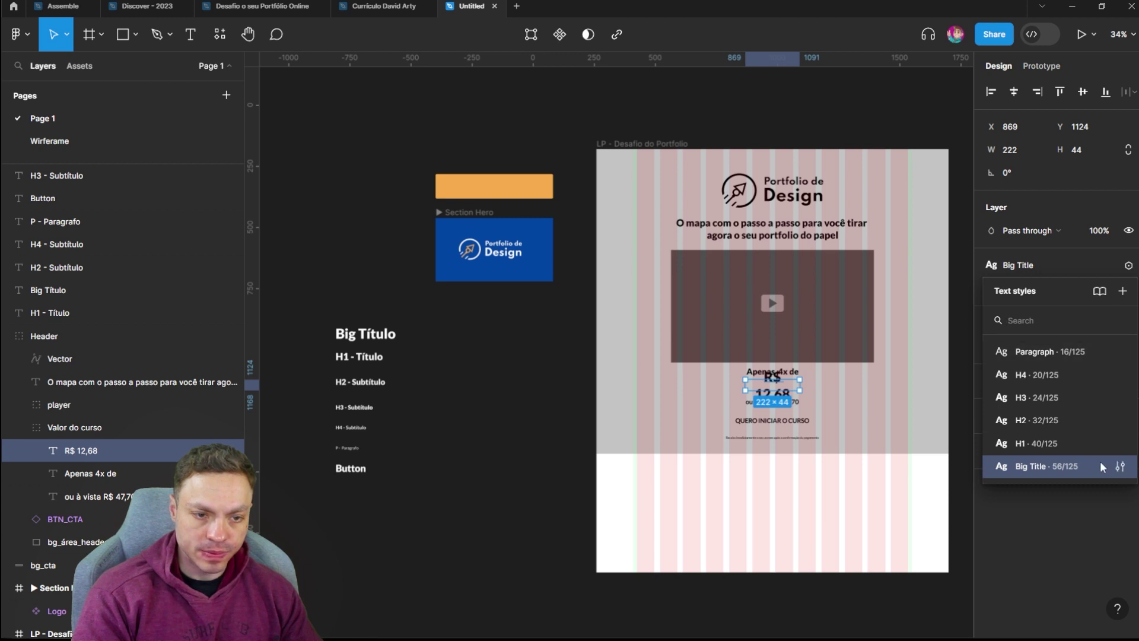
left_click(1119, 466)
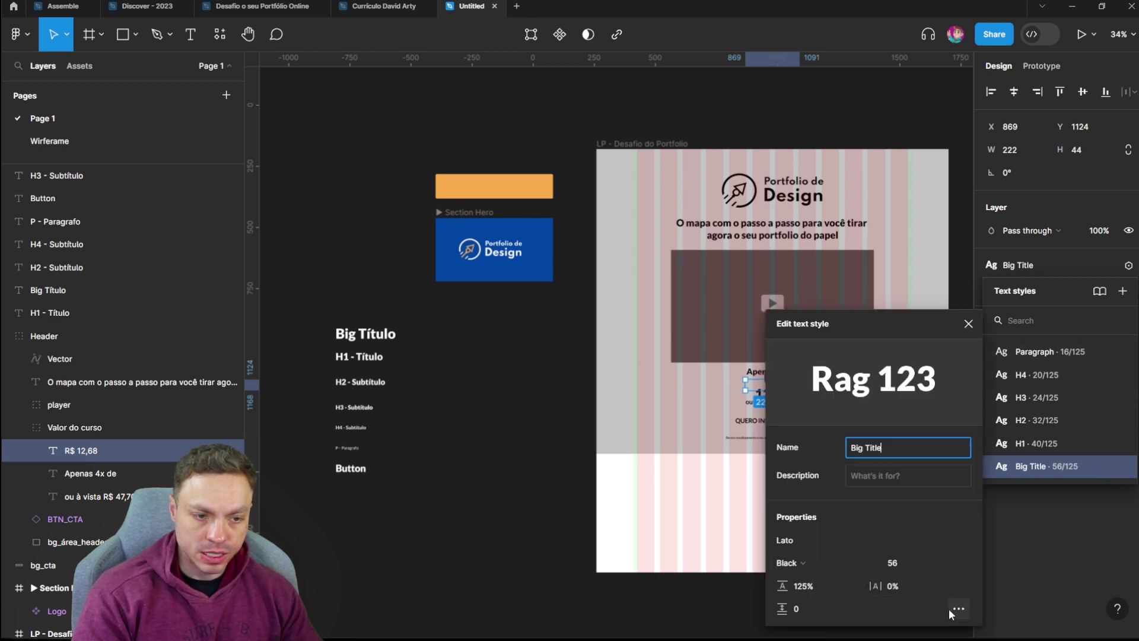
left_click(950, 610)
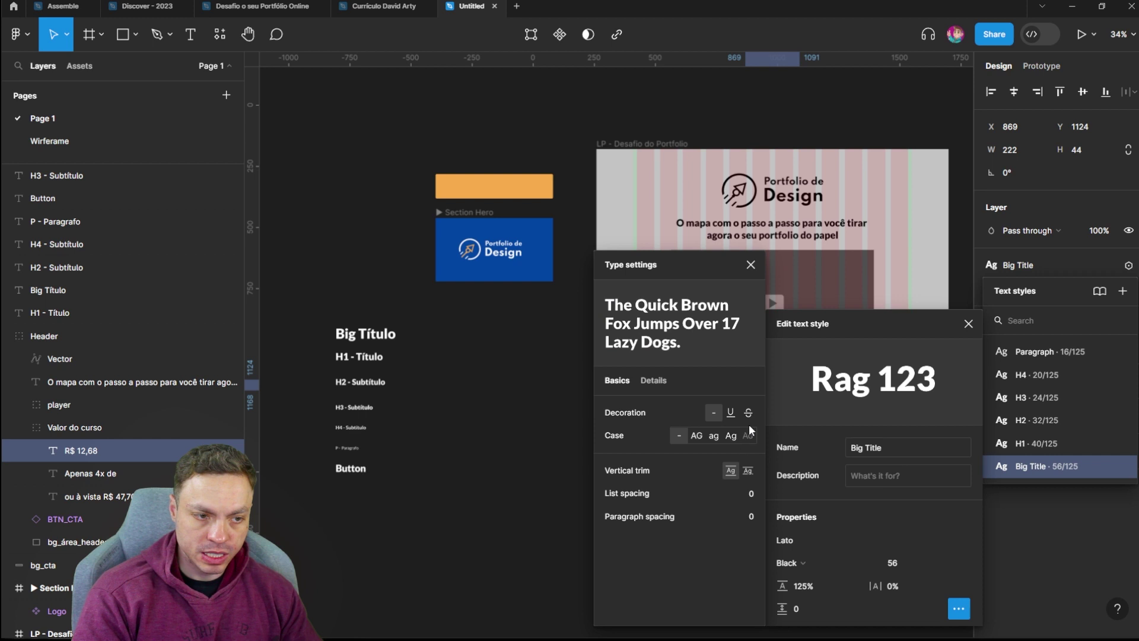
key("Escape")
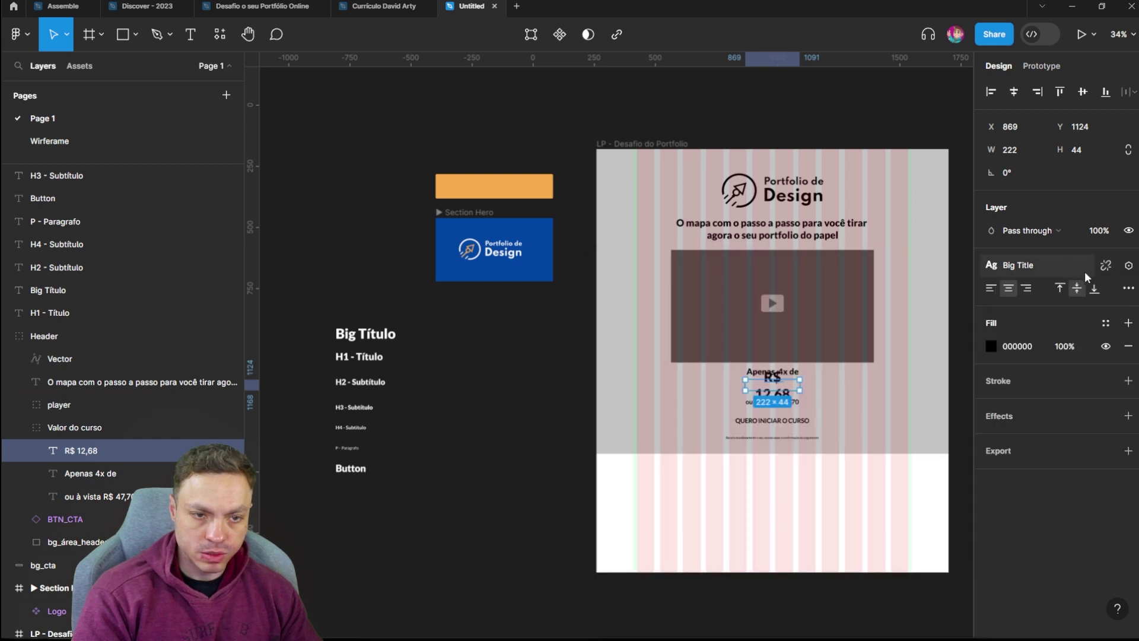
Detach the style, leaving Lato Black 56, and make the price auto width.
left_click(1083, 270)
left_click(1061, 356)
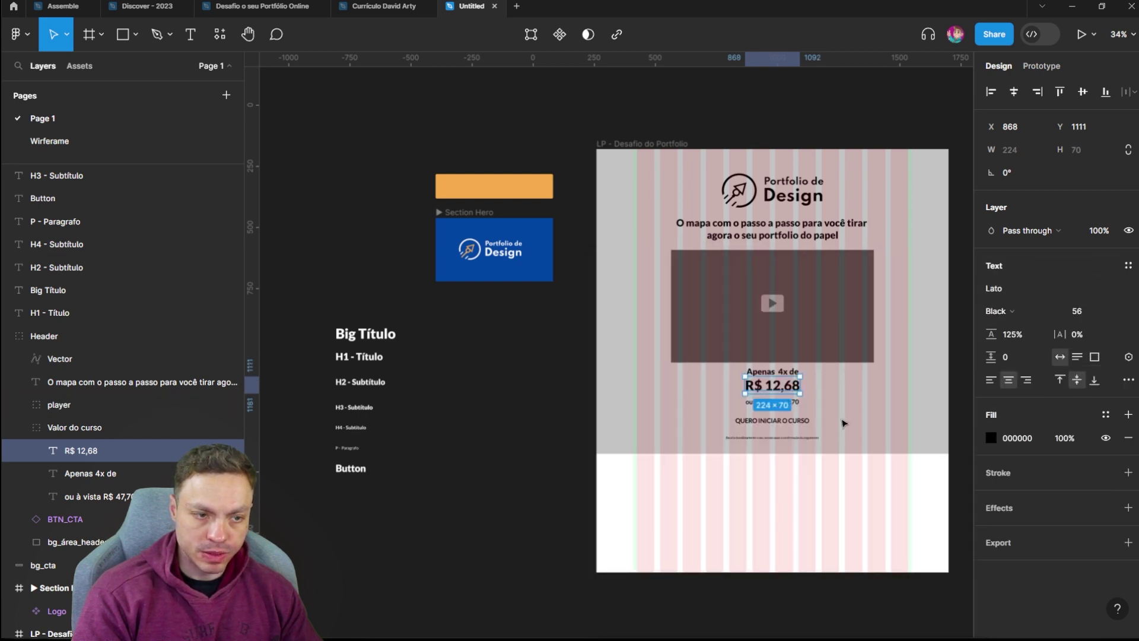
left_click(790, 407)
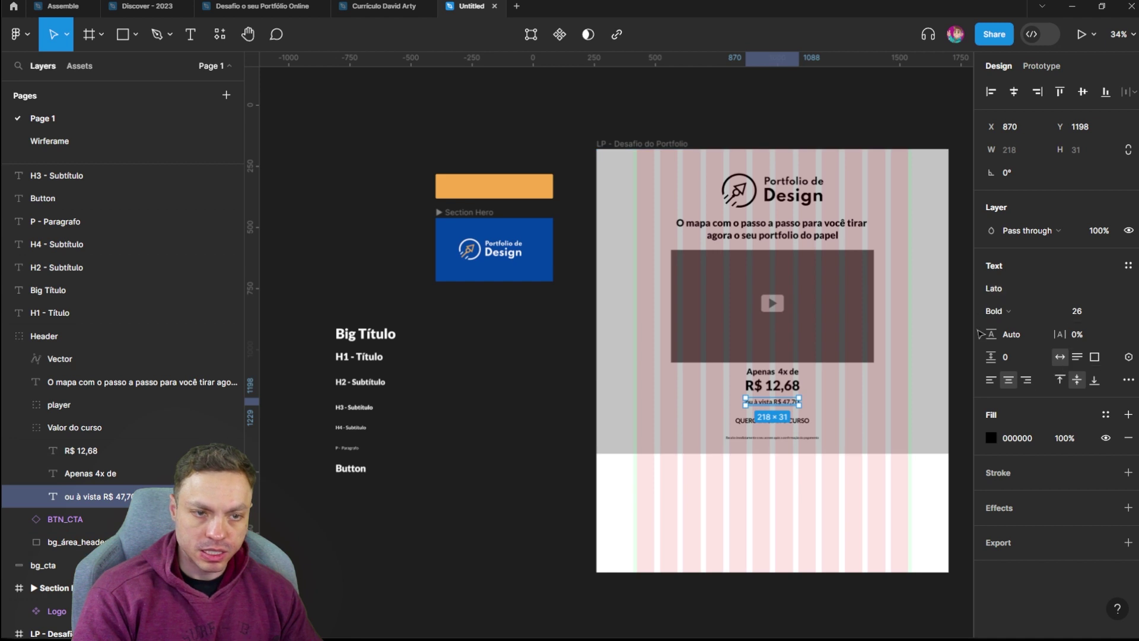